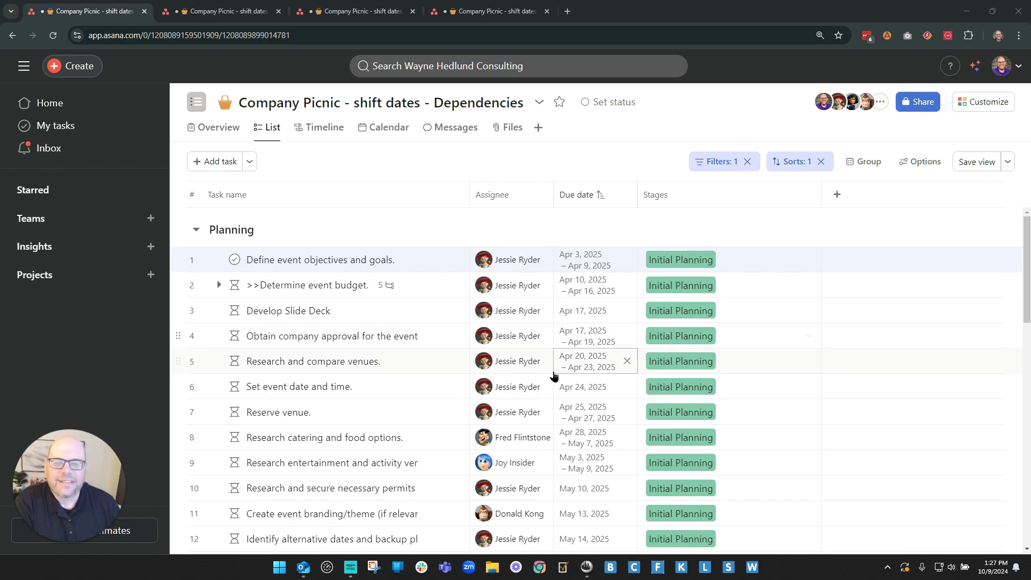
- Look through the Company Picnic project's task list, from the Planning section down to Day Of Picnic, and its title
scroll(501, 371, down, 15)
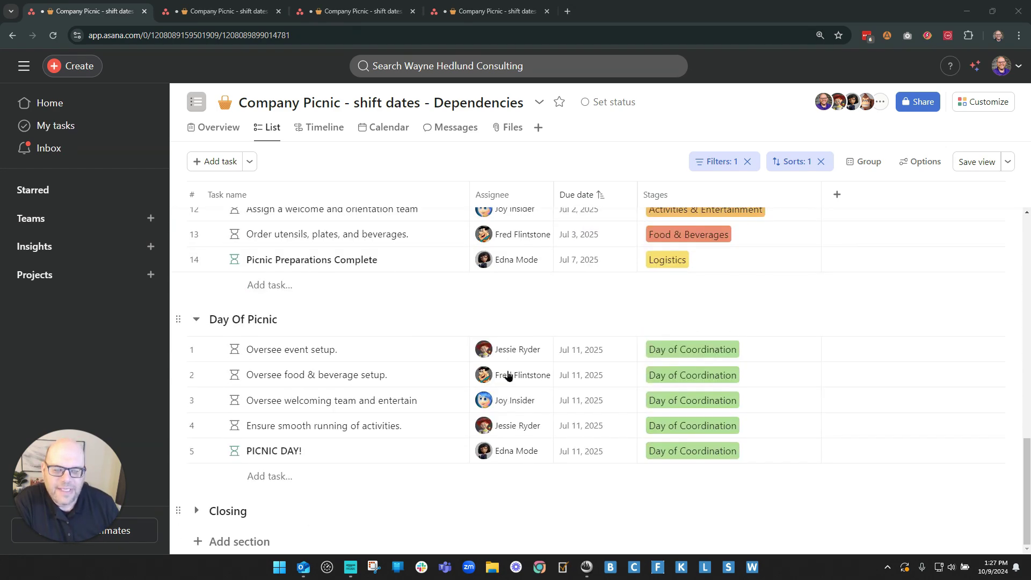
scroll(506, 329, up, 5)
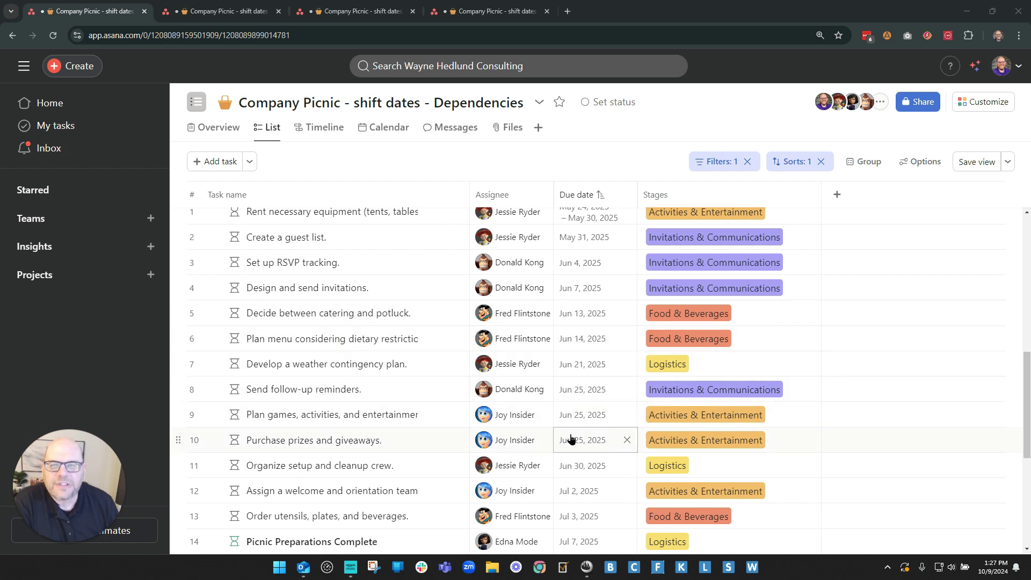
scroll(572, 426, up, 10)
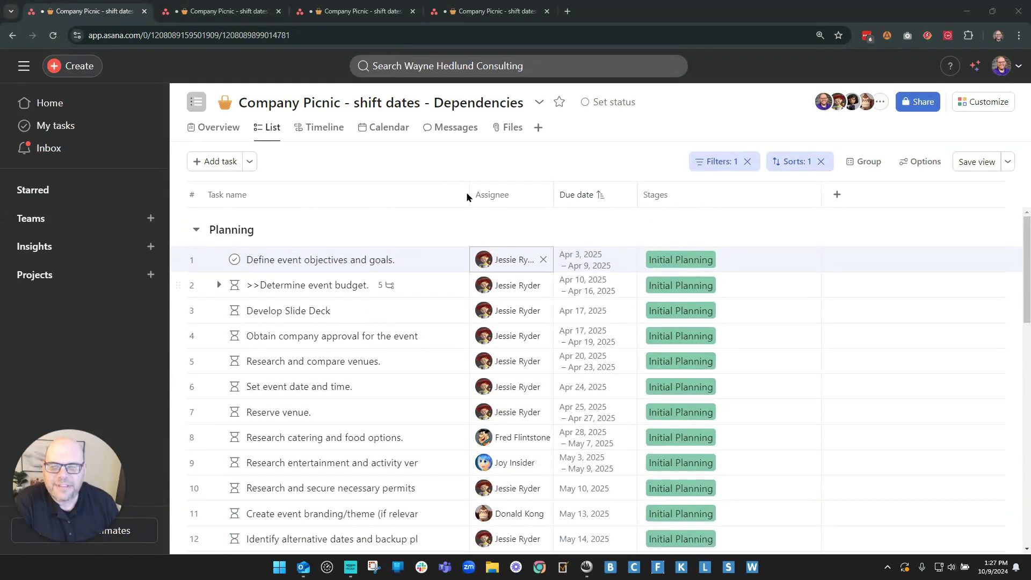
click(433, 161)
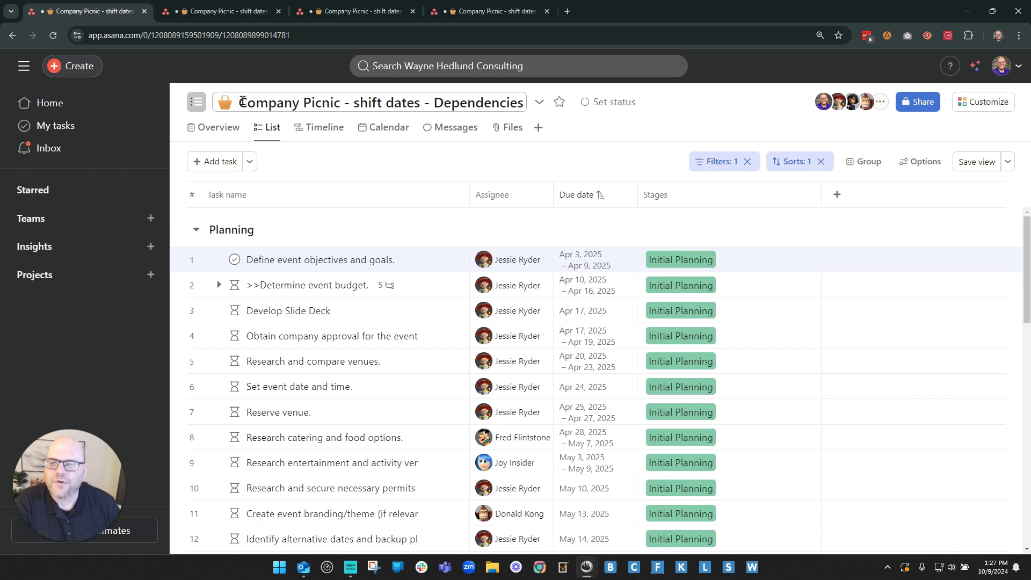
drag(438, 103, 542, 99)
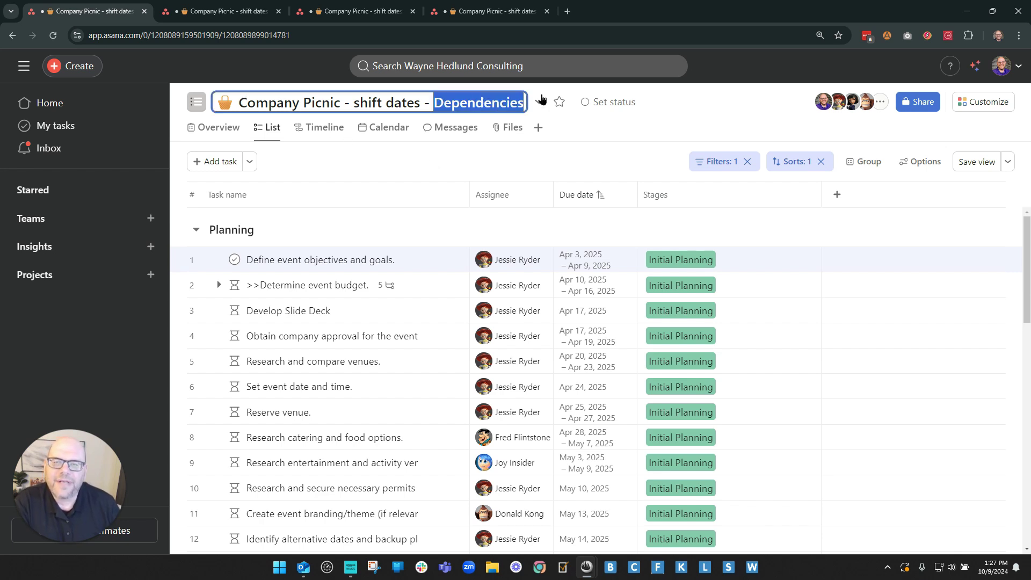
click(616, 139)
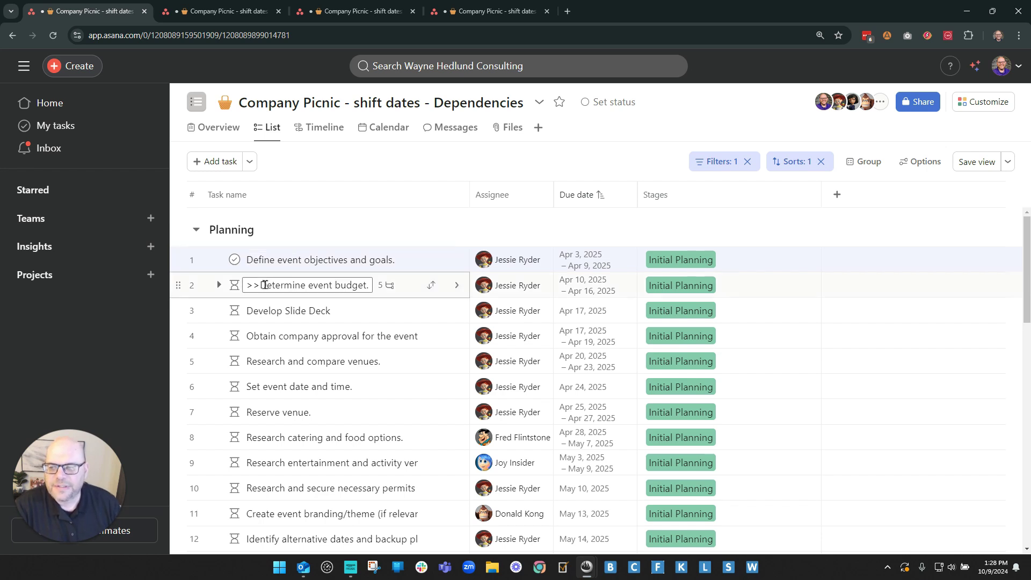
- Remove the ">>" prefix from the "Determine event budget." task name and expand its subtasks
click(259, 287)
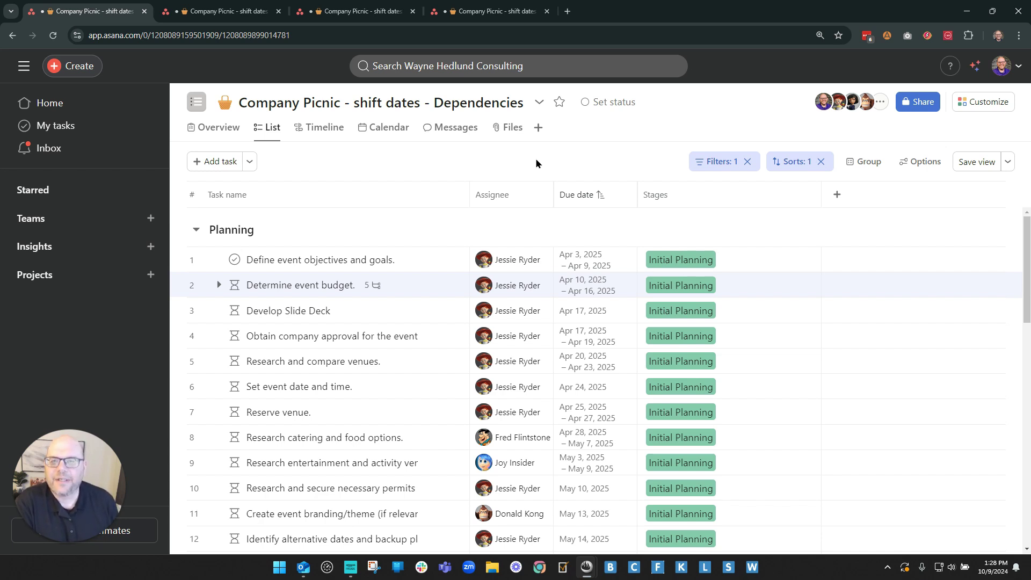
click(218, 286)
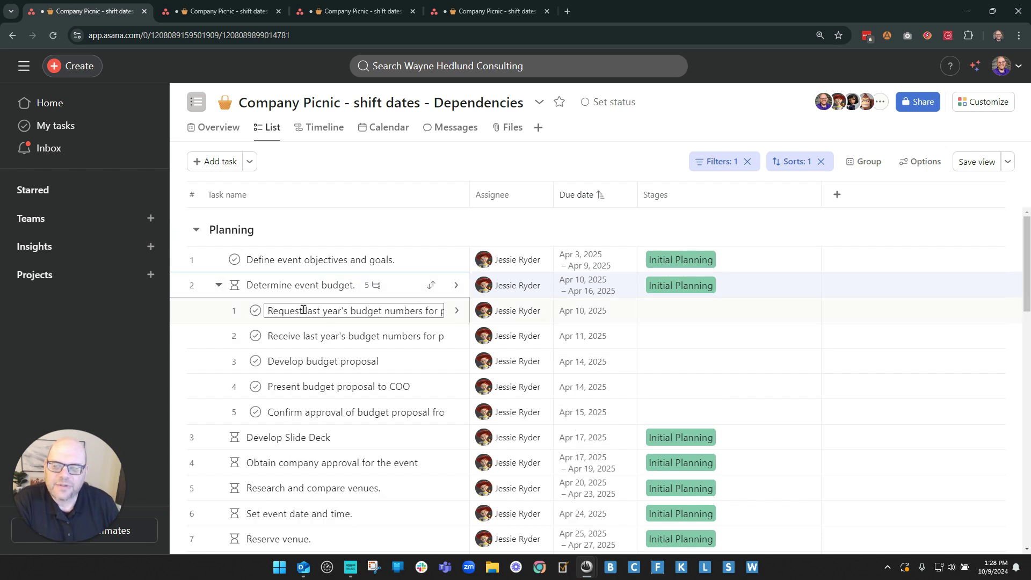
drag(245, 285, 374, 288)
click(417, 160)
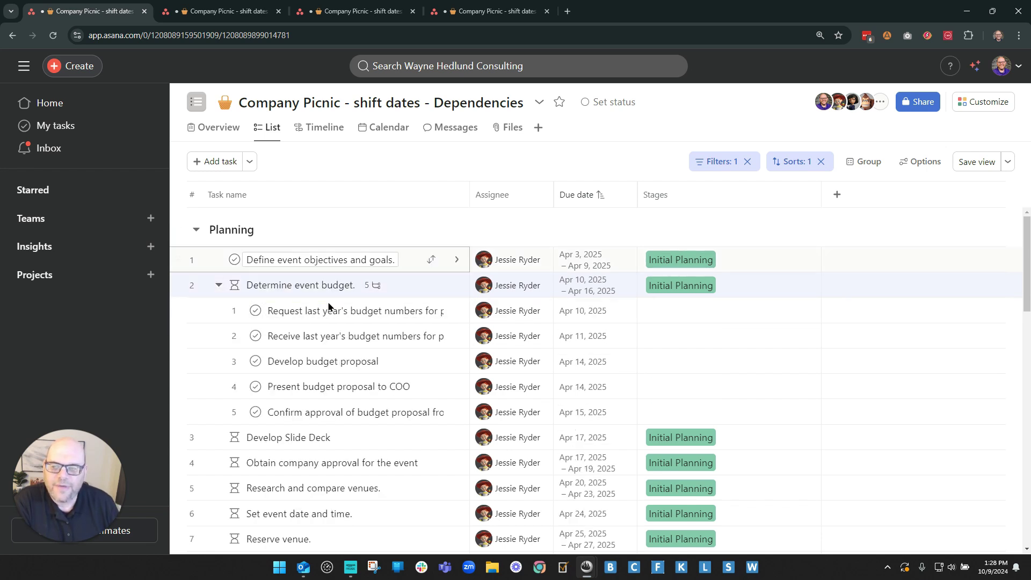
- Look over all the subtasks under "Determine event budget."
click(329, 310)
shift+click(330, 412)
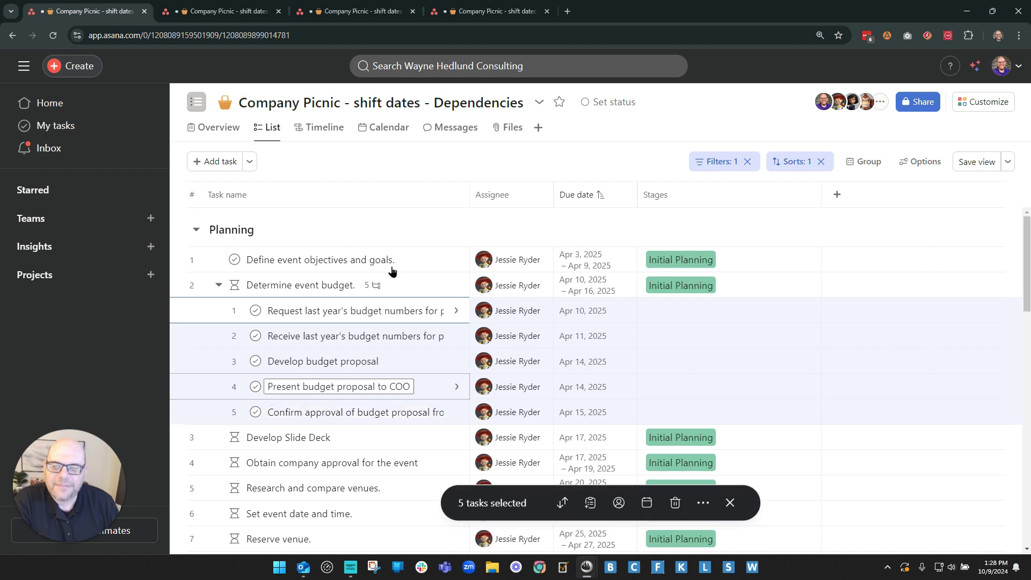
click(341, 302)
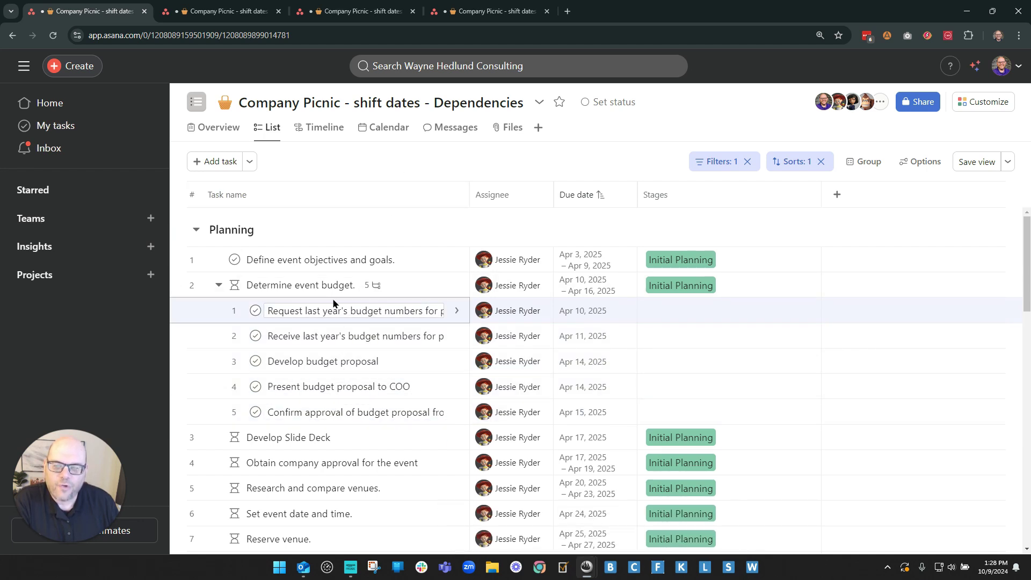
drag(259, 286, 327, 285)
click(260, 284)
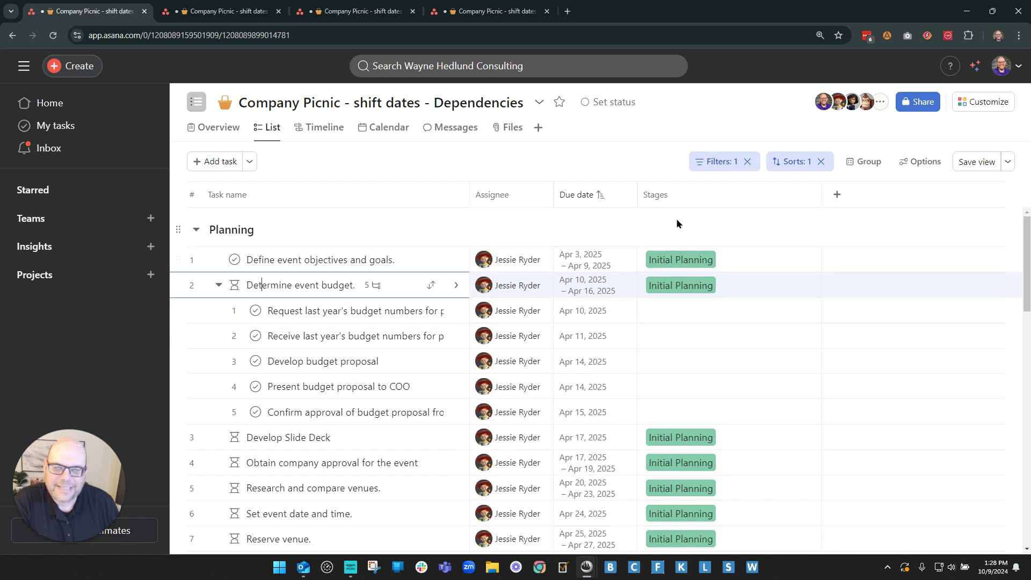
- Save the current list view
click(1008, 162)
click(1009, 163)
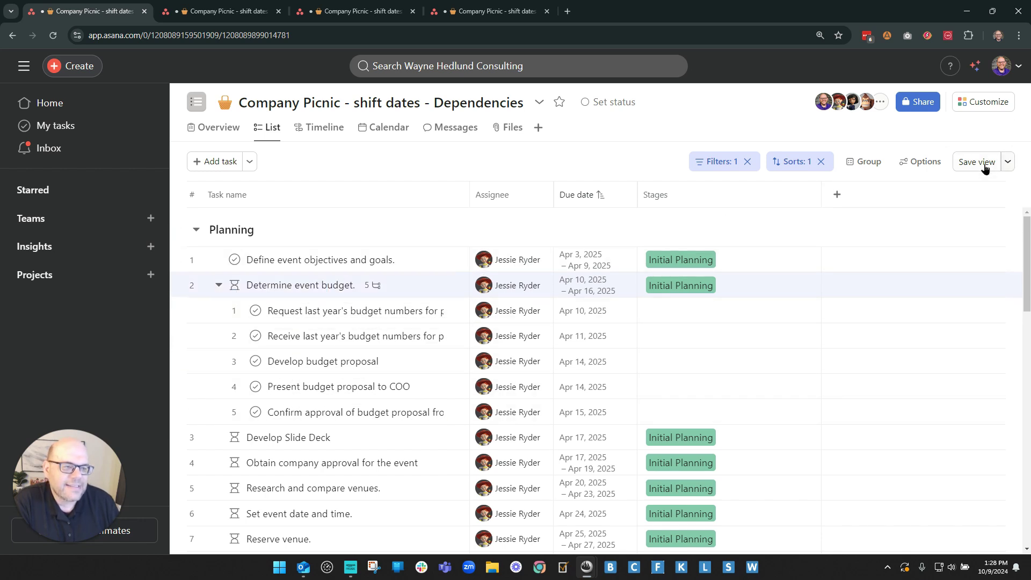
click(972, 161)
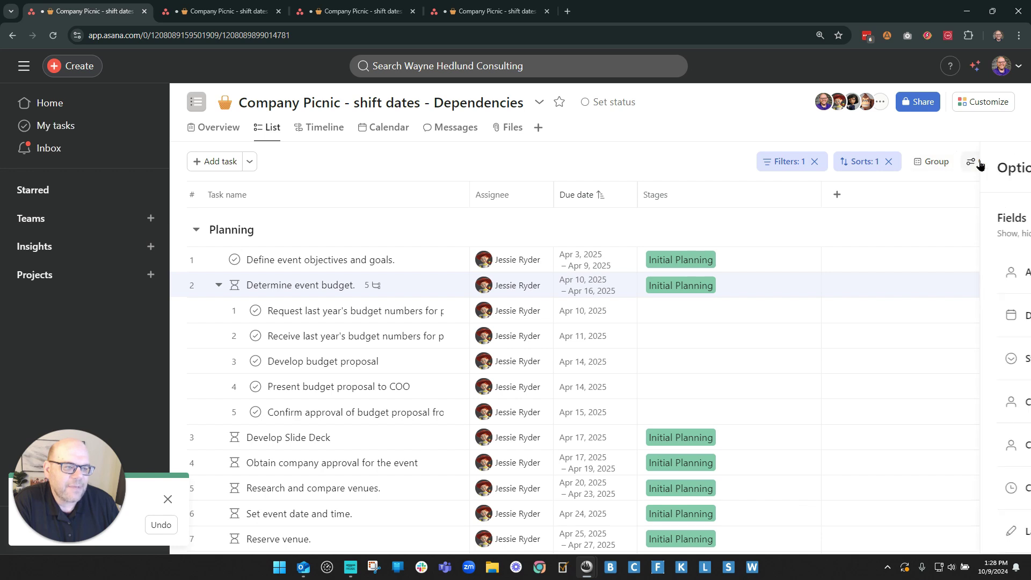
- Show the Dependencies field as a list column and look through the dependencies of tasks in all sections
scroll(843, 407, down, 4)
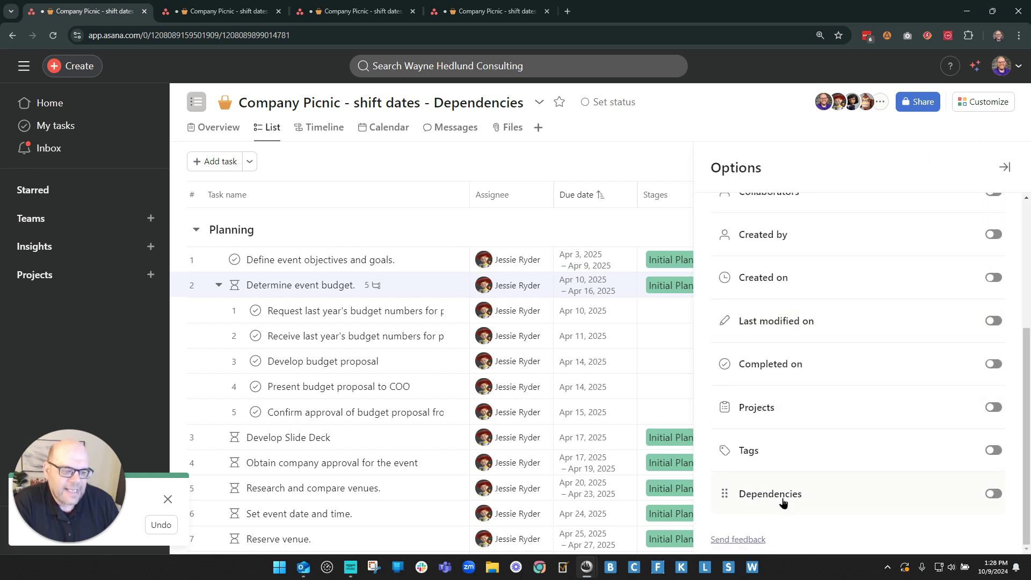
click(984, 494)
click(686, 281)
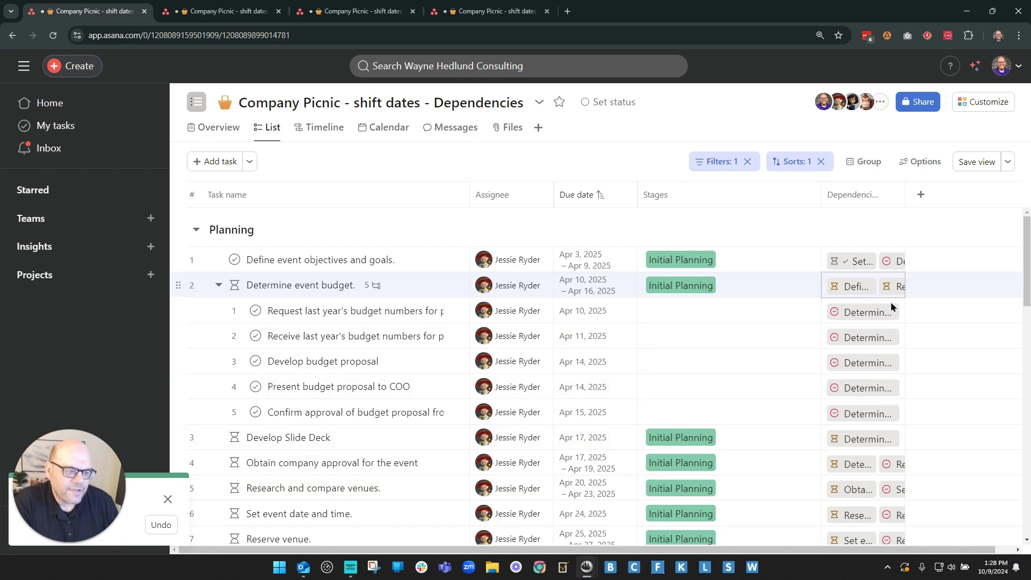
scroll(894, 349, down, 7)
scroll(895, 387, down, 9)
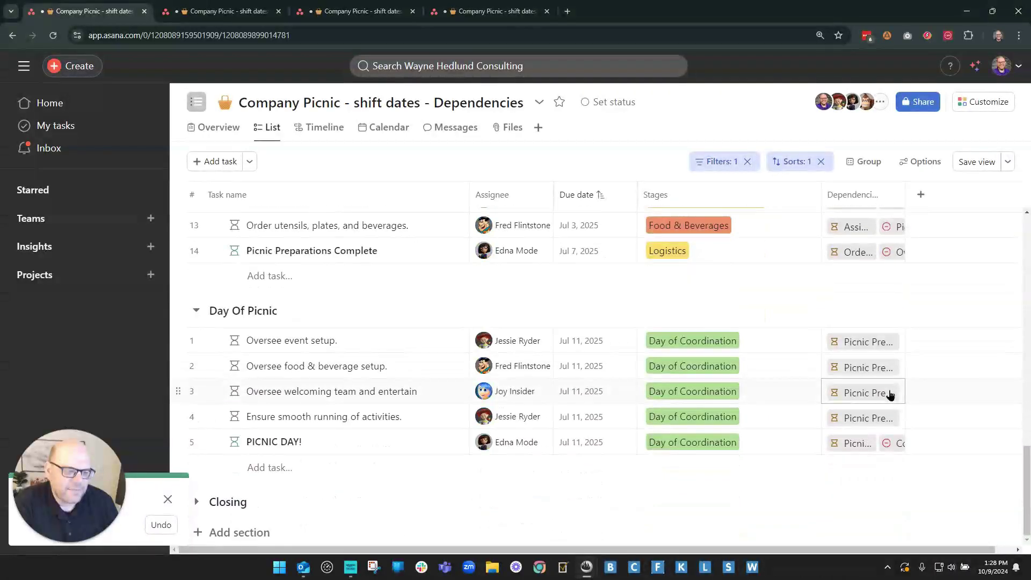
scroll(876, 410, up, 15)
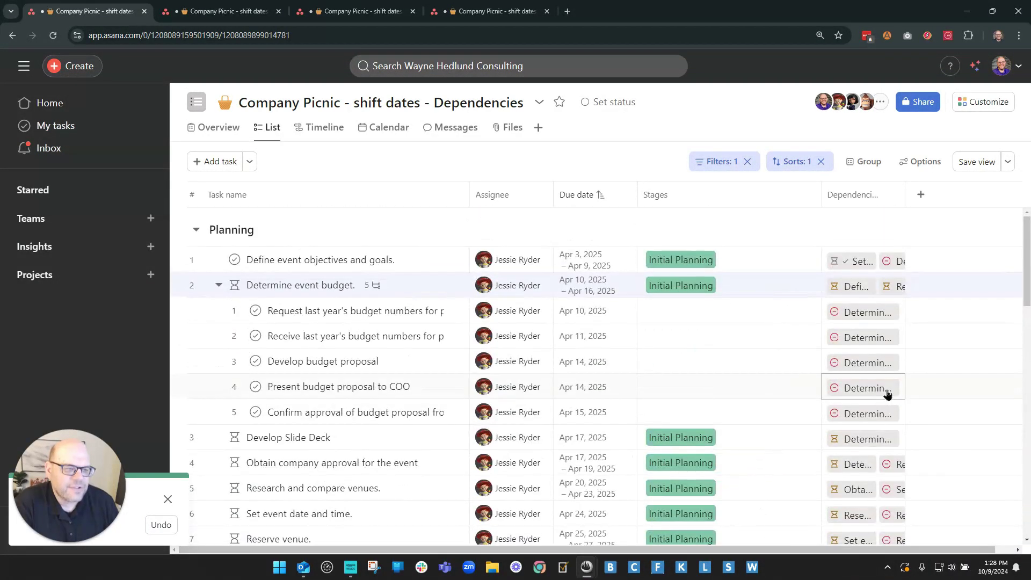
- Hide the Dependencies column and collapse the subtasks of "Determine event budget."
click(890, 195)
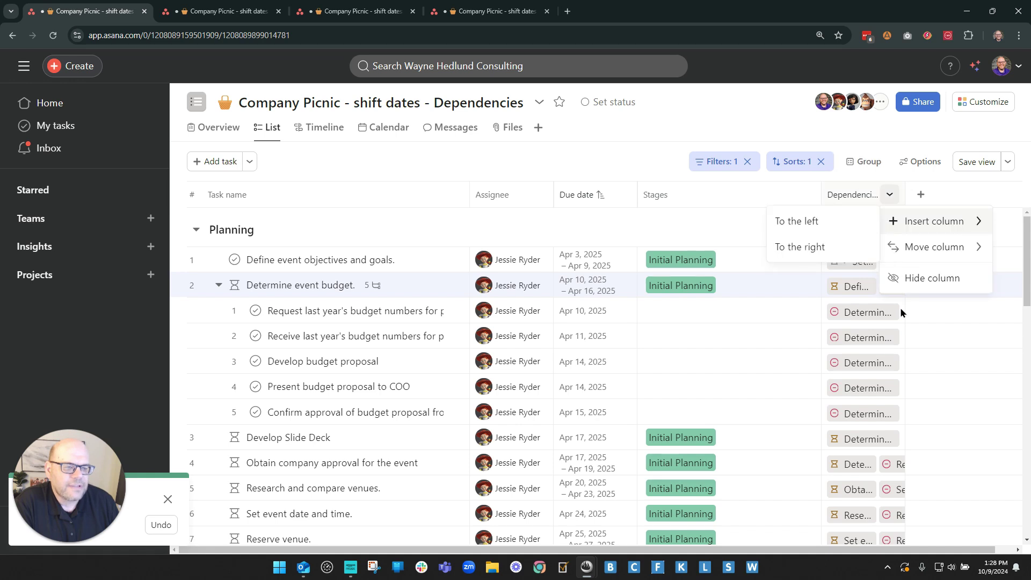
click(904, 279)
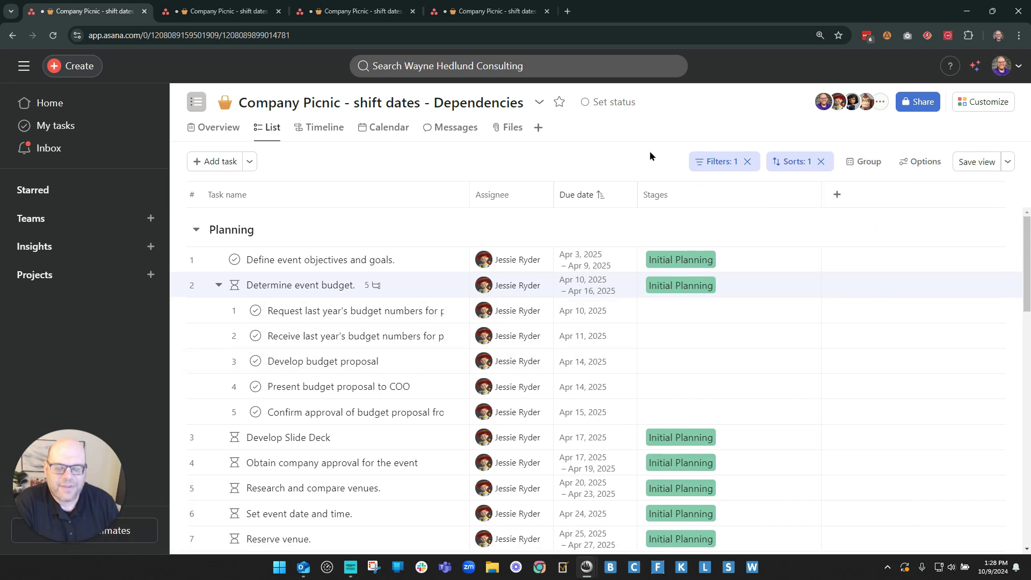
click(218, 285)
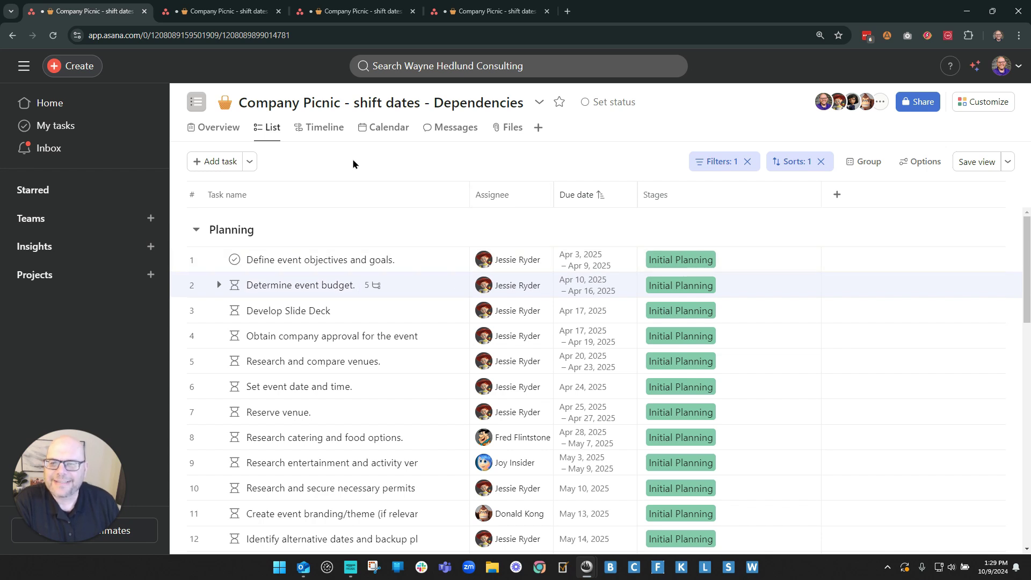
- Remove the Timeline view from the project
right_click(320, 129)
click(323, 321)
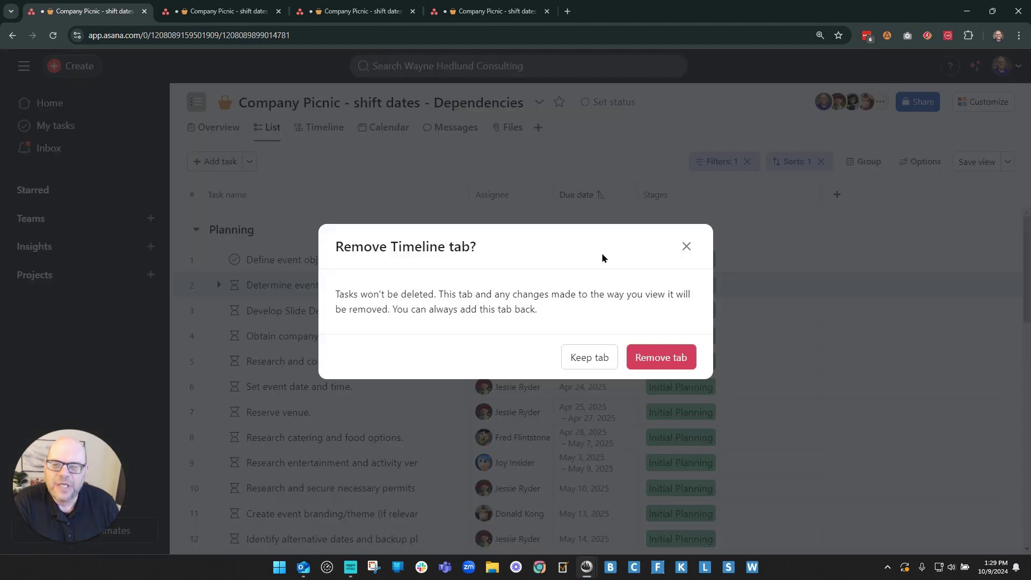
click(660, 357)
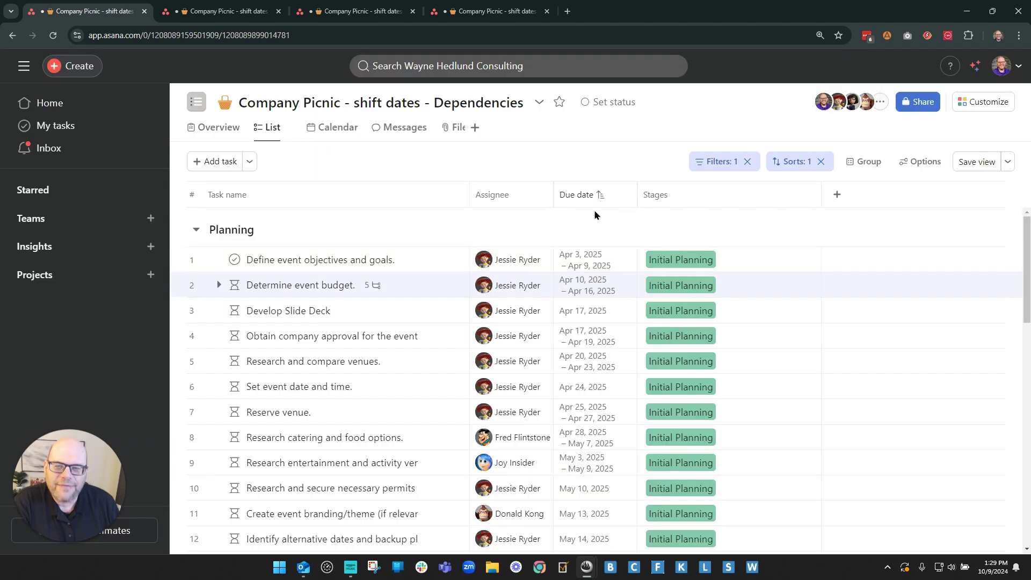
- Add a Timeline view to the project, keep its default name, and place it between List and Calendar
click(475, 128)
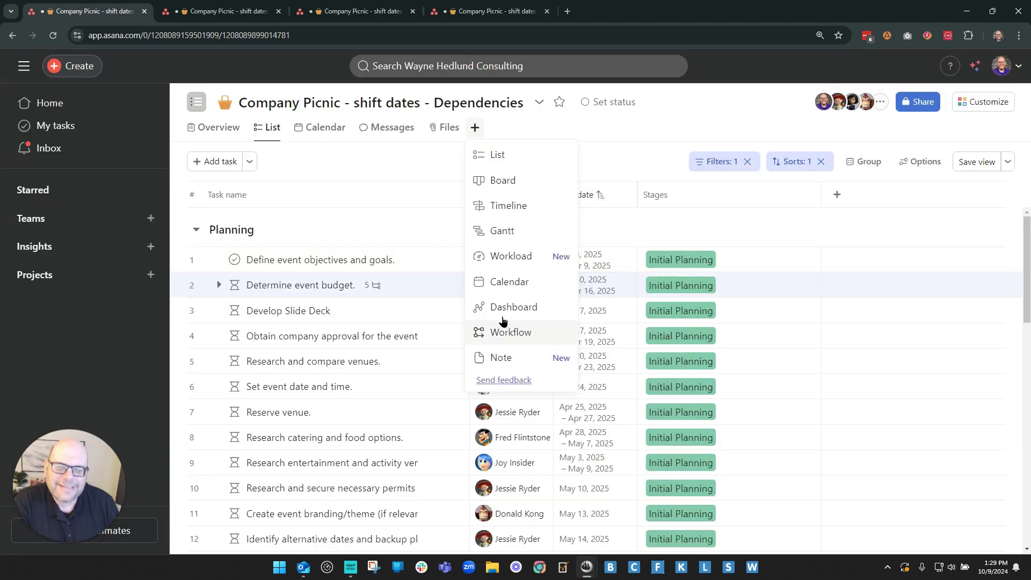
click(502, 207)
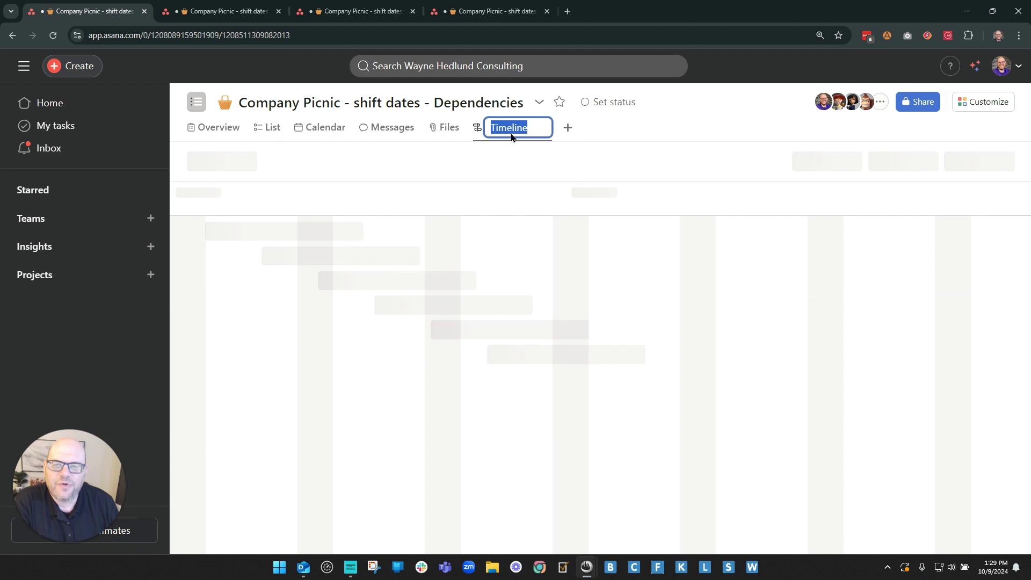
key(Return)
drag(500, 127, 331, 148)
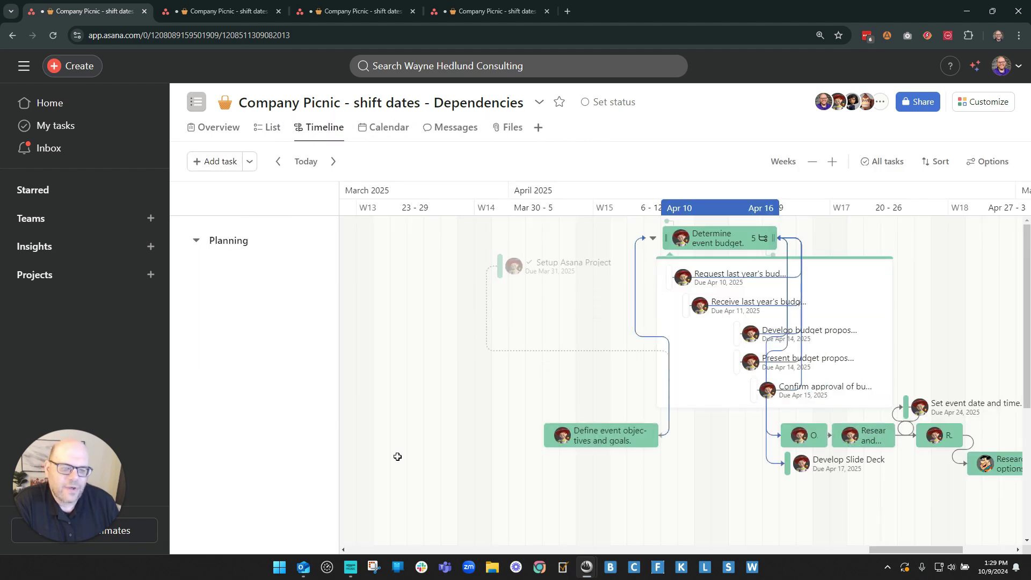
- Look through the timeline's tasks and dependency lines across the sections, switching its time scale to Quarters
scroll(793, 410, down, 3)
scroll(800, 424, down, 2)
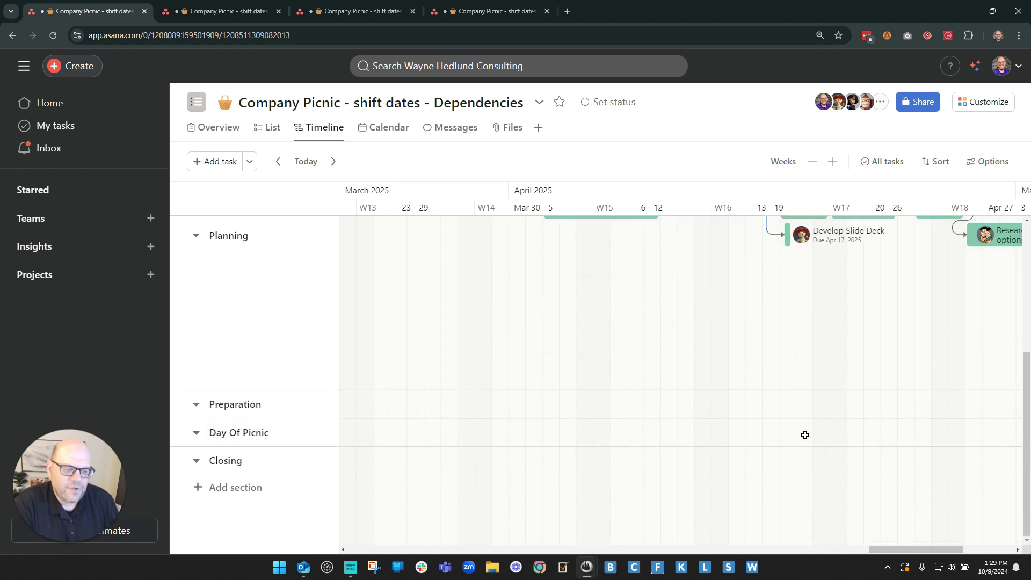
scroll(693, 451, up, 5)
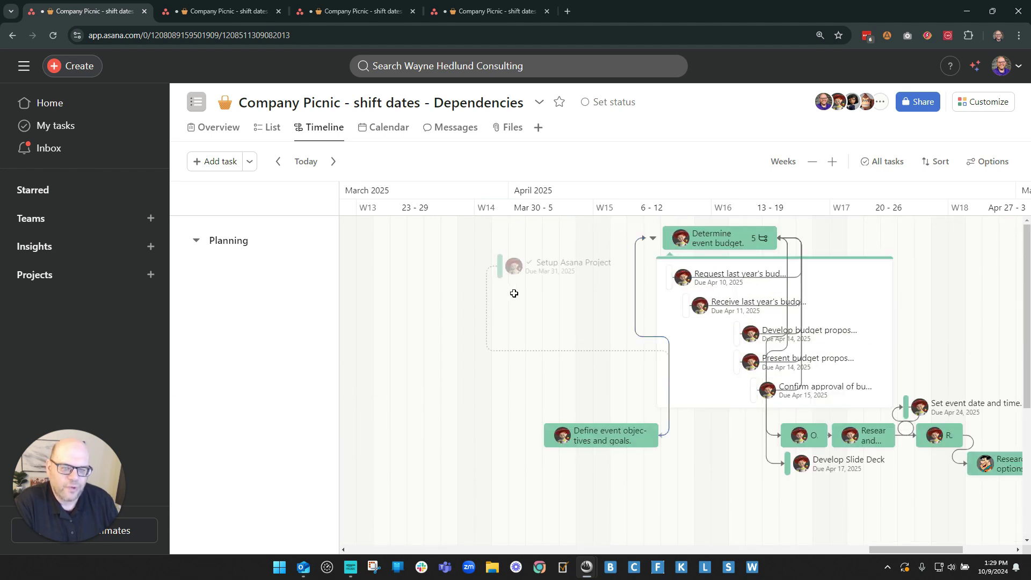
scroll(511, 290, right, 10)
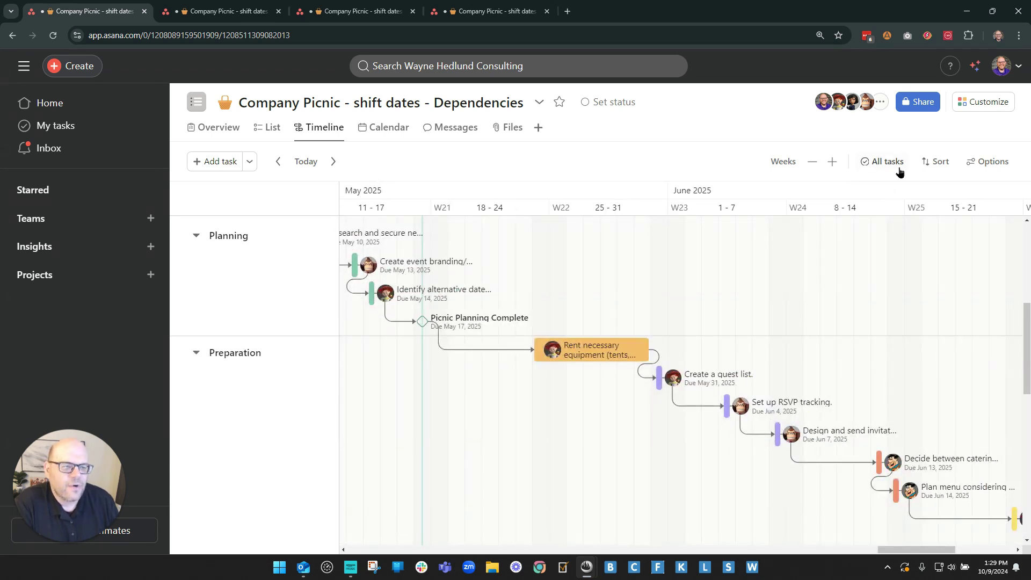
click(813, 162)
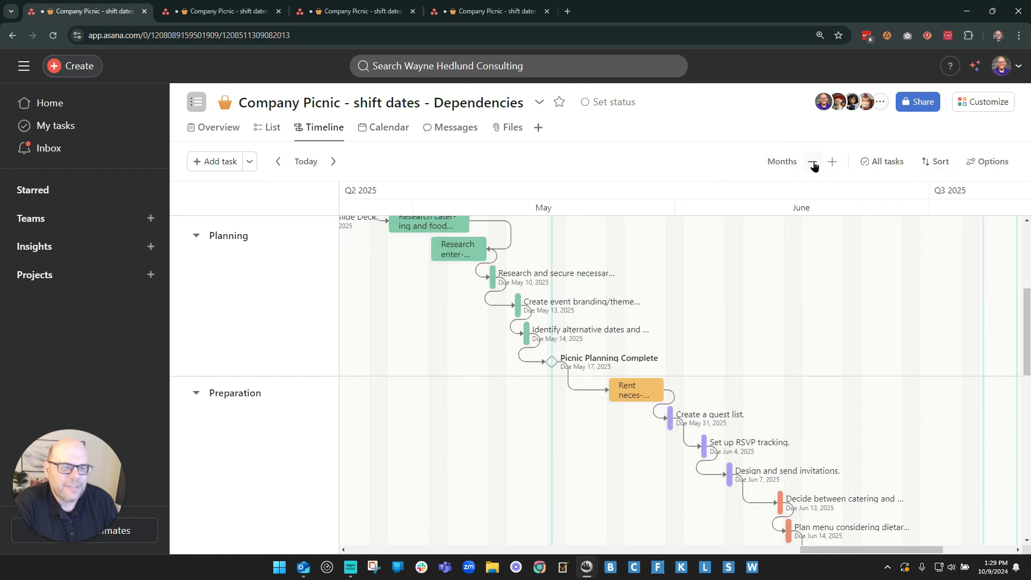
click(813, 162)
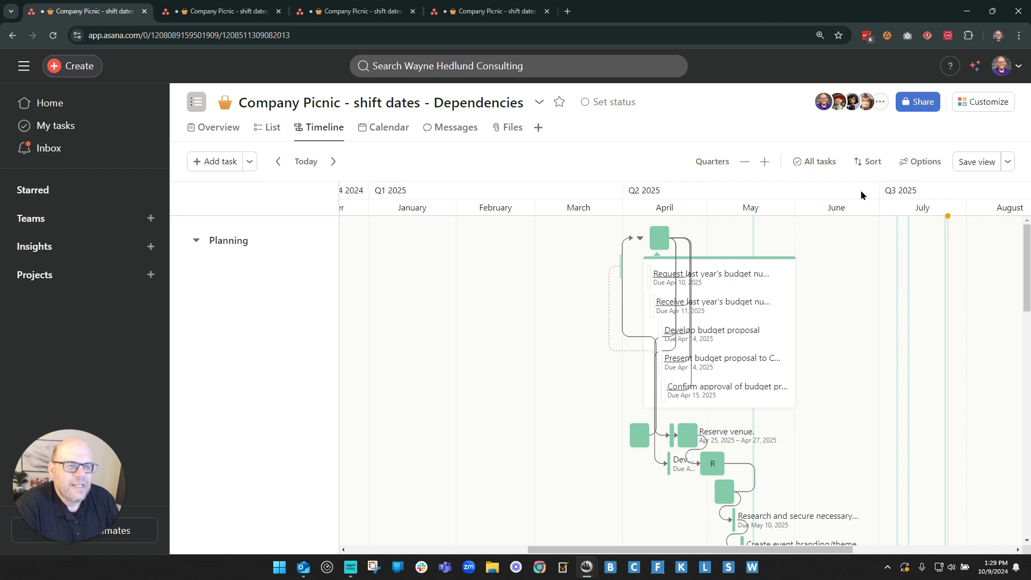
- Sort the timeline by start date and set its time scale to Months
click(866, 163)
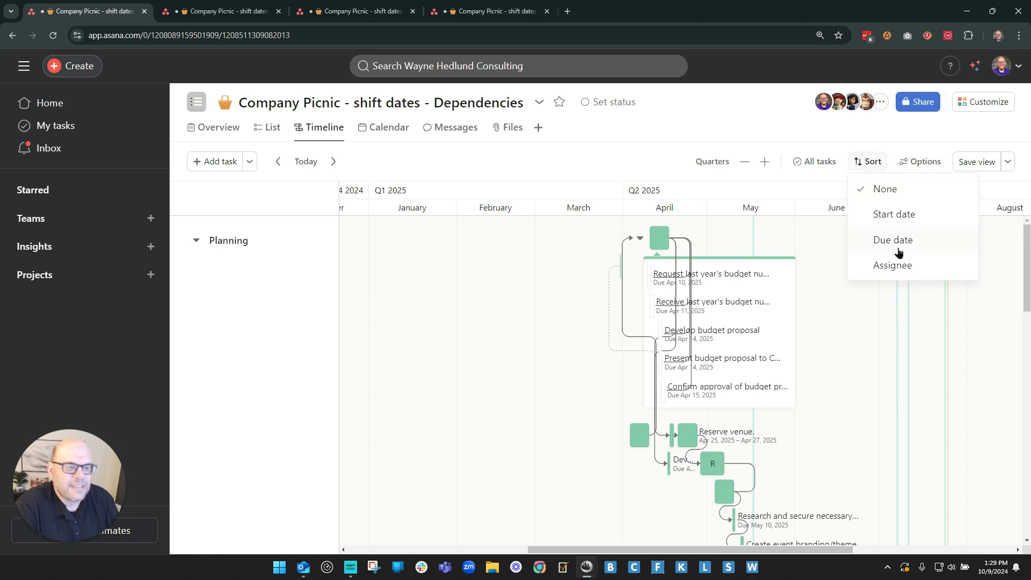
click(894, 216)
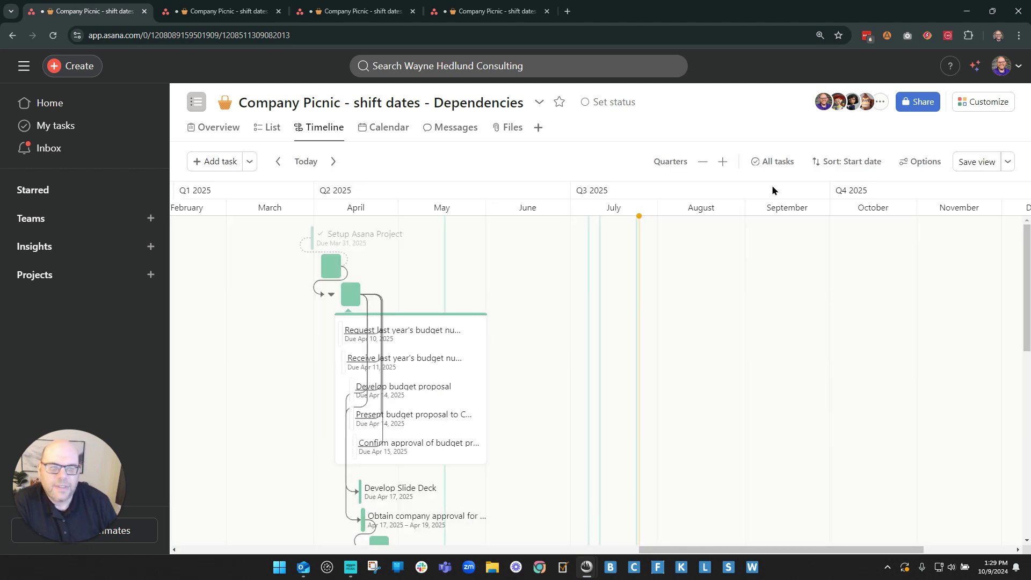
click(704, 163)
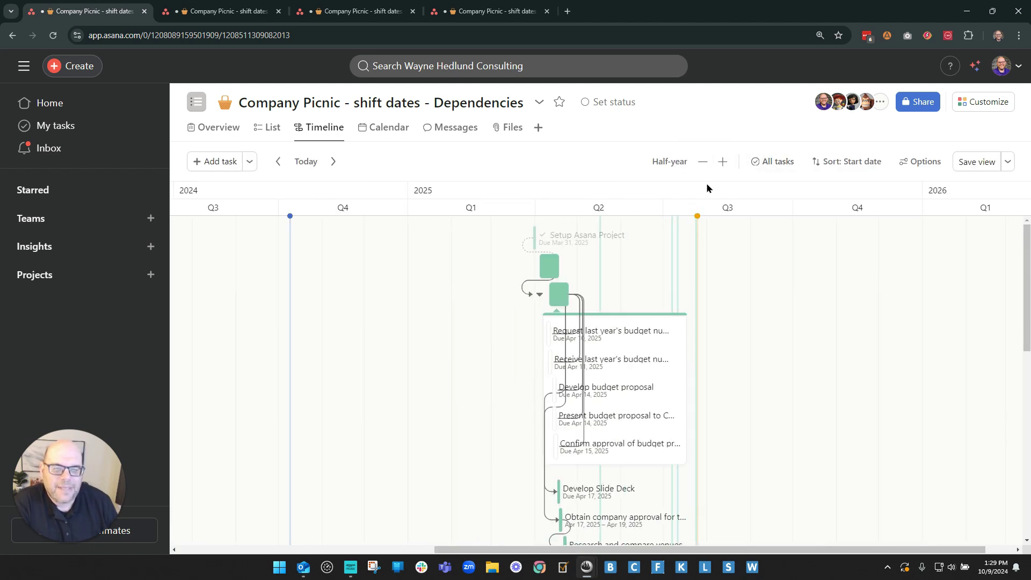
click(723, 162)
click(724, 162)
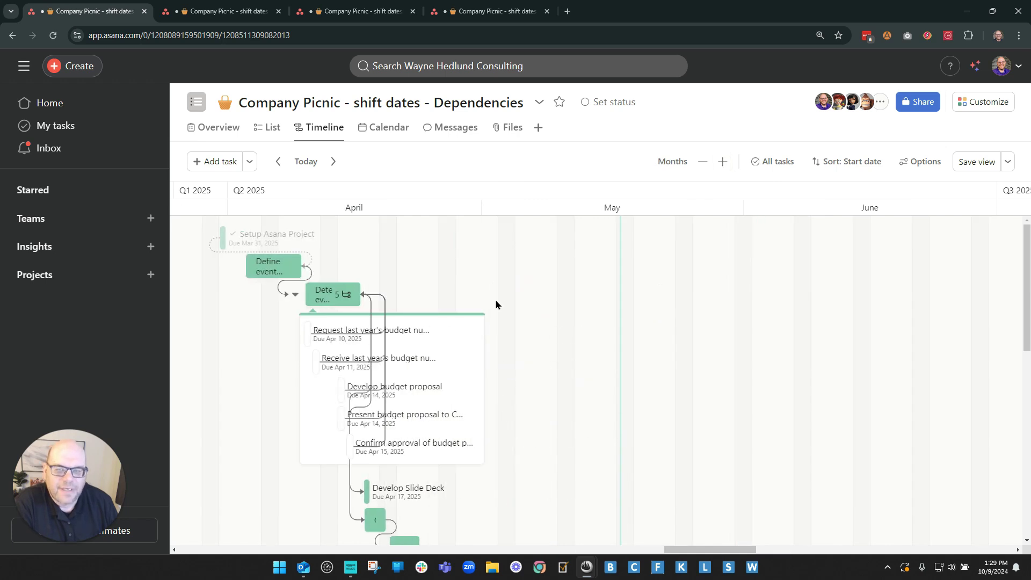
- Save the timeline view with its current start-date sort and Months time scale
scroll(505, 281, down, 9)
scroll(539, 353, right, 9)
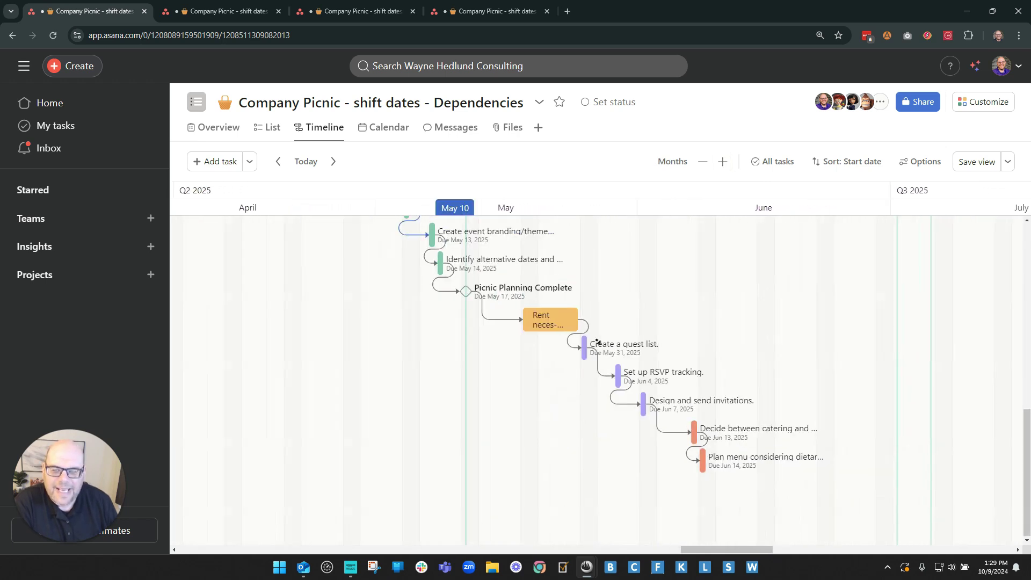
middle_click(568, 444)
scroll(537, 425, up, 5)
scroll(537, 424, left, 5)
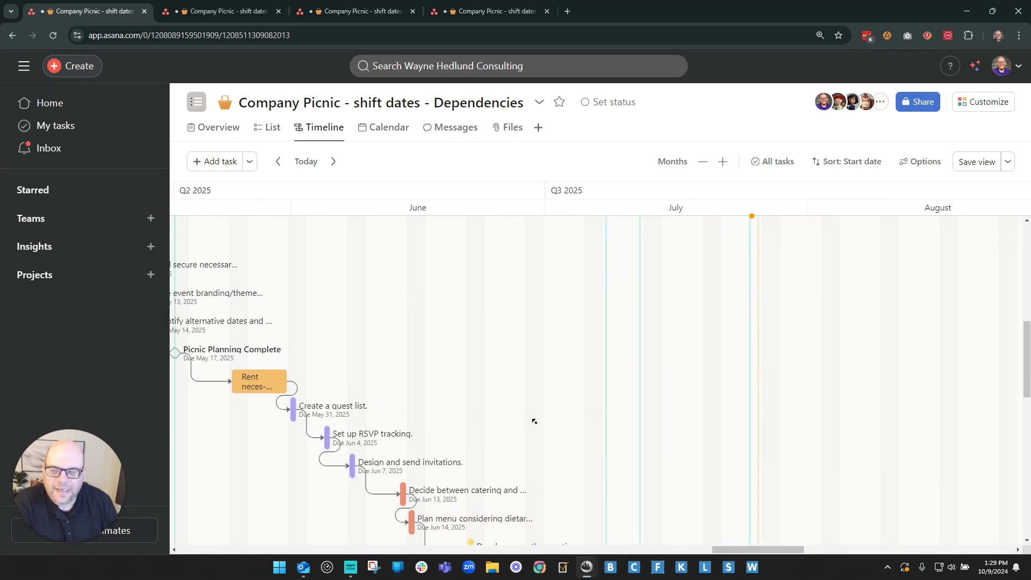
scroll(521, 420, up, 6)
scroll(521, 420, left, 6)
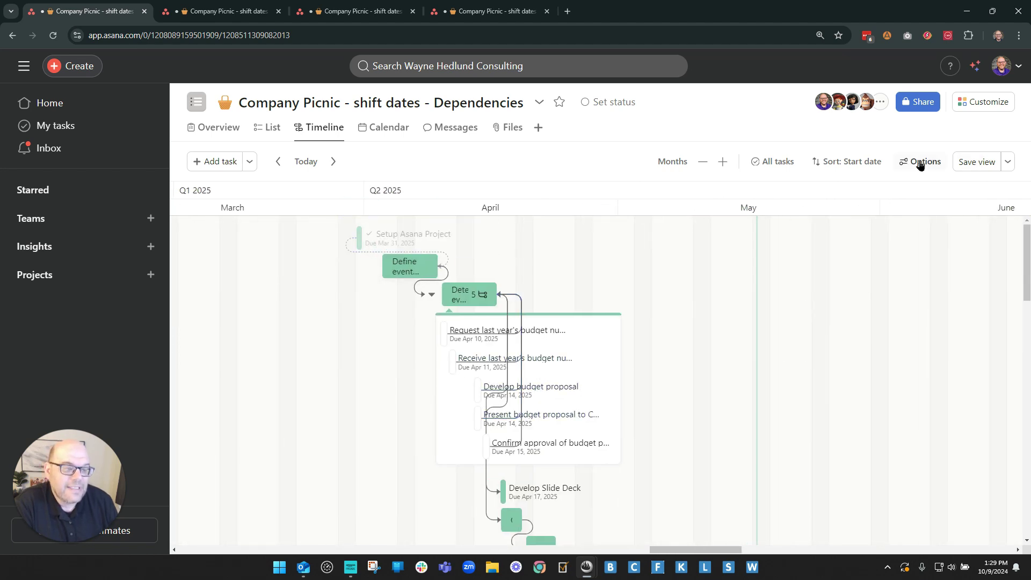
click(975, 162)
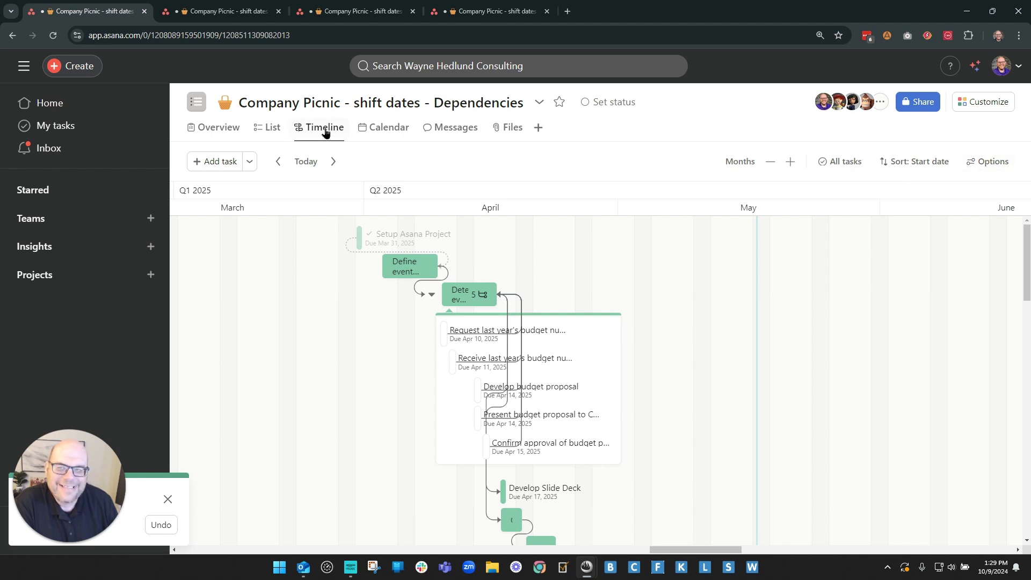
- Set the project's dependency date shifting to None and save the changes
click(986, 164)
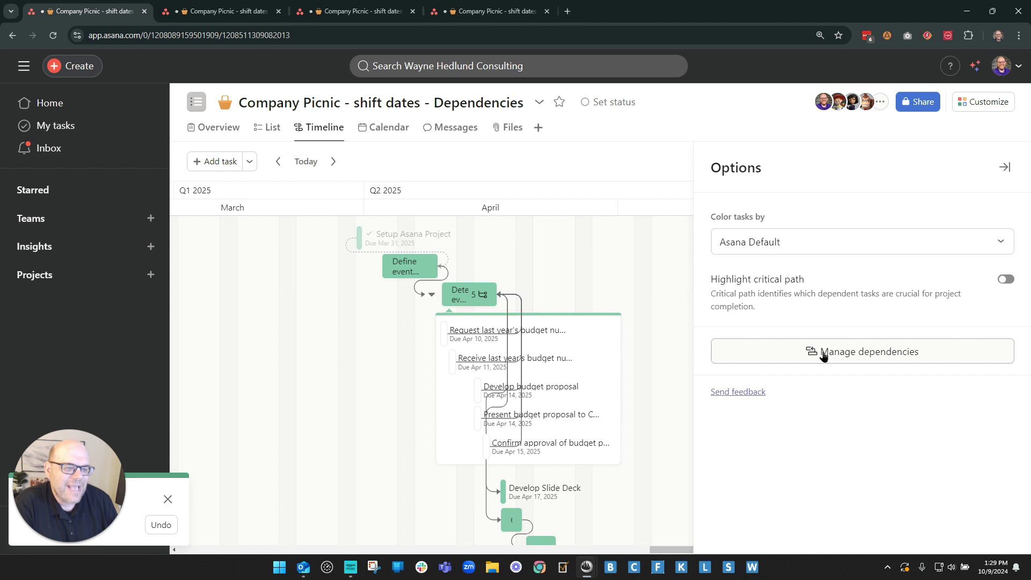
click(863, 357)
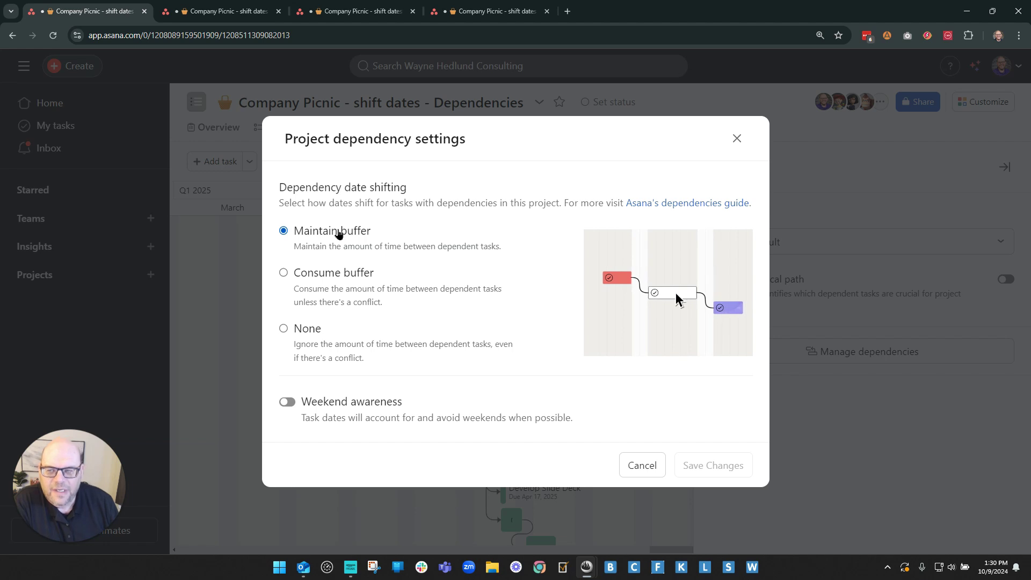
click(300, 329)
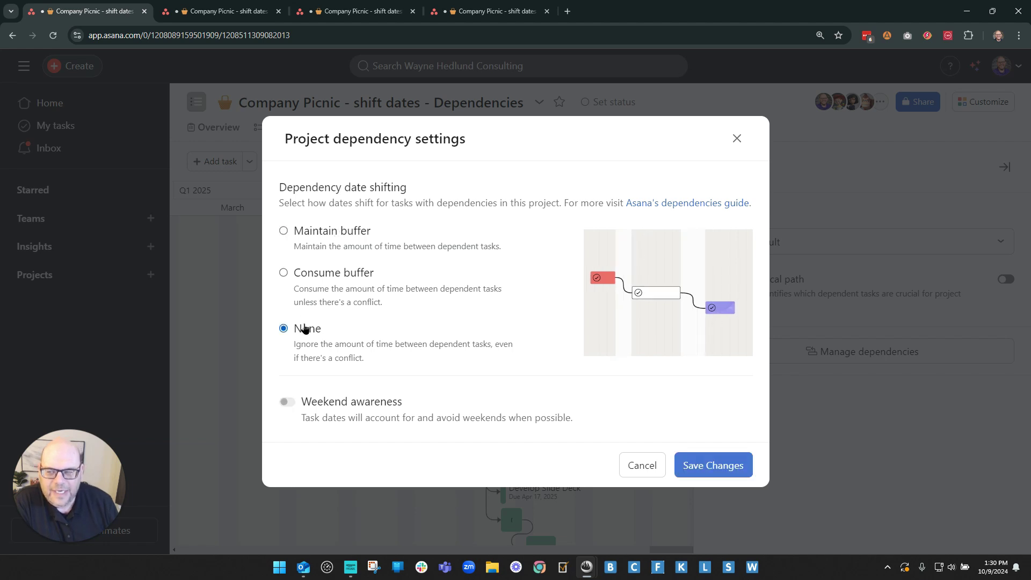
click(314, 275)
click(309, 232)
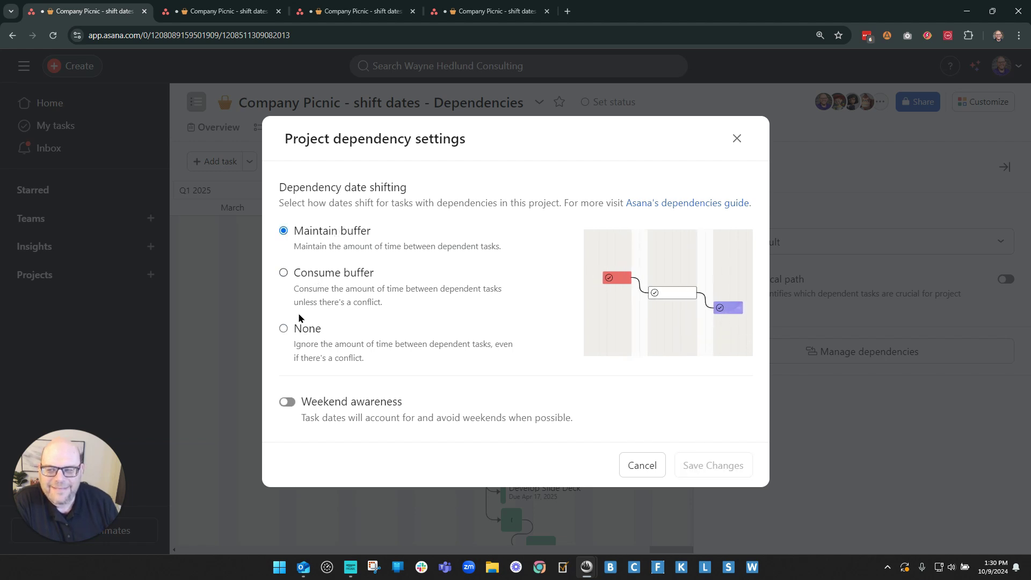
click(307, 329)
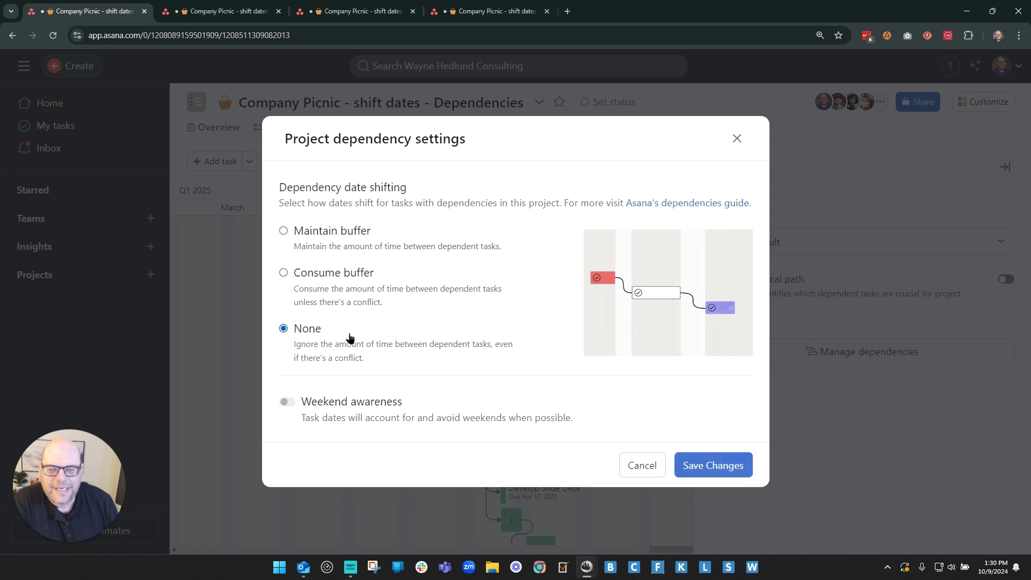
click(702, 465)
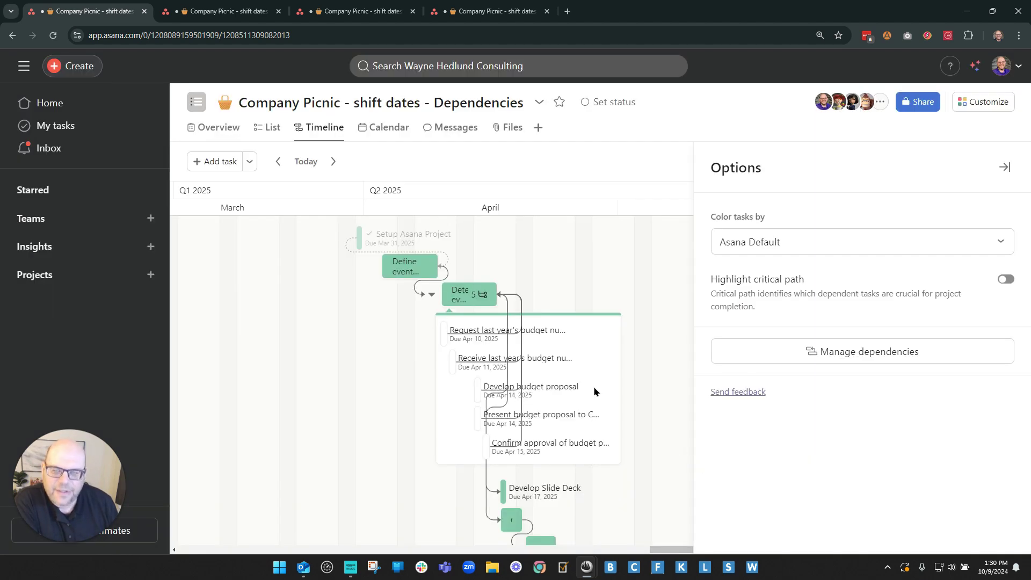
- Reschedule the Reserve venue task to Apr 18 – Apr 20 and Apr 26 – Apr 28, and return it to Apr 25 – Apr 27
scroll(683, 517, down, 5)
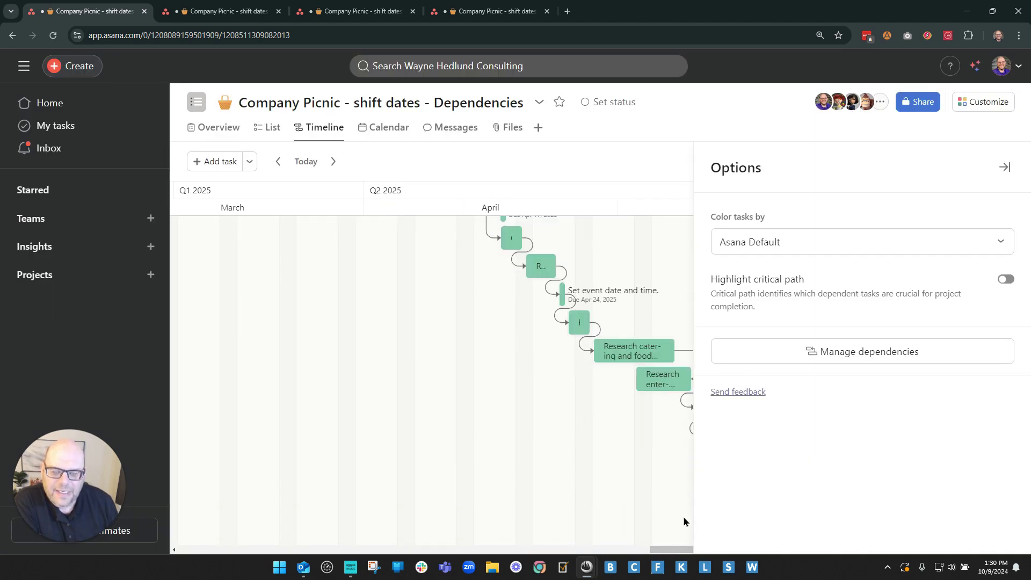
scroll(646, 478, up, 1)
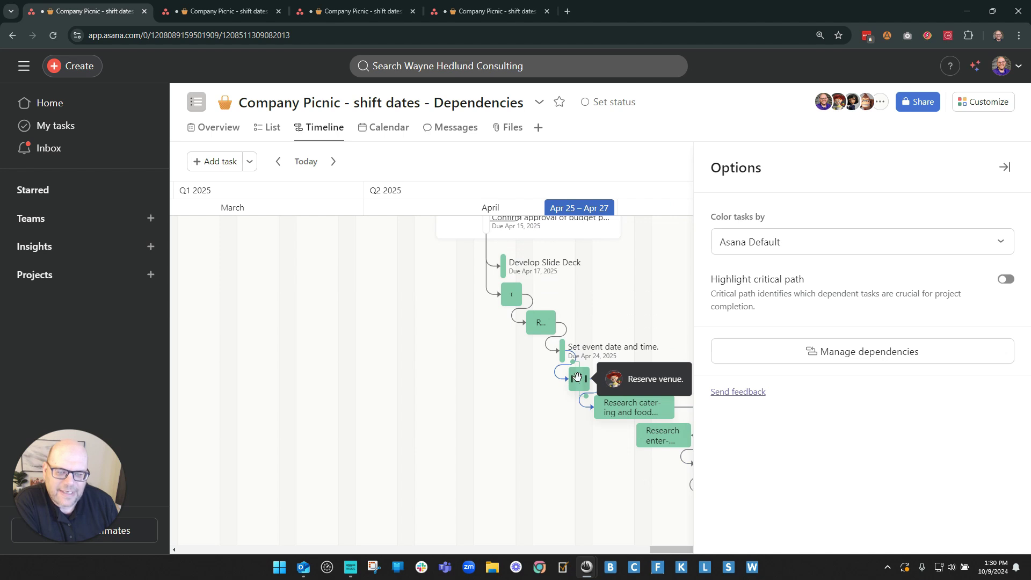
drag(579, 380, 514, 380)
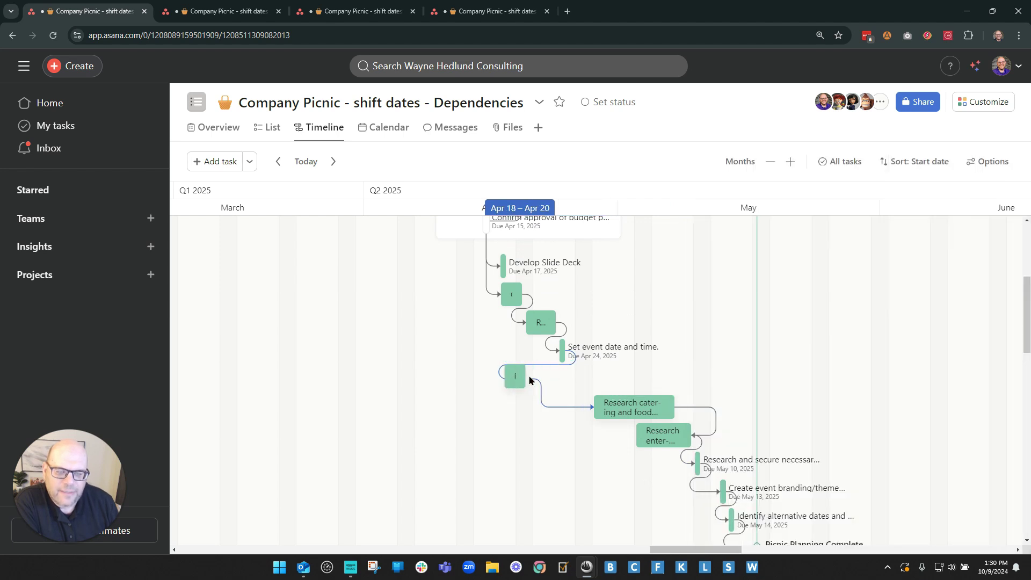
drag(528, 380, 532, 378)
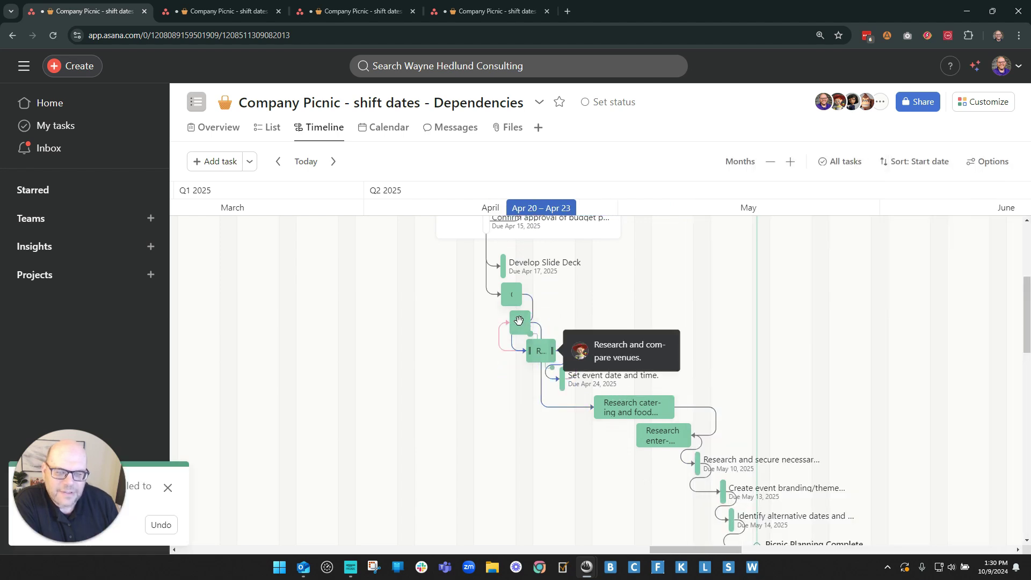
drag(529, 324, 584, 326)
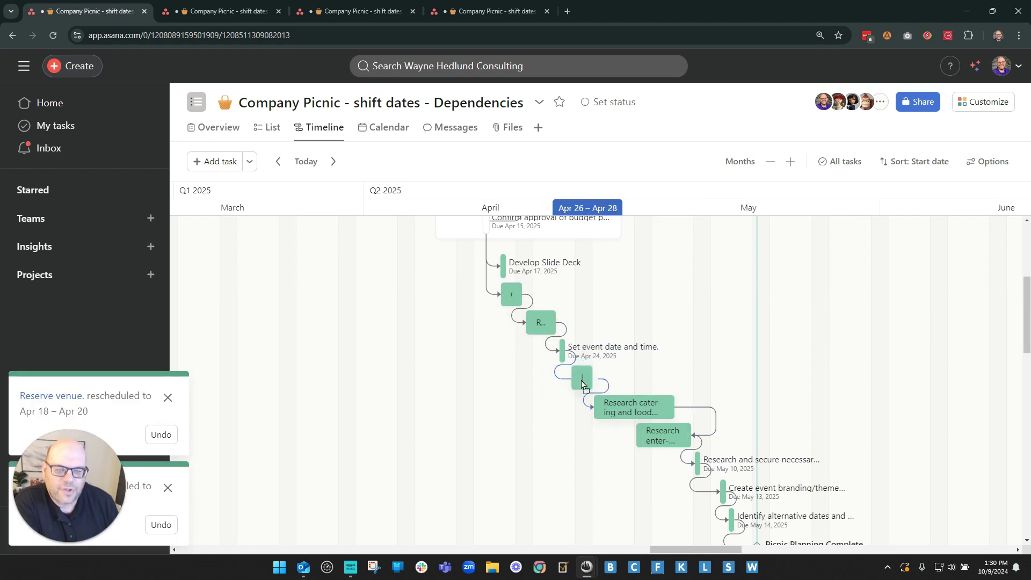
drag(591, 379, 582, 384)
- Set dependency date shifting to Consume buffer, save it, and try it out by shifting the Reserve venue task along the timeline
click(989, 161)
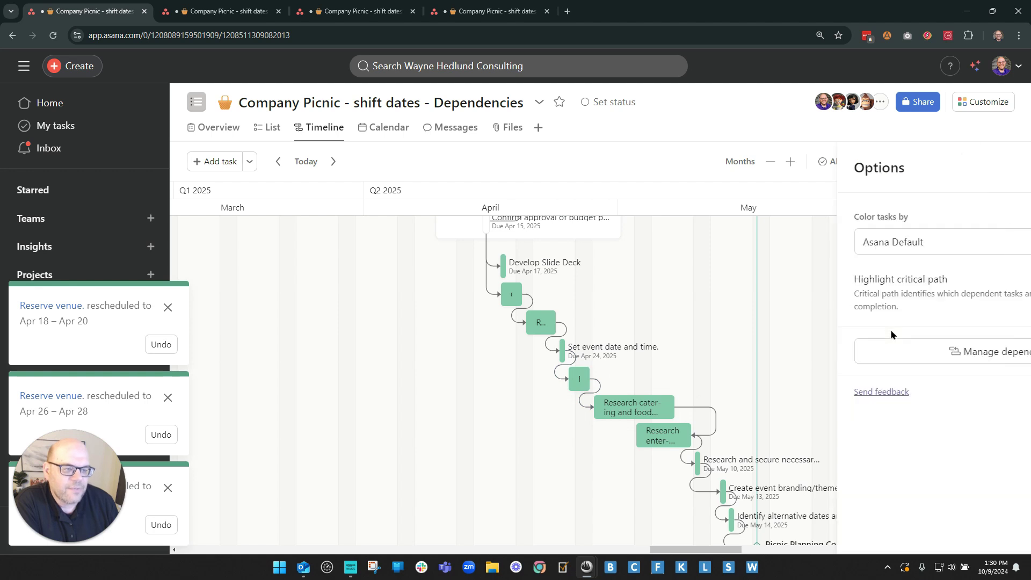
click(832, 352)
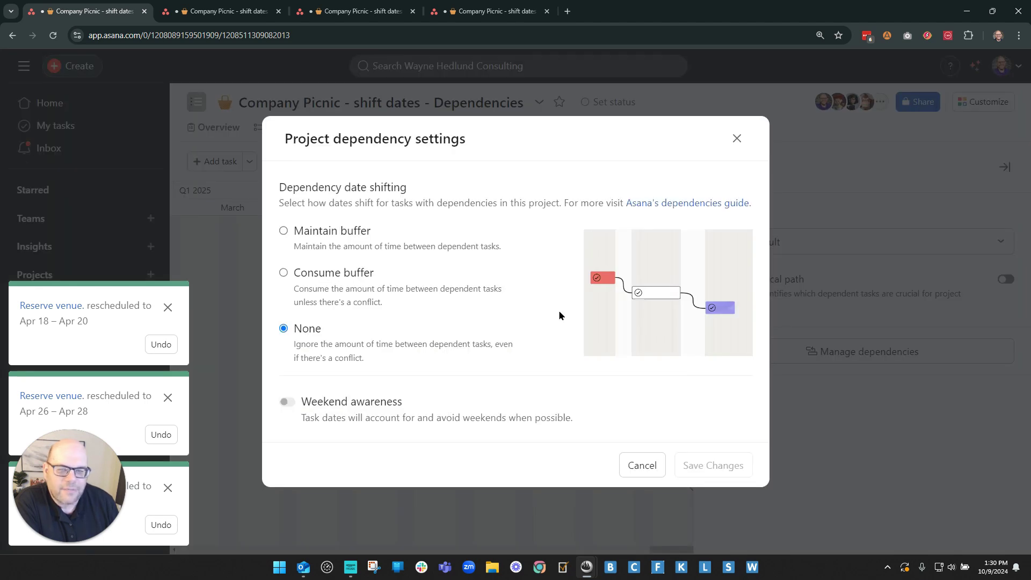
click(325, 279)
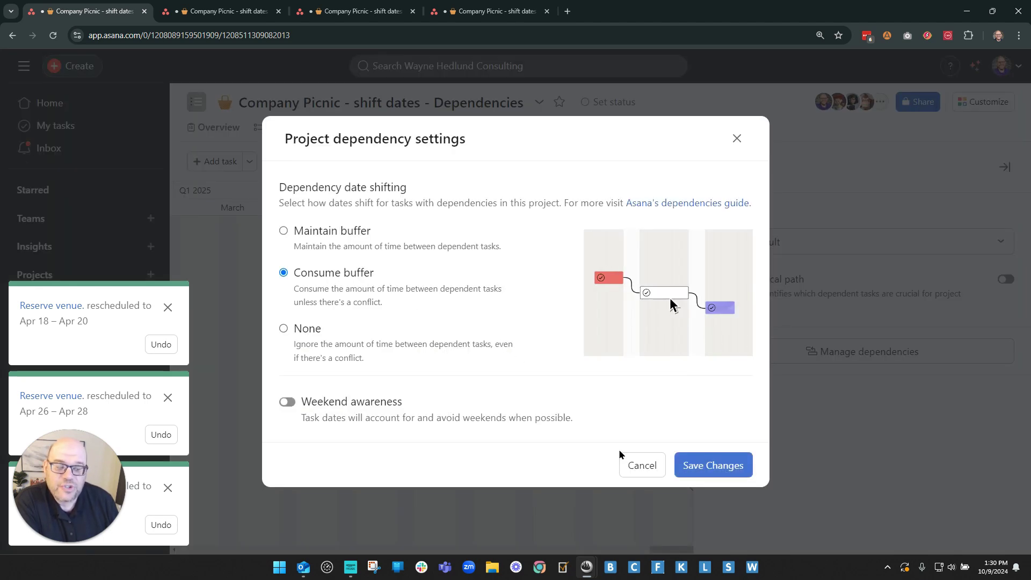
click(714, 467)
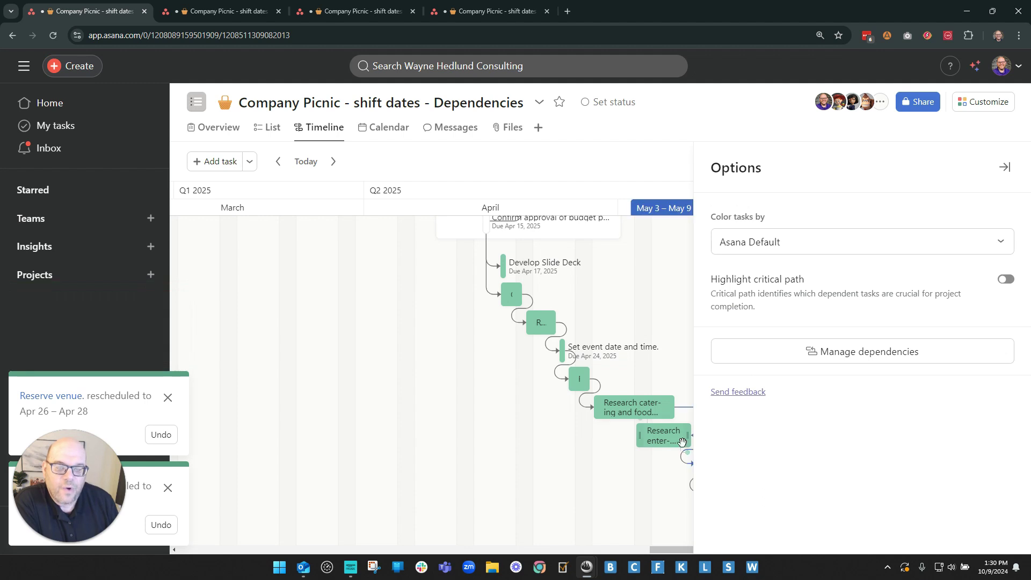
drag(673, 554, 692, 550)
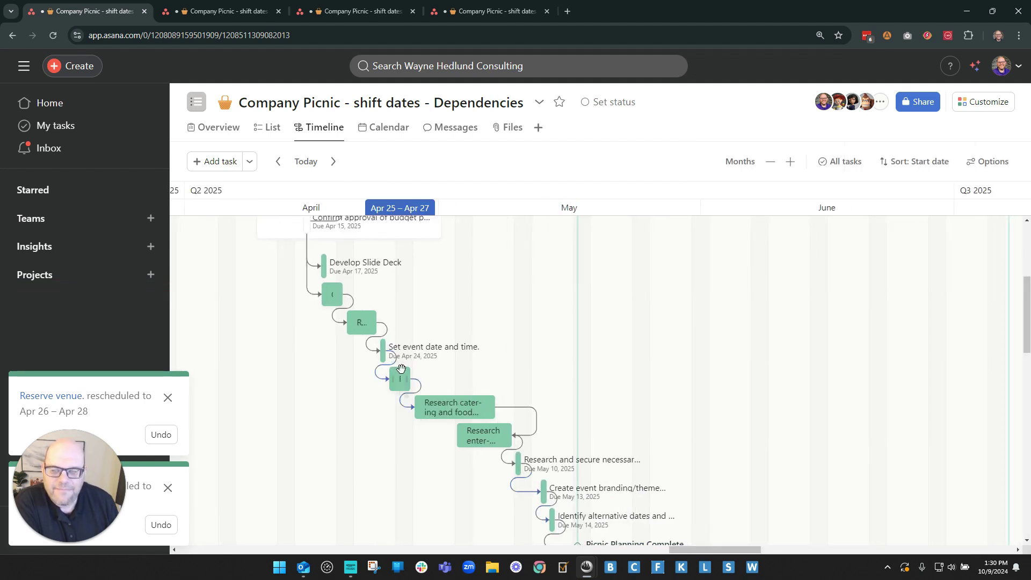
drag(423, 377, 399, 377)
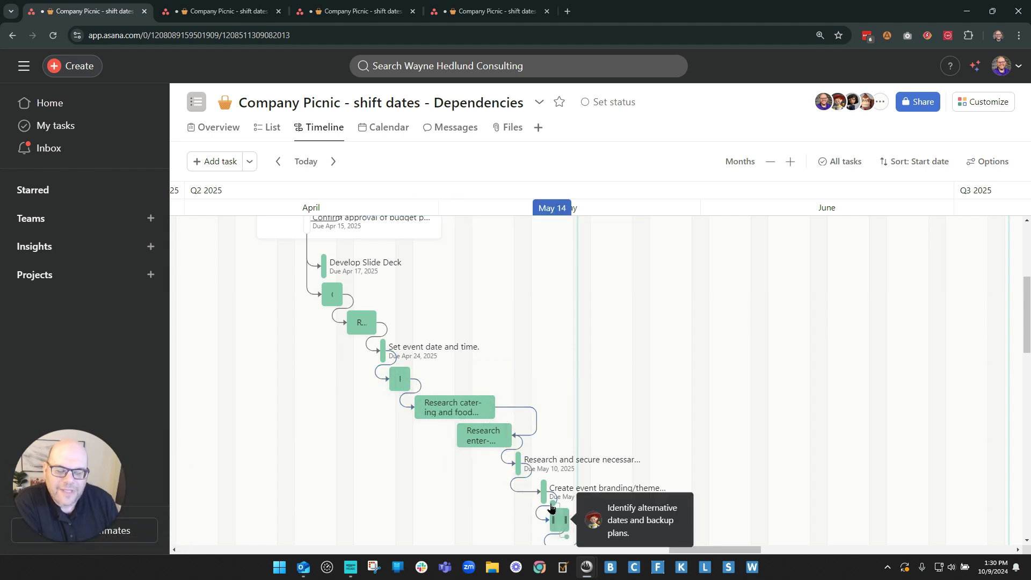
- Set dependency date shifting to Maintain buffer with weekend awareness off, save the changes, and close the timeline options
click(982, 164)
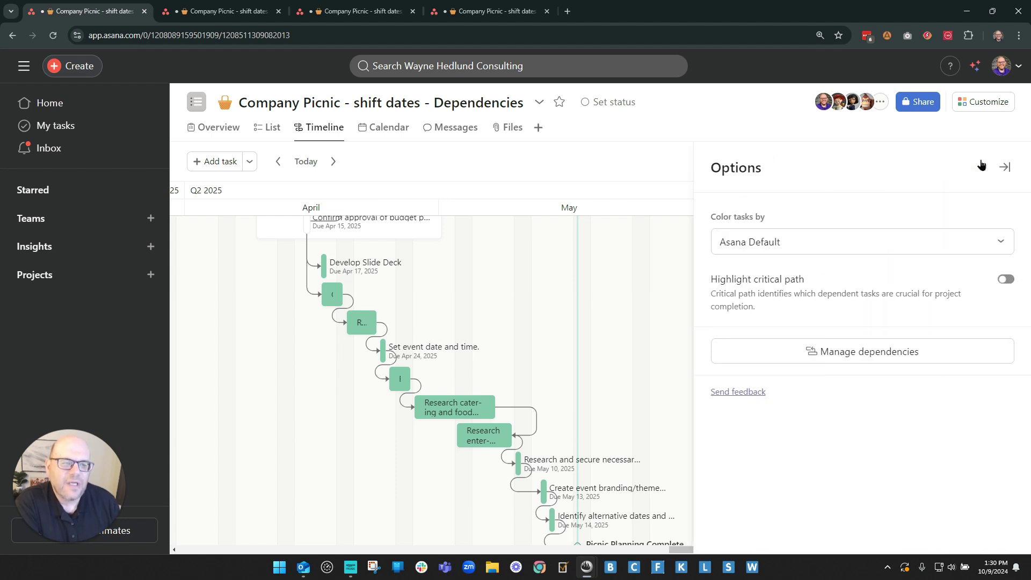
click(841, 358)
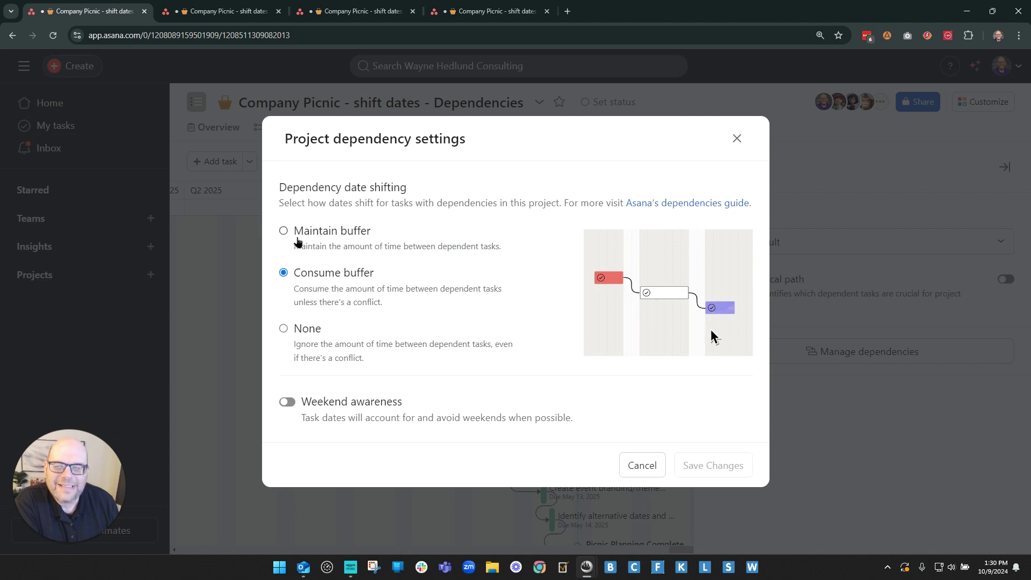
click(286, 232)
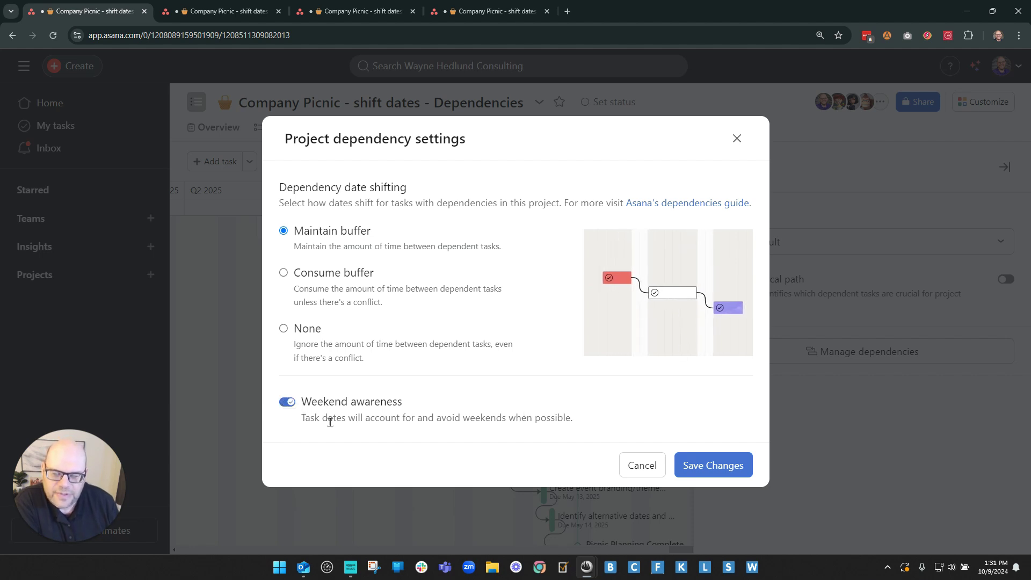
click(287, 402)
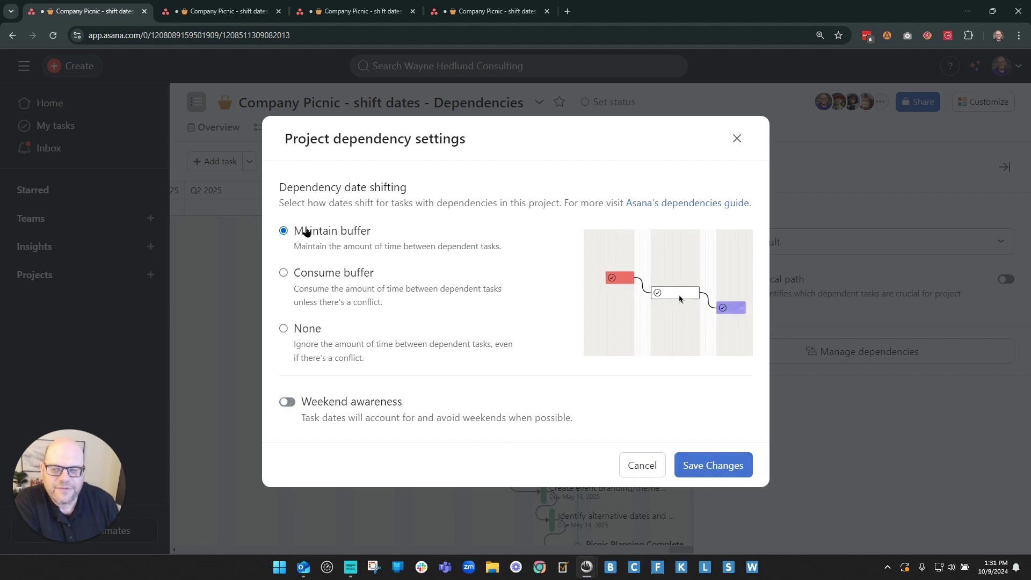
drag(304, 230, 382, 232)
click(714, 472)
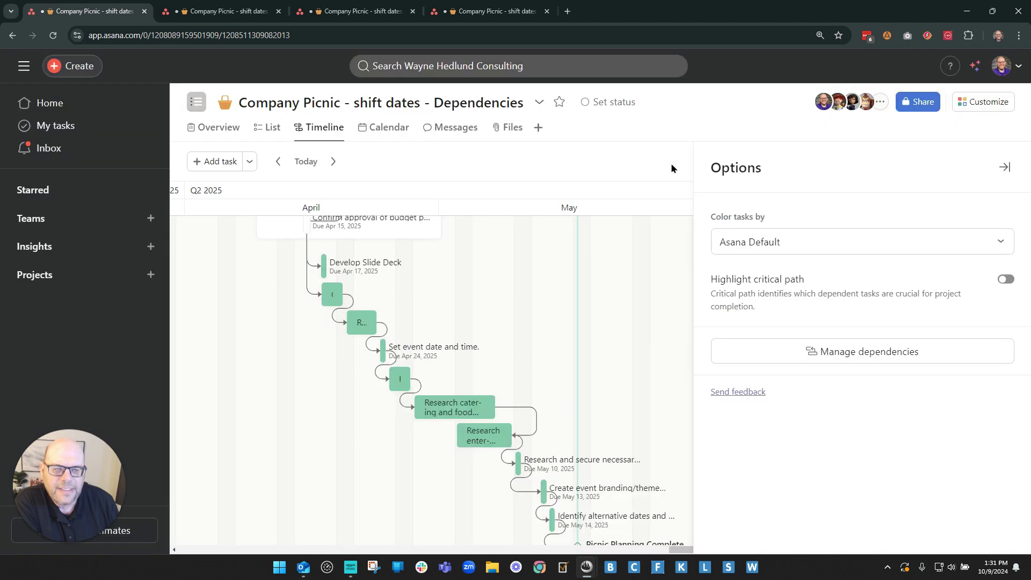
click(642, 133)
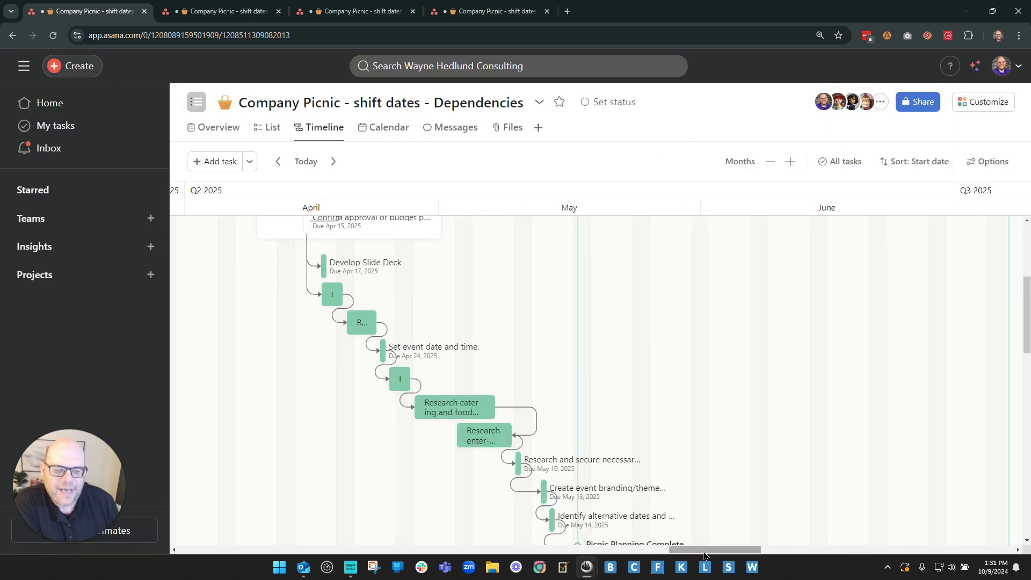
- Mark the Planning task "Define event objectives and goals." as complete in the project's List view
drag(701, 550, 681, 550)
scroll(647, 433, up, 4)
scroll(646, 432, left, 2)
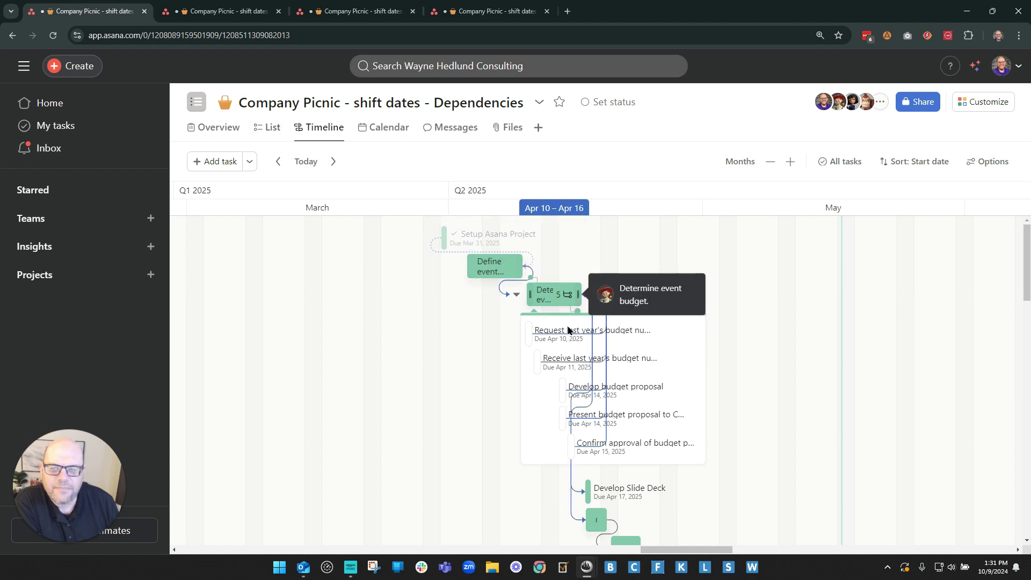
click(266, 127)
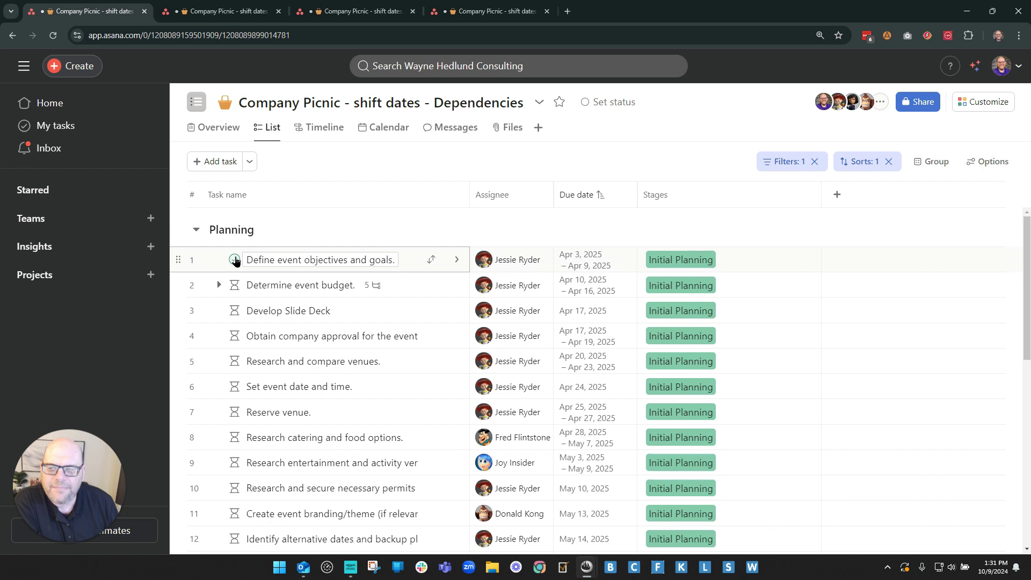
drag(262, 256, 388, 260)
click(312, 218)
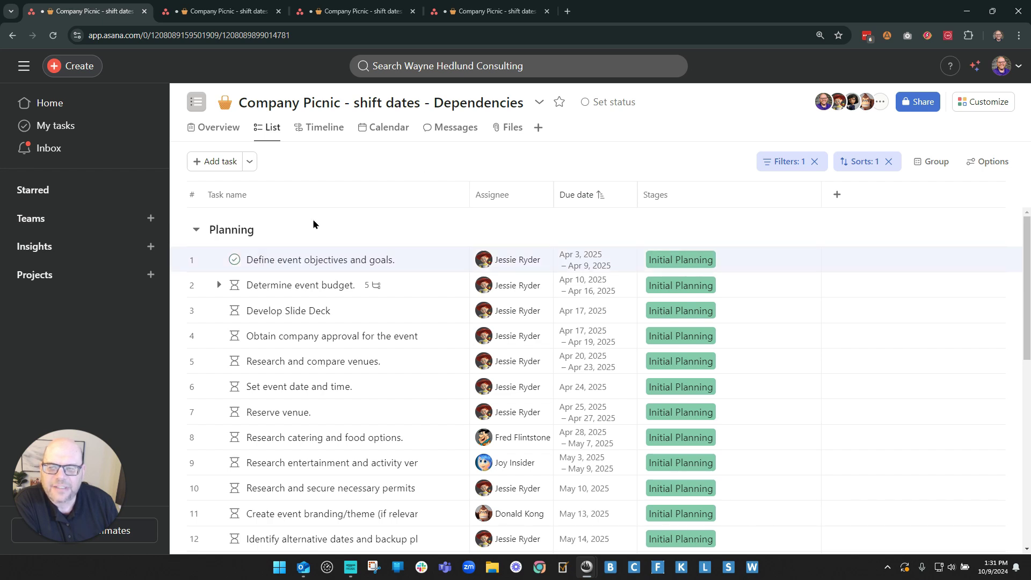
click(234, 260)
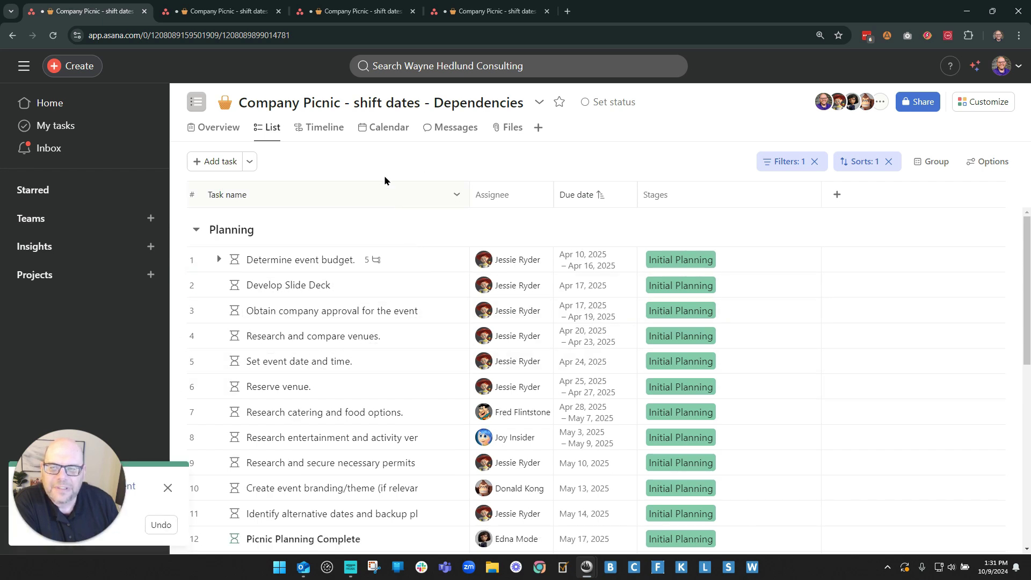
- Return to the Timeline view and move the Determine event budget task one day earlier, checking the dates of its dependent tasks
click(326, 135)
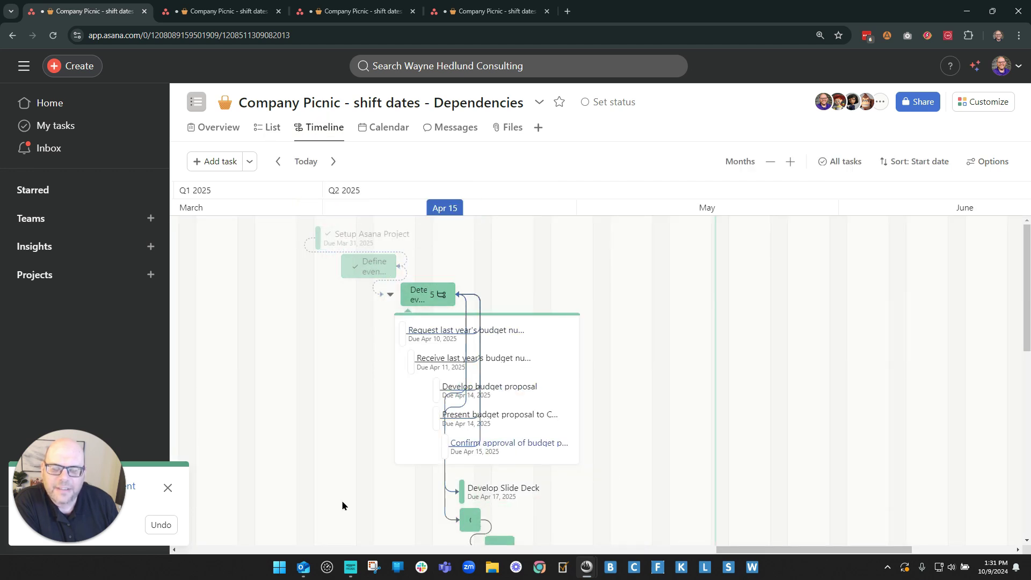
click(168, 488)
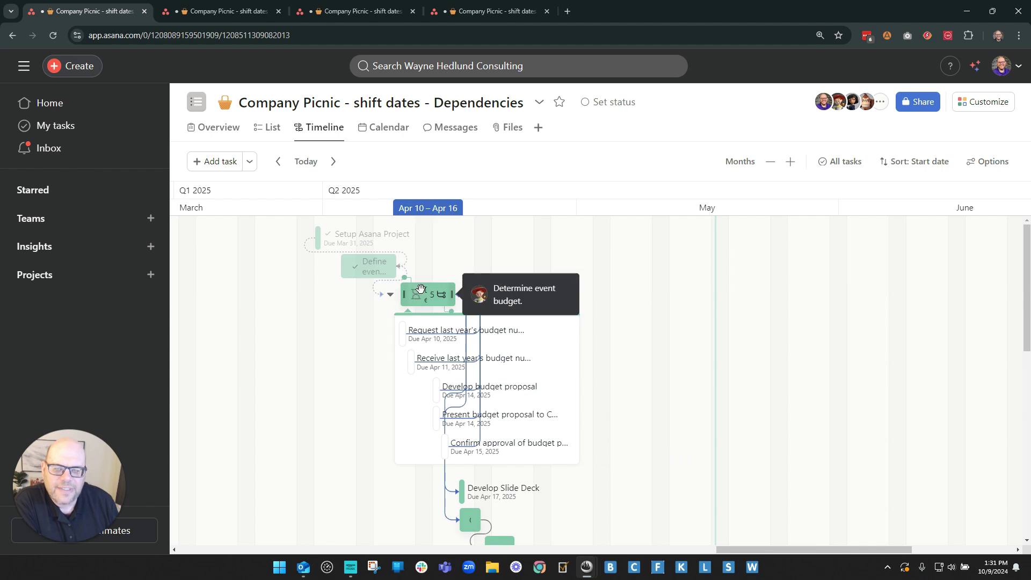
mouse_move(426, 294)
mouse_down()
mouse_move(517, 298)
mouse_move(419, 295)
mouse_up()
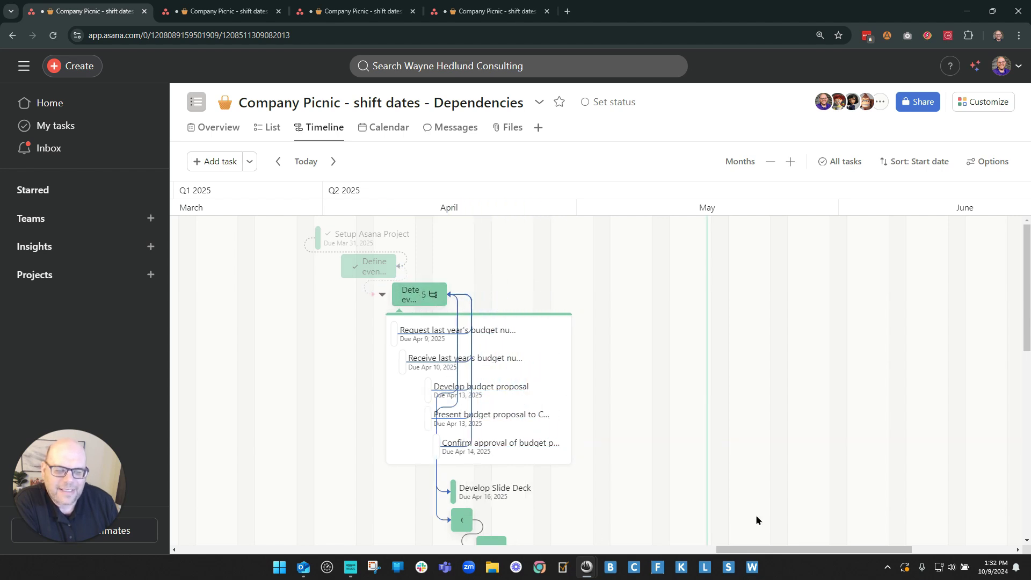
scroll(752, 371, down, 9)
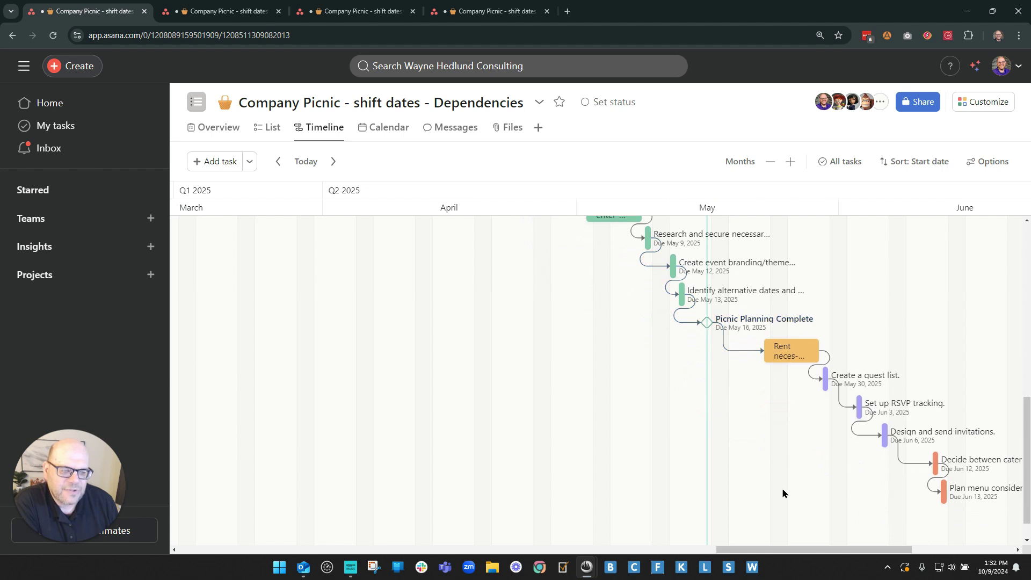
- Move the PICNIC DAY! milestone to Jul 24 on the timeline so its connected tasks shift with it
scroll(800, 440, right, 8)
scroll(830, 404, down, 9)
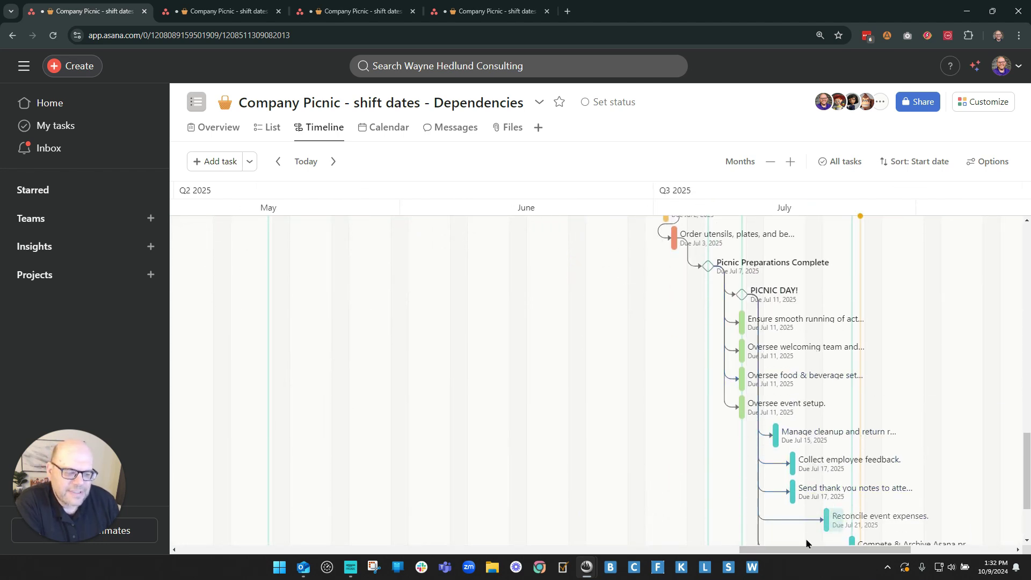
scroll(838, 516, right, 2)
mouse_move(659, 295)
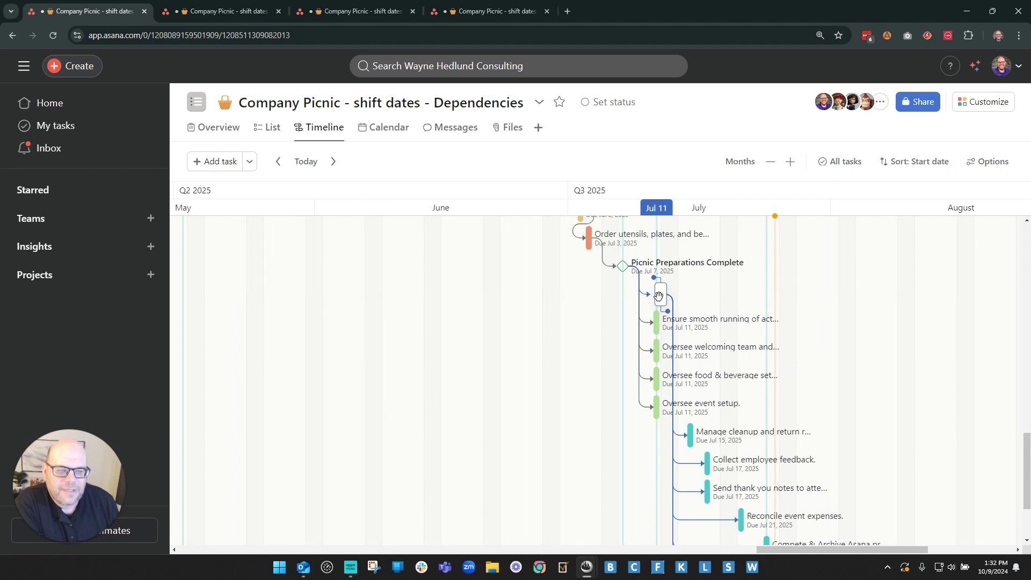
scroll(832, 350, up, 1)
mouse_move(658, 350)
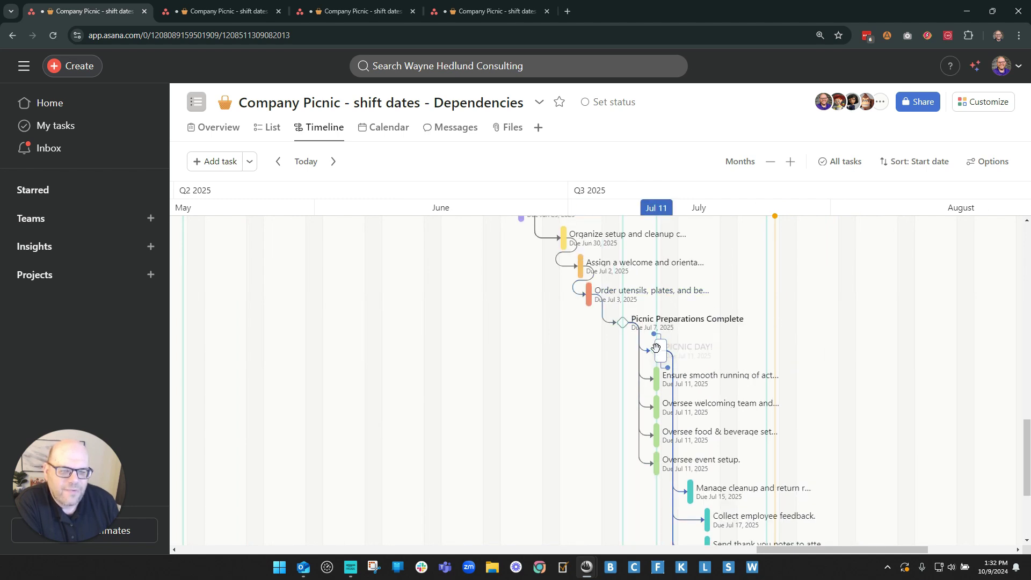
drag(705, 353, 769, 356)
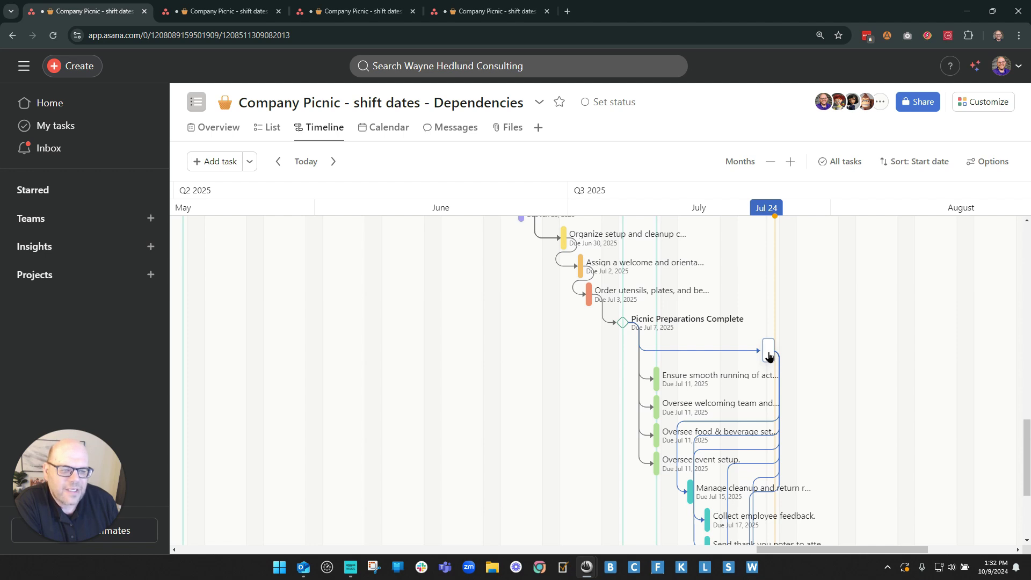
drag(770, 357, 769, 356)
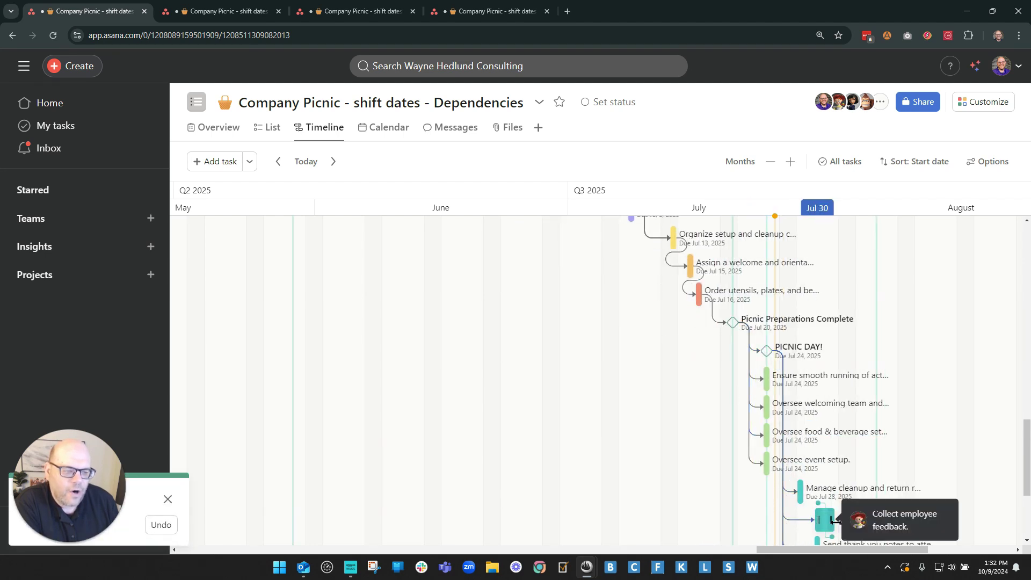
- Move the Determine event budget task to Apr 10 – Apr 16, check the dates of its dependent tasks, and dismiss the notification
scroll(795, 463, up, 7)
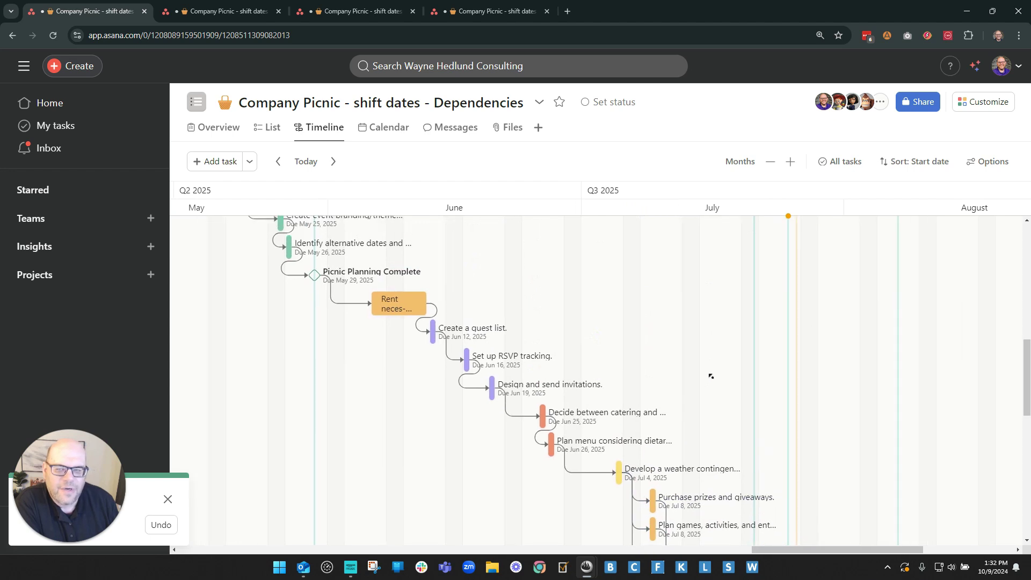
scroll(711, 376, up, 10)
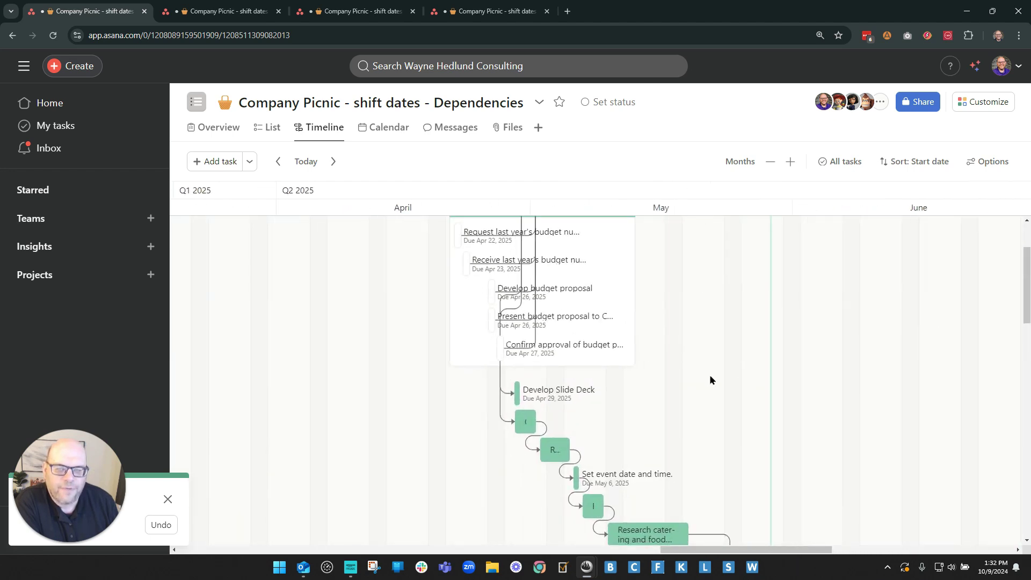
scroll(710, 381, up, 2)
scroll(681, 323, left, 3)
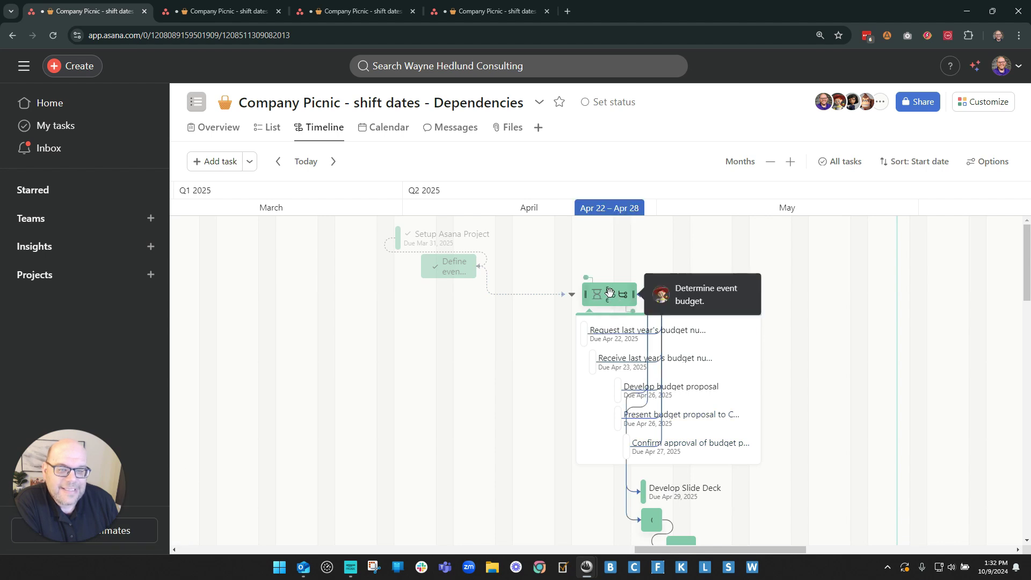
drag(608, 296, 505, 305)
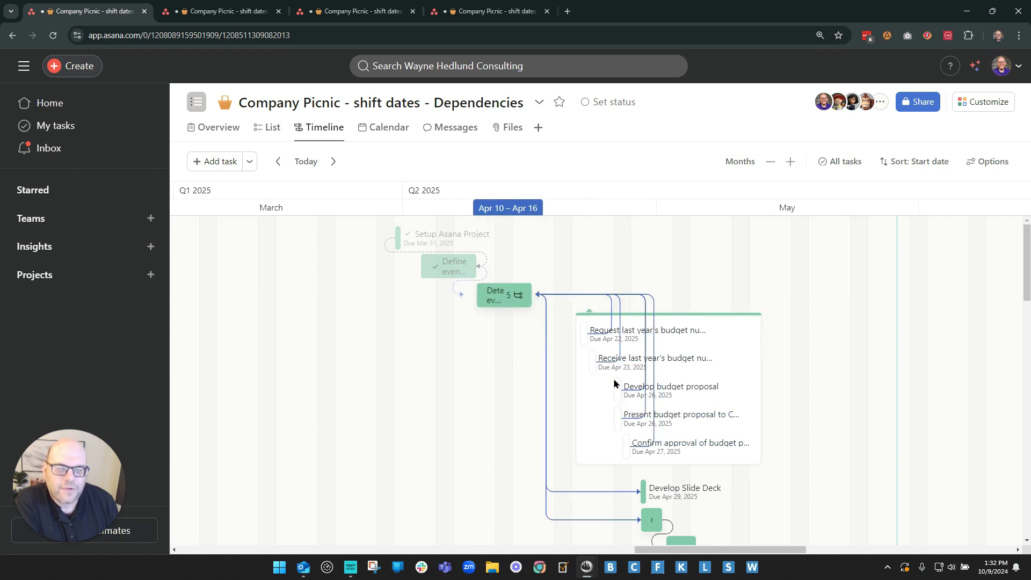
drag(615, 383, 618, 387)
scroll(648, 361, down, 4)
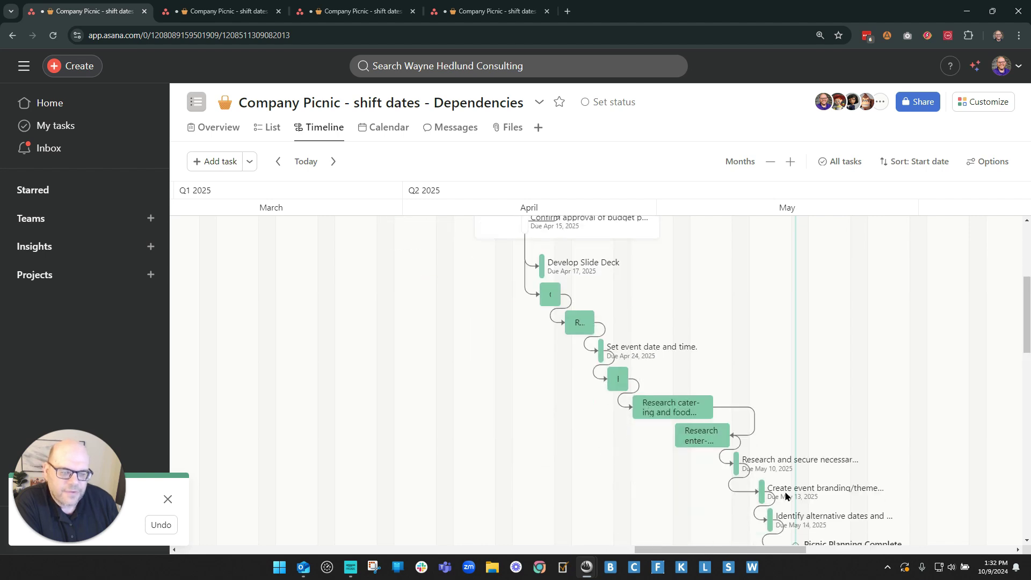
scroll(778, 486, up, 4)
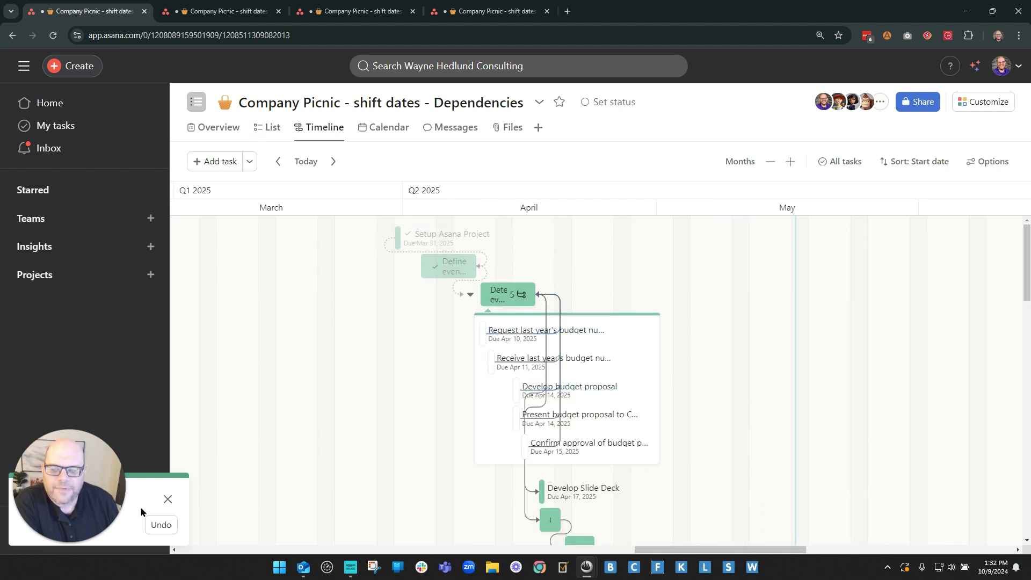
click(167, 502)
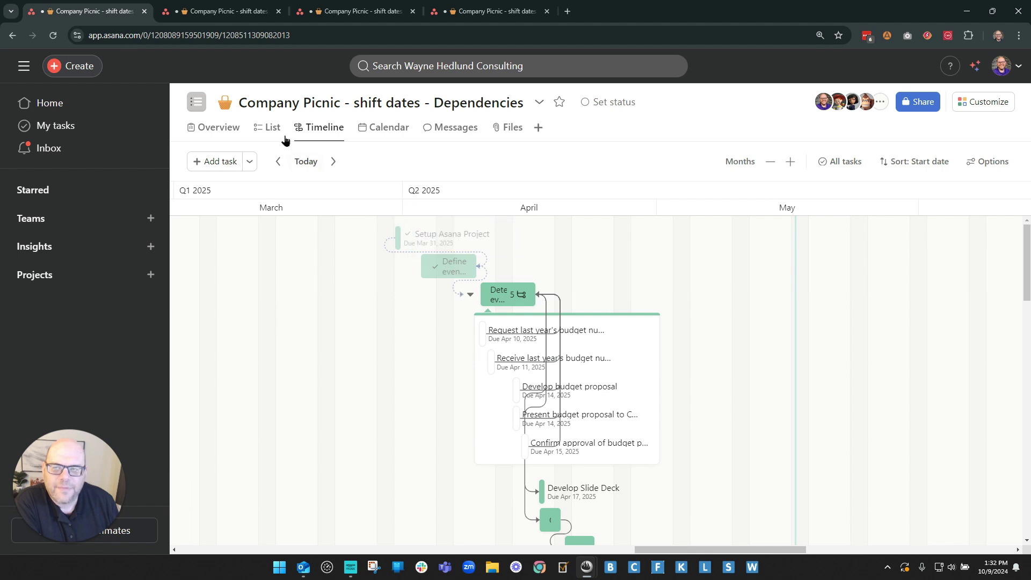
- Look over the task dates in the List view and review the project's dependency settings from the Timeline view without changing them
drag(434, 103, 620, 142)
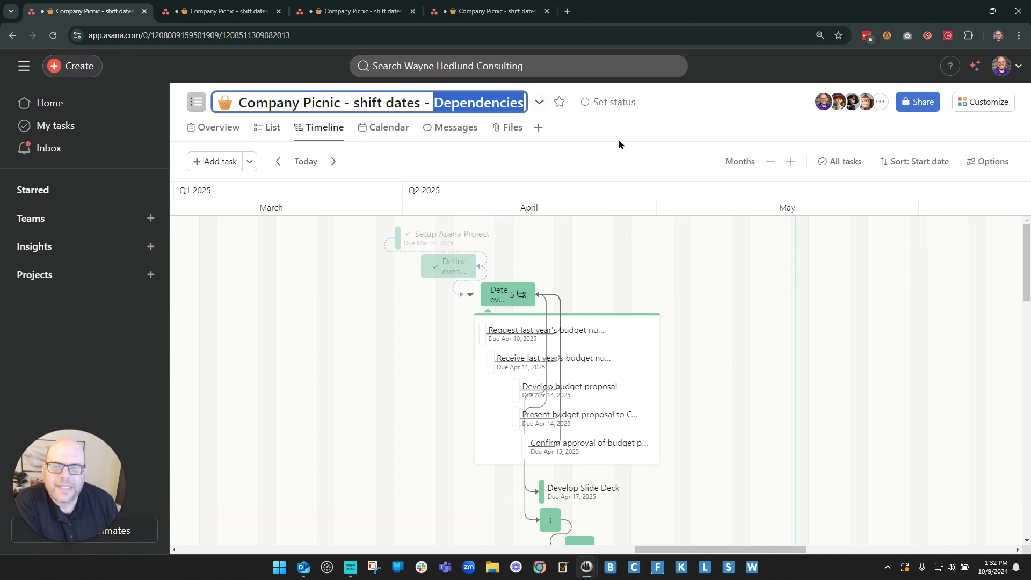
click(613, 132)
click(278, 132)
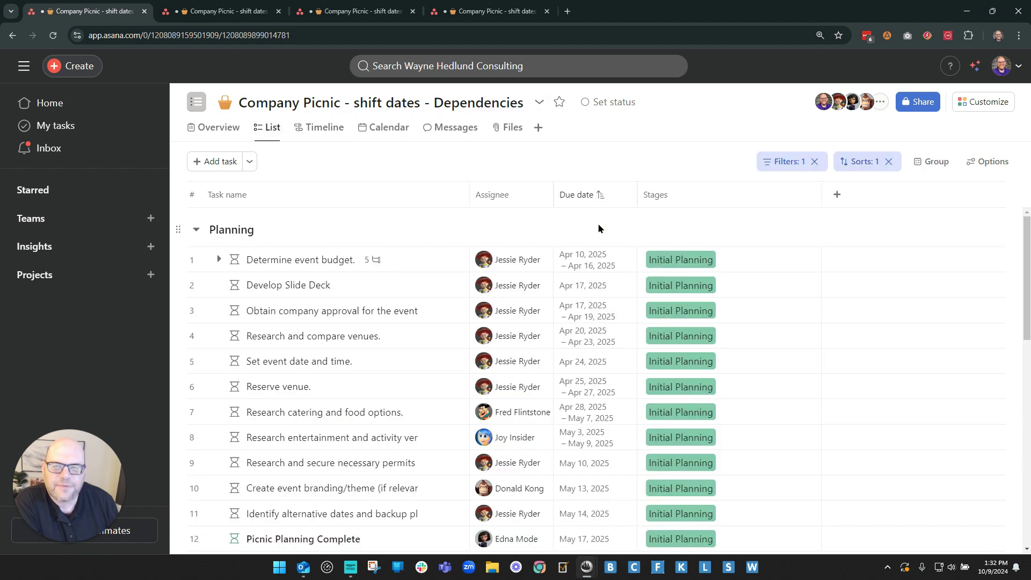
click(313, 128)
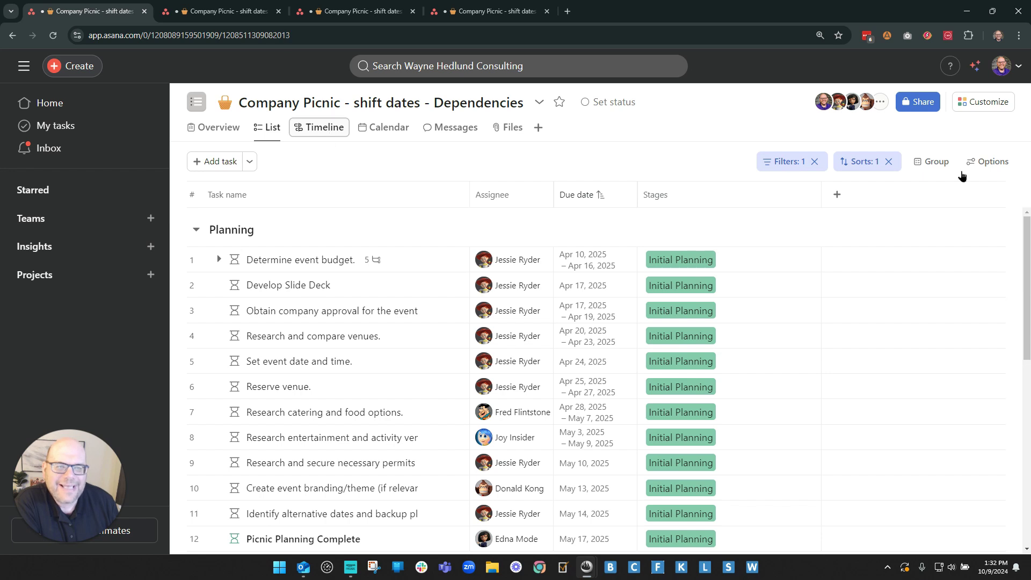
click(993, 162)
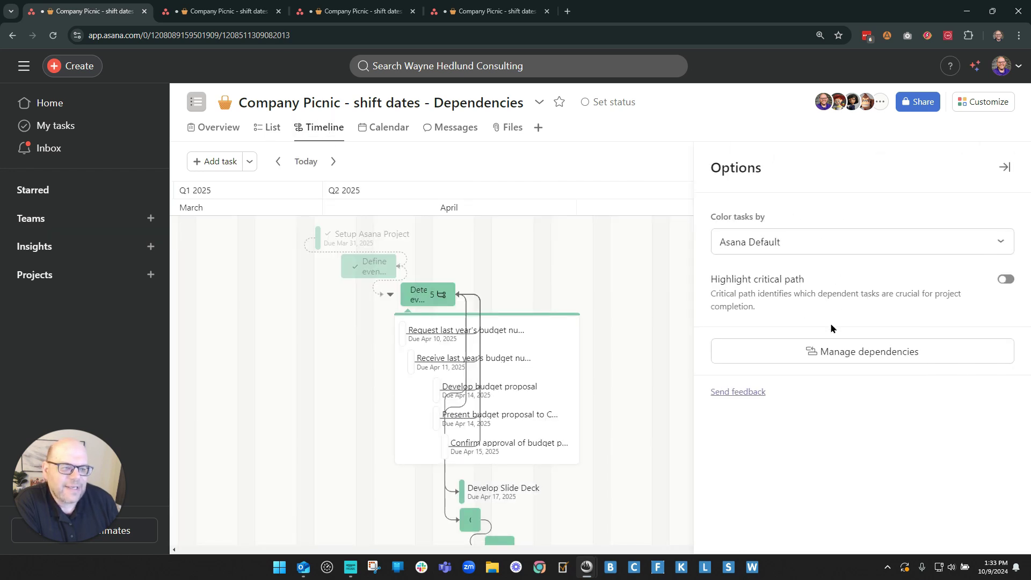
click(849, 352)
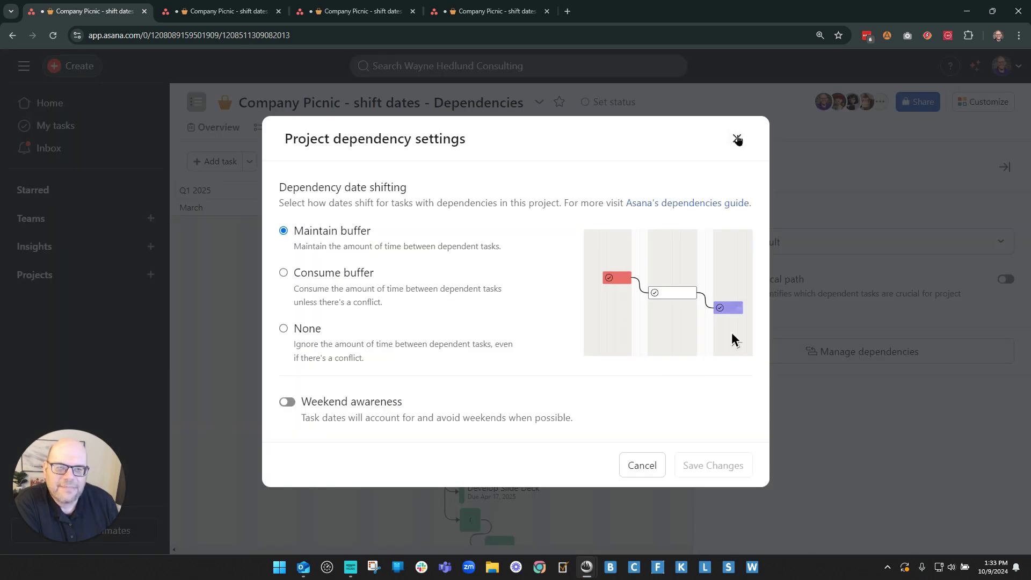
key(Escape)
- Return to the List view and inspect the due date of "Oversee event setup." in the Day Of Picnic section
click(266, 128)
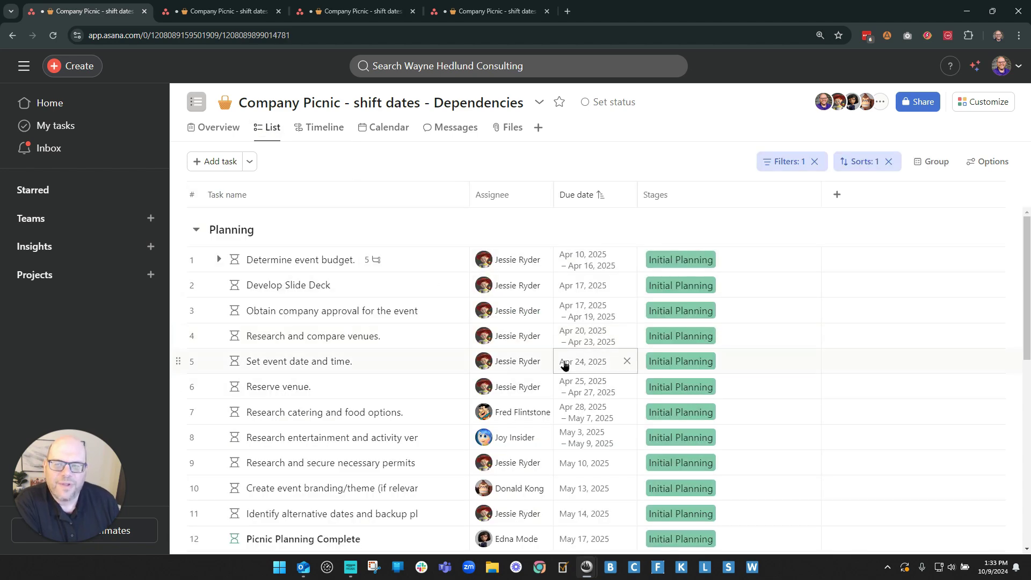
scroll(569, 362, down, 9)
scroll(585, 361, down, 4)
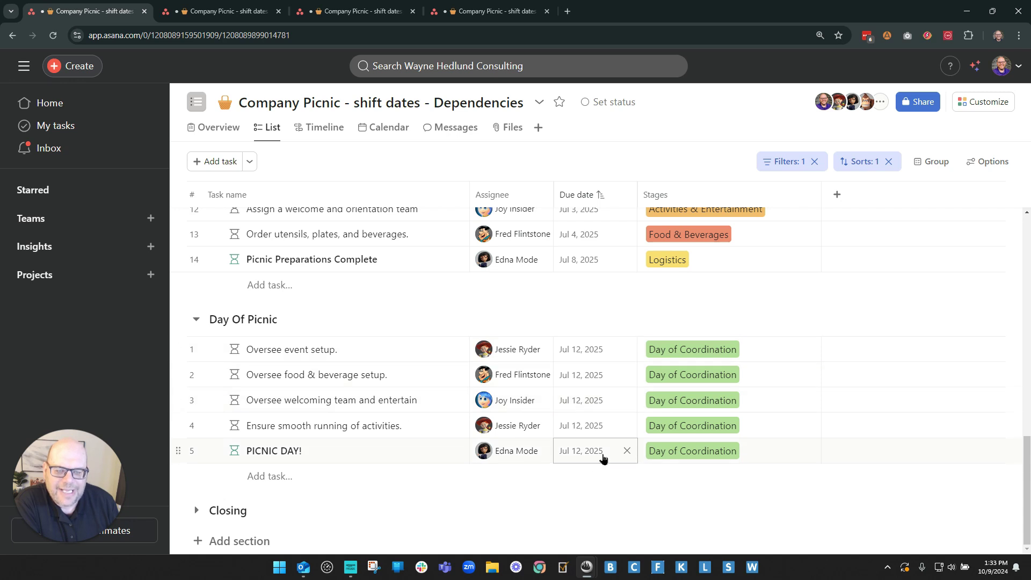
click(595, 353)
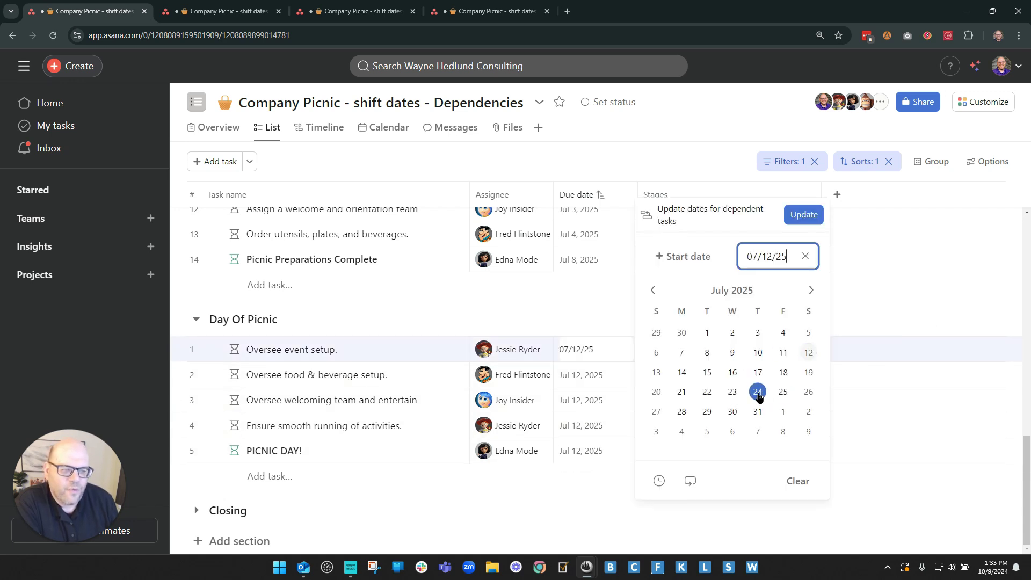
click(616, 308)
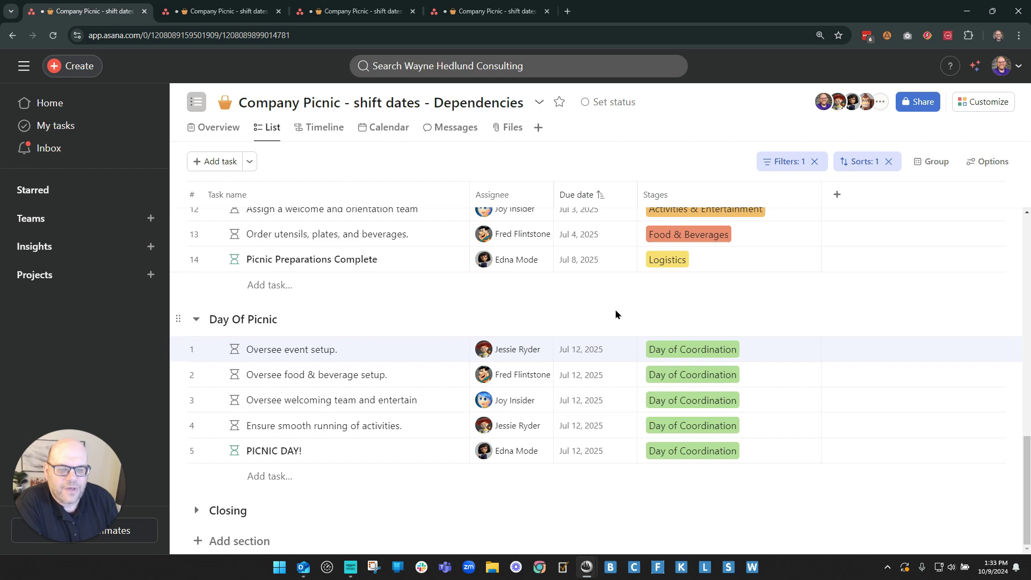
- Try changing only the "Oversee event setup." due date to Jul 24, 2025, and set it back to Jul 12, 2025
click(588, 350)
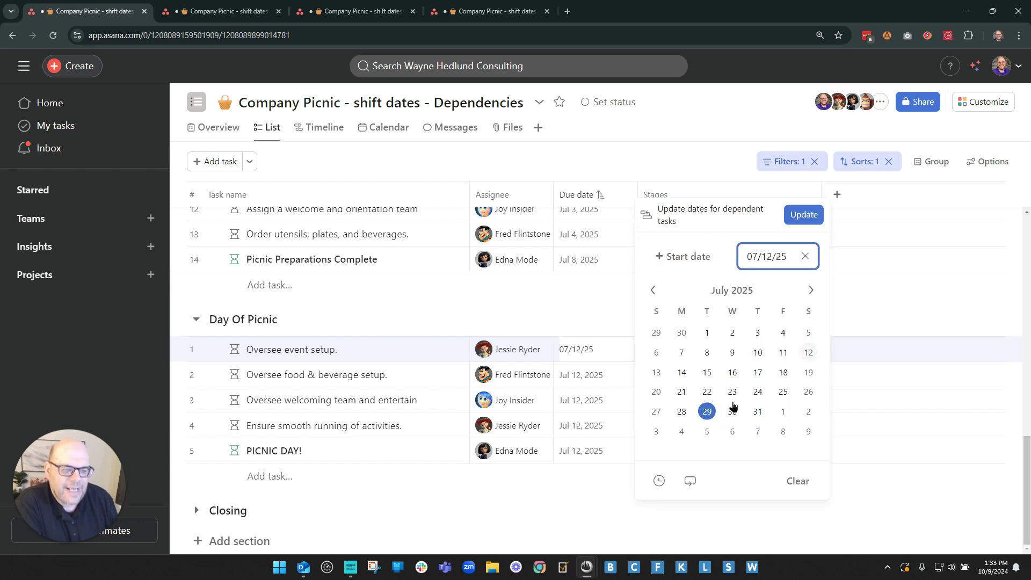
click(757, 395)
click(593, 299)
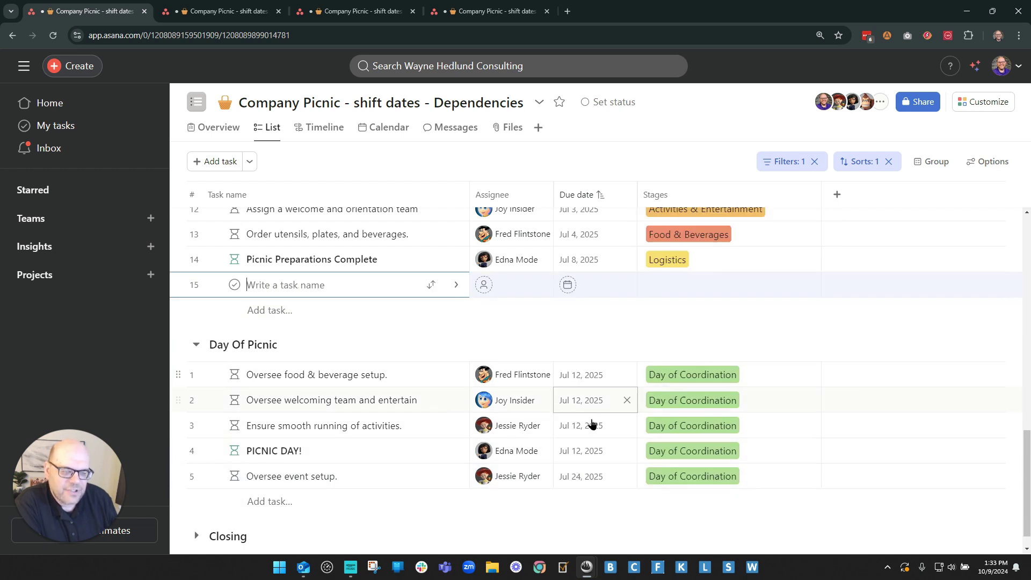
click(586, 484)
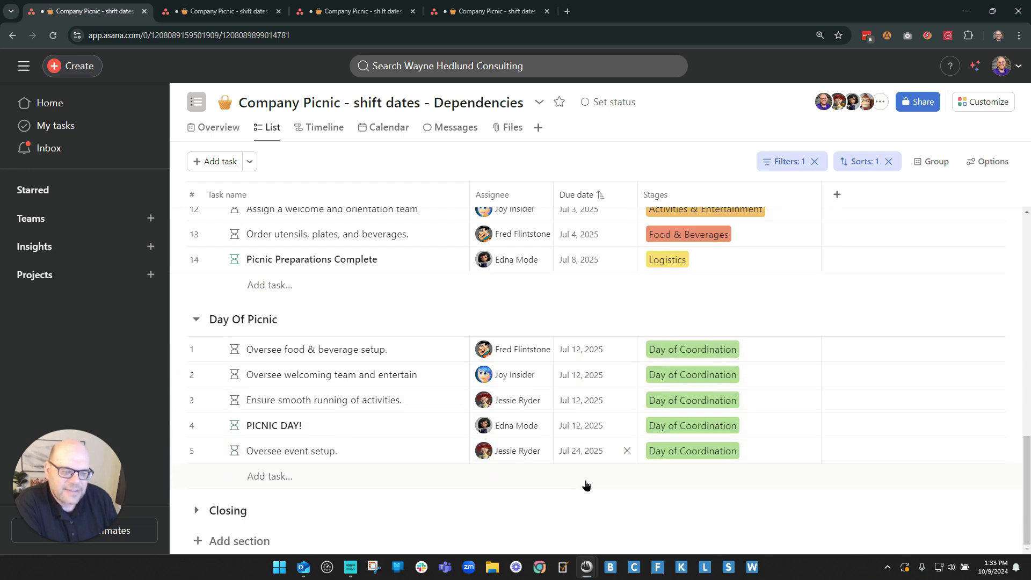
click(584, 461)
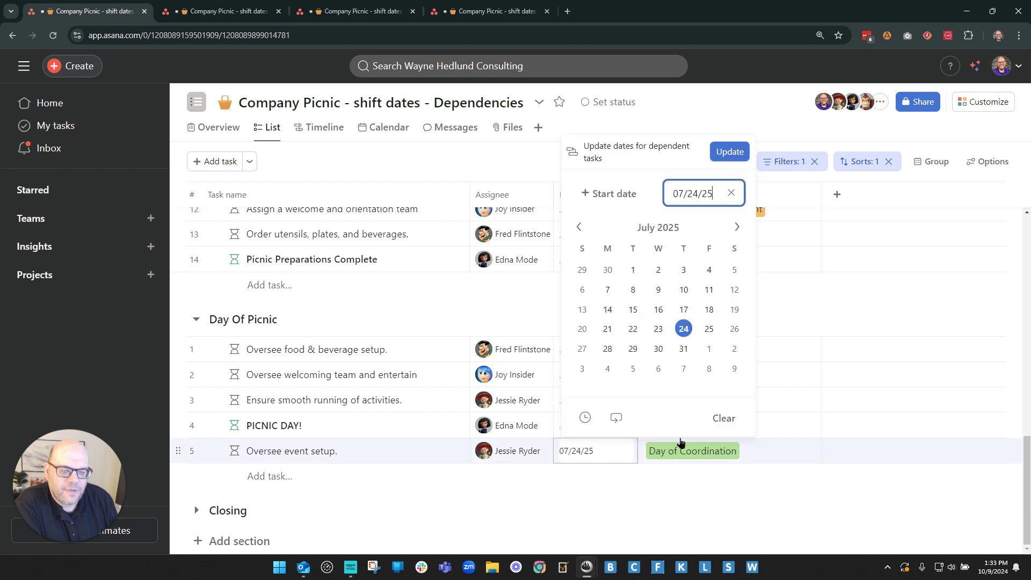
click(734, 289)
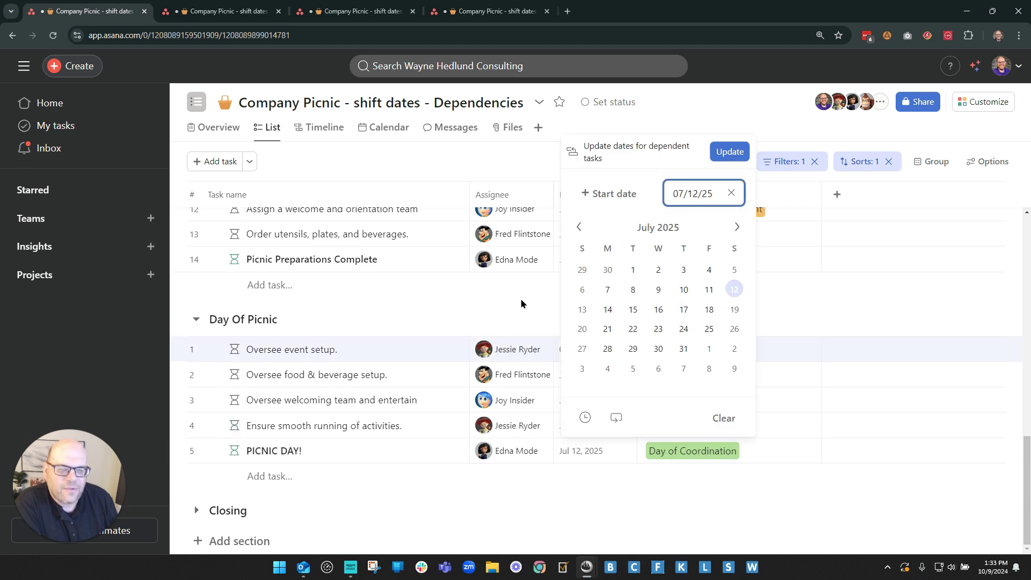
click(520, 299)
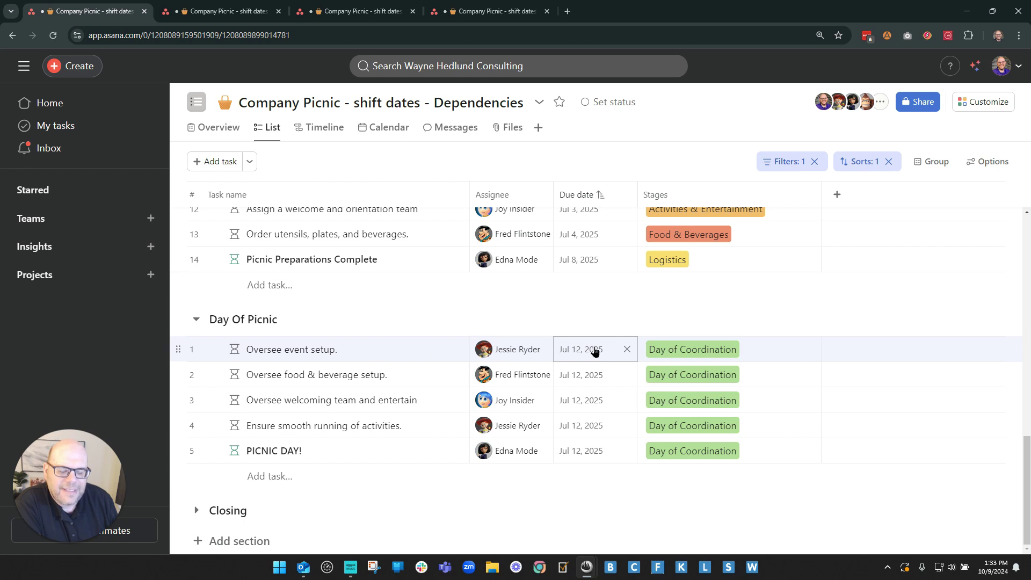
- Start updating dates for the dependent tasks of "Oversee event setup." from its due date
click(595, 350)
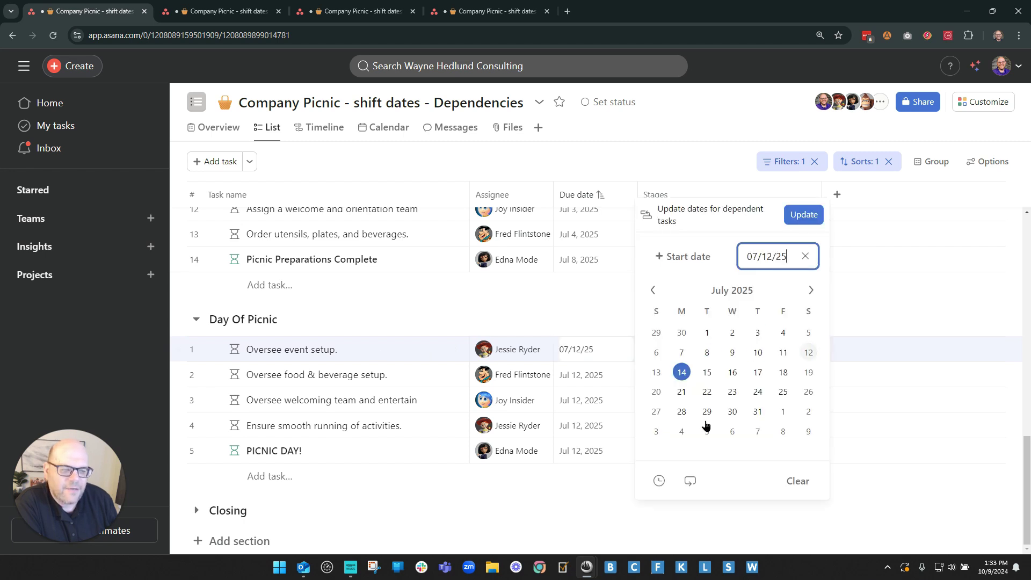
drag(676, 213, 729, 224)
click(721, 225)
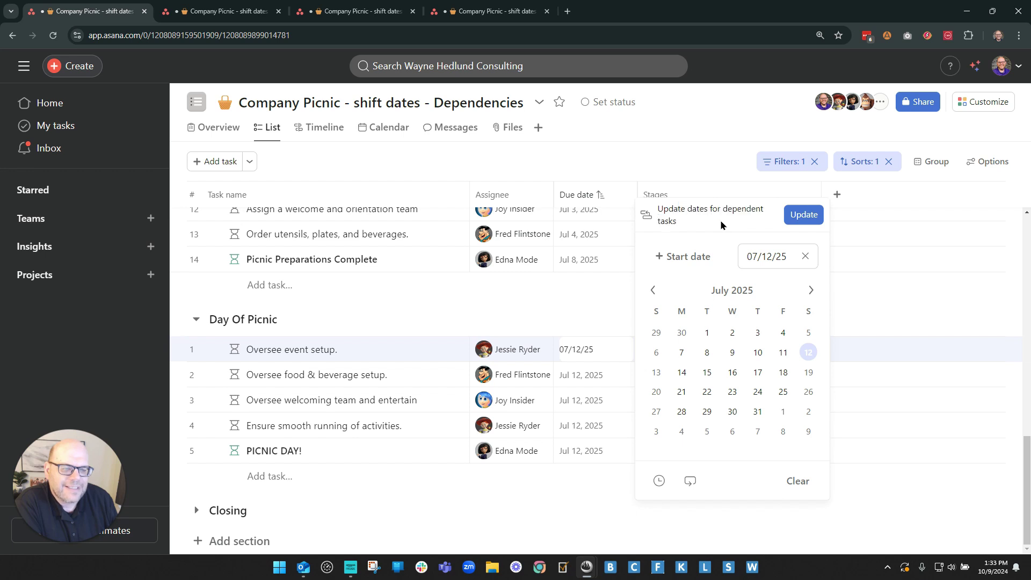
click(804, 215)
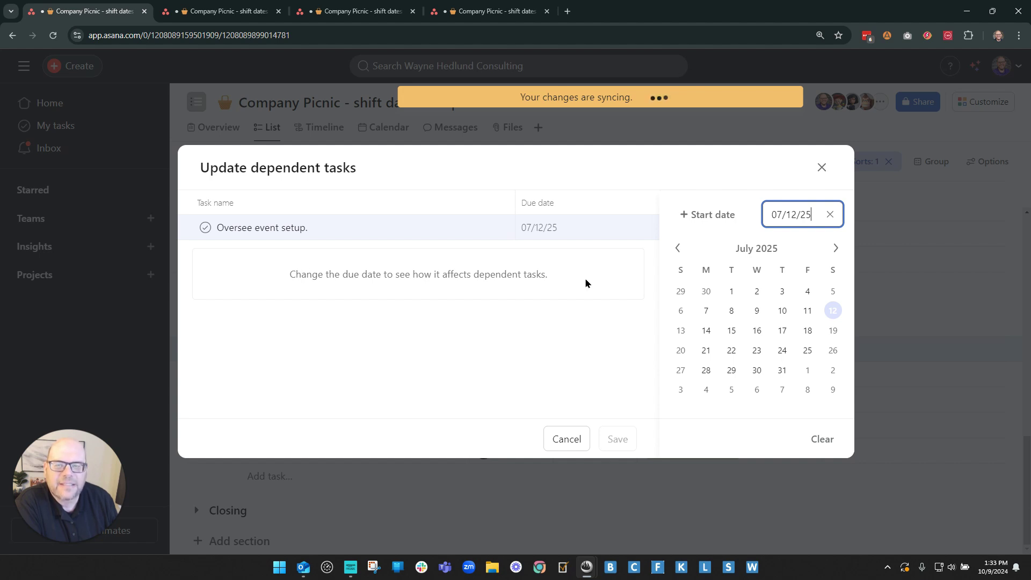
drag(559, 227, 527, 228)
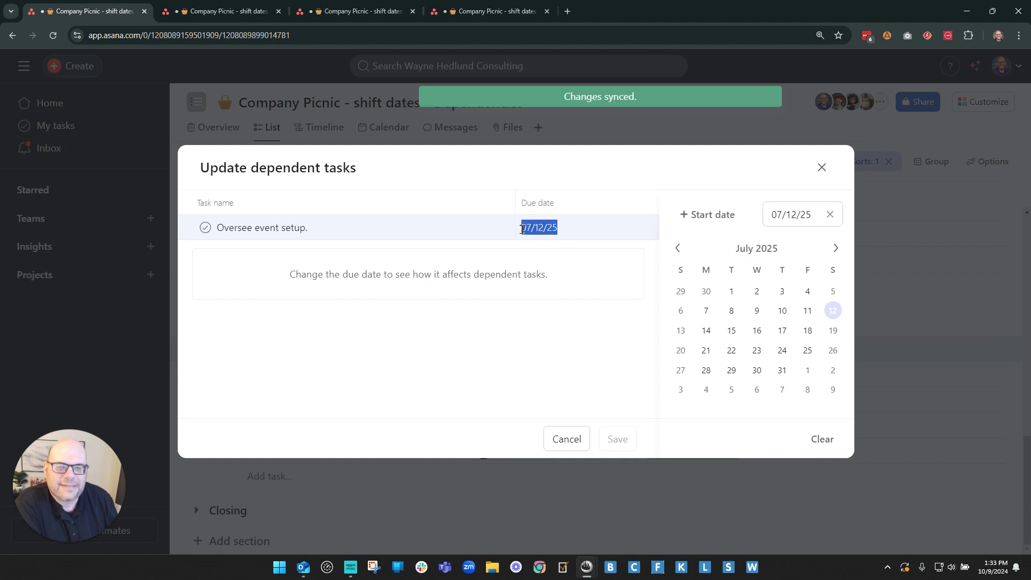
click(592, 210)
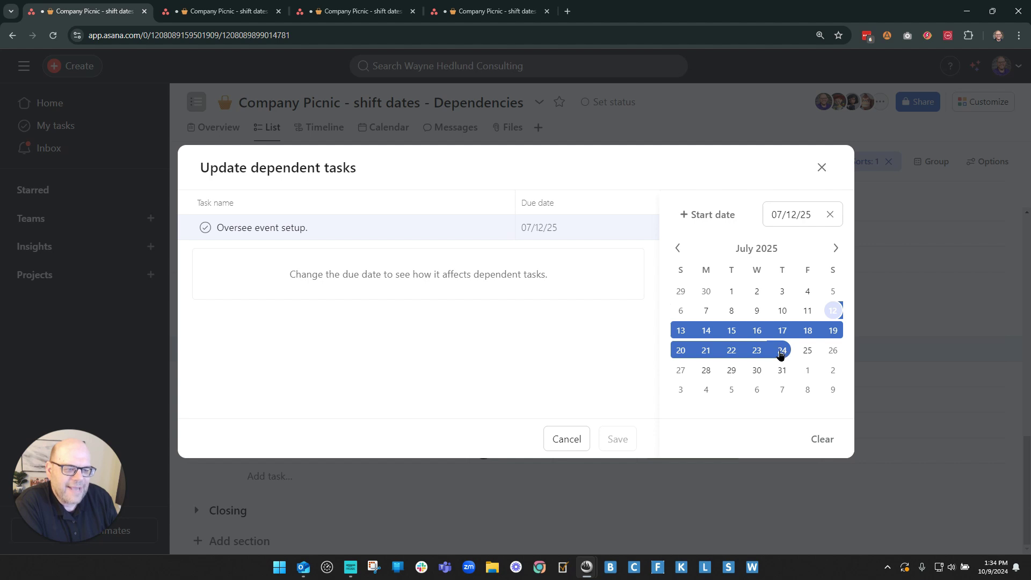
- Set both dates of "Oversee event setup." to 07/24/25, review the shifted dependent tasks, and save the update
click(782, 351)
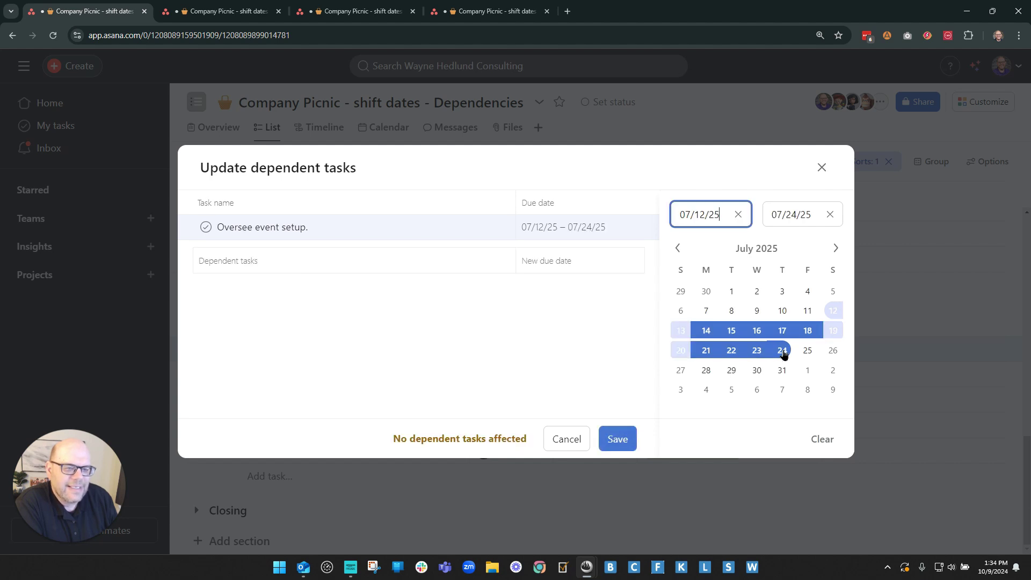
click(782, 352)
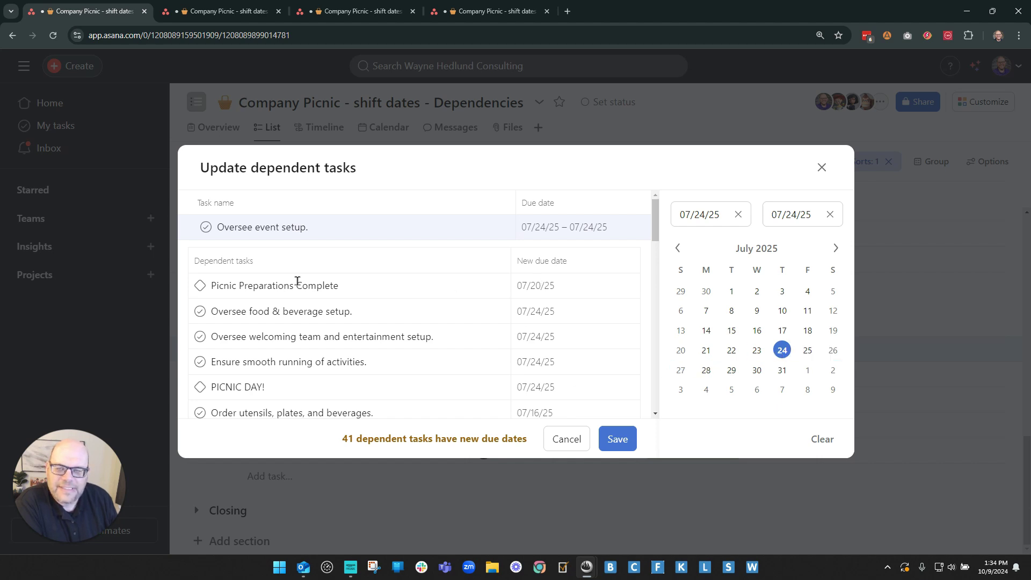
scroll(330, 289, down, 10)
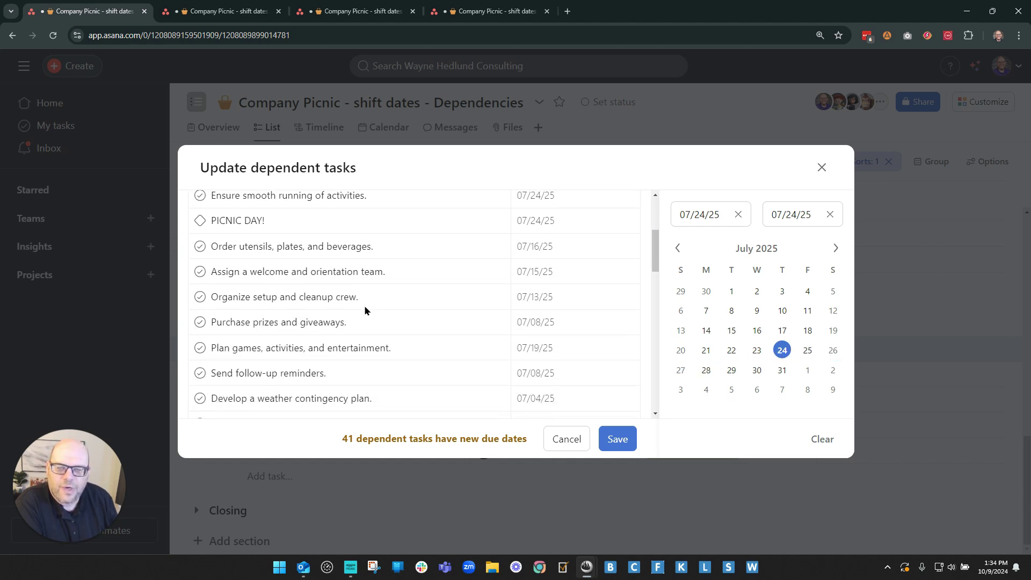
scroll(392, 329, down, 10)
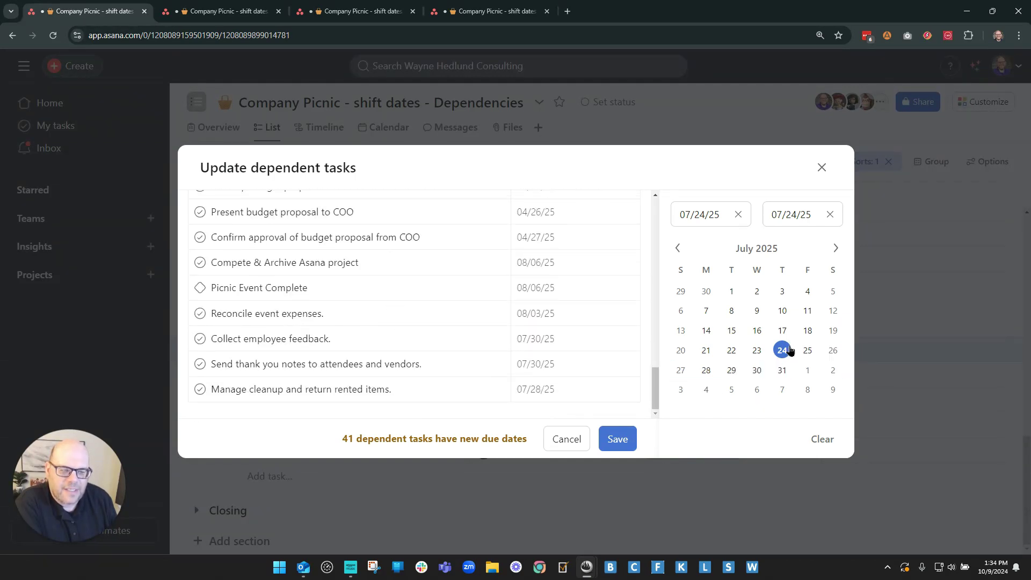
click(617, 439)
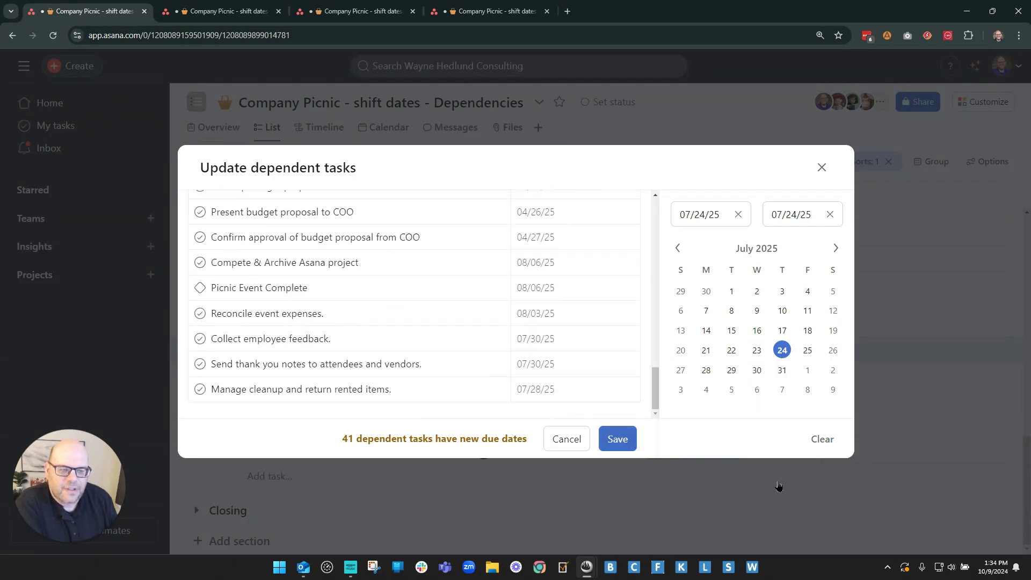
- Go to the start of the task list and check the dates of "Determine event budget." without changing them
scroll(592, 488, up, 15)
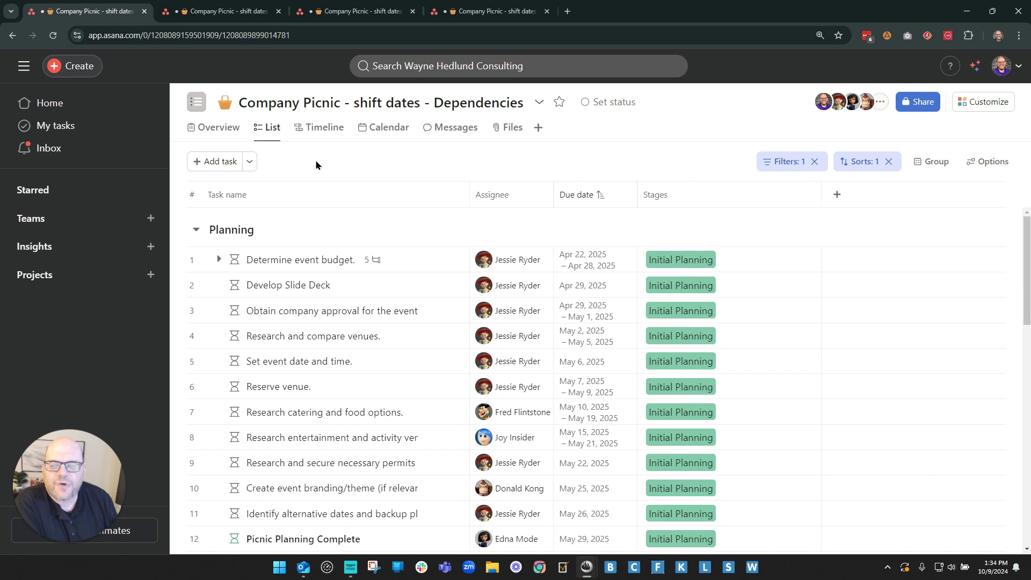
click(588, 263)
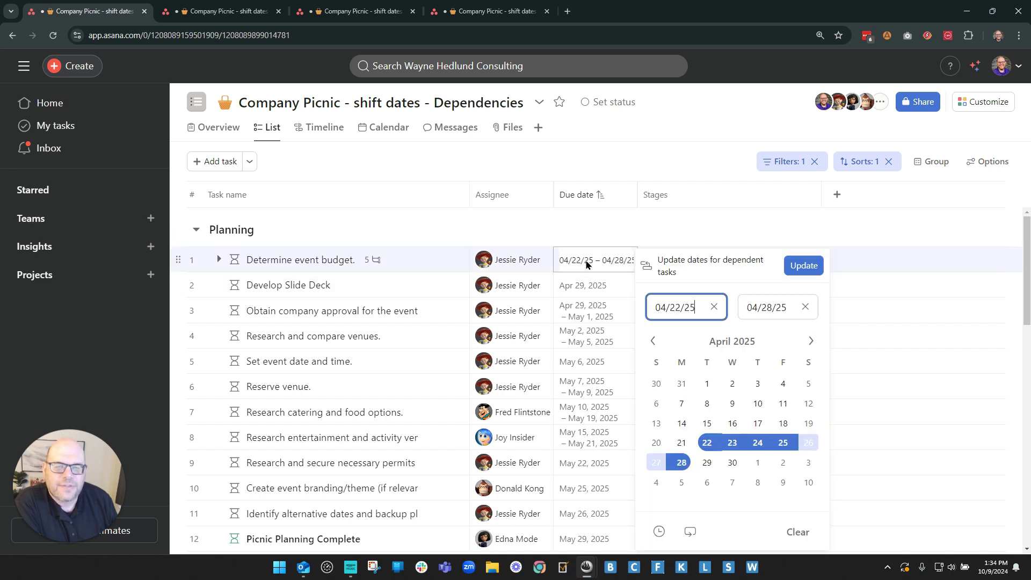
click(567, 168)
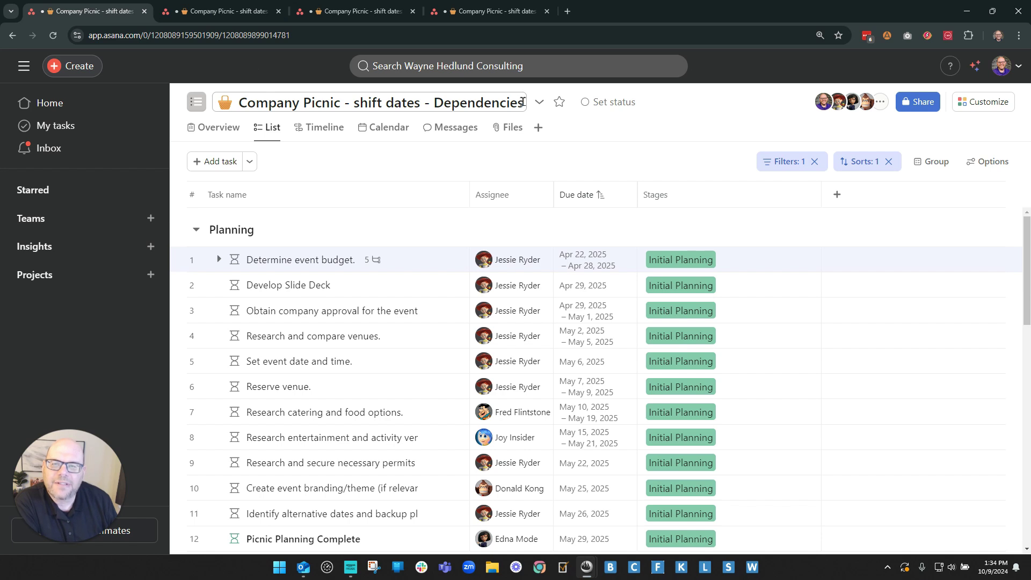
drag(522, 100, 230, 97)
click(353, 154)
- Switch to the Company Picnic - shift dates - Subtask Dependencies project and show the subtasks of "Determine event budget."
key(ctrl+Tab)
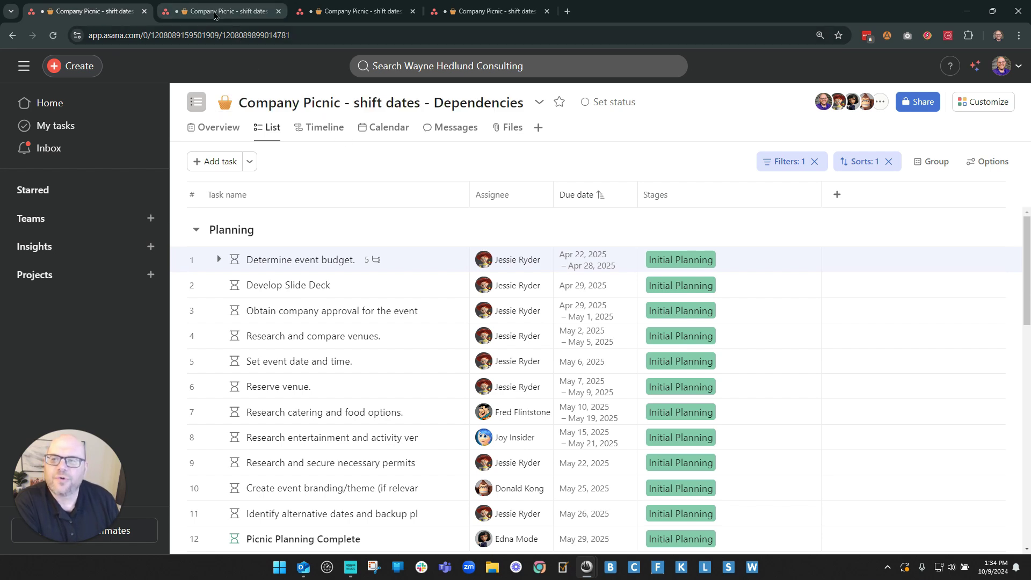
click(219, 310)
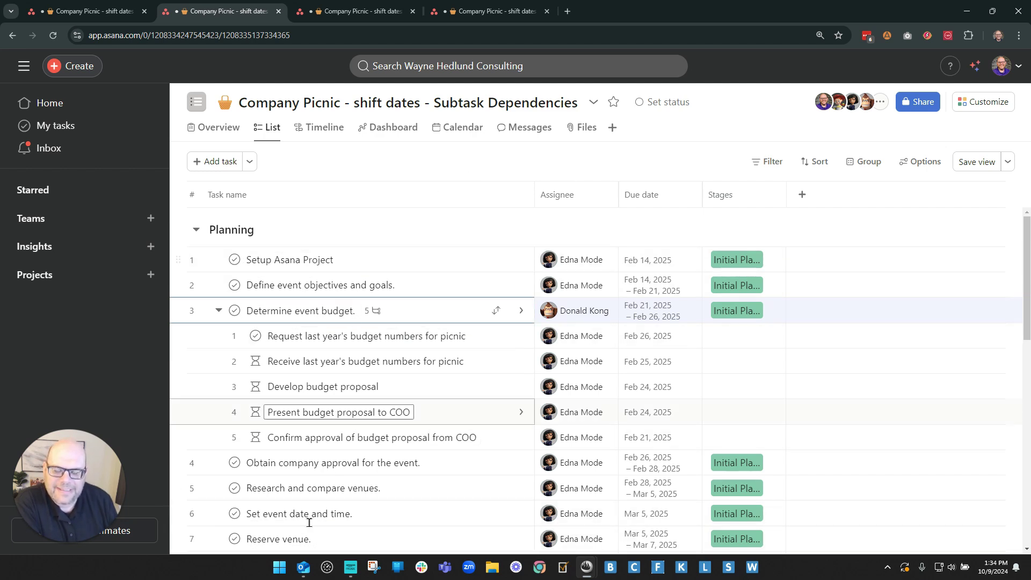
click(219, 310)
click(218, 311)
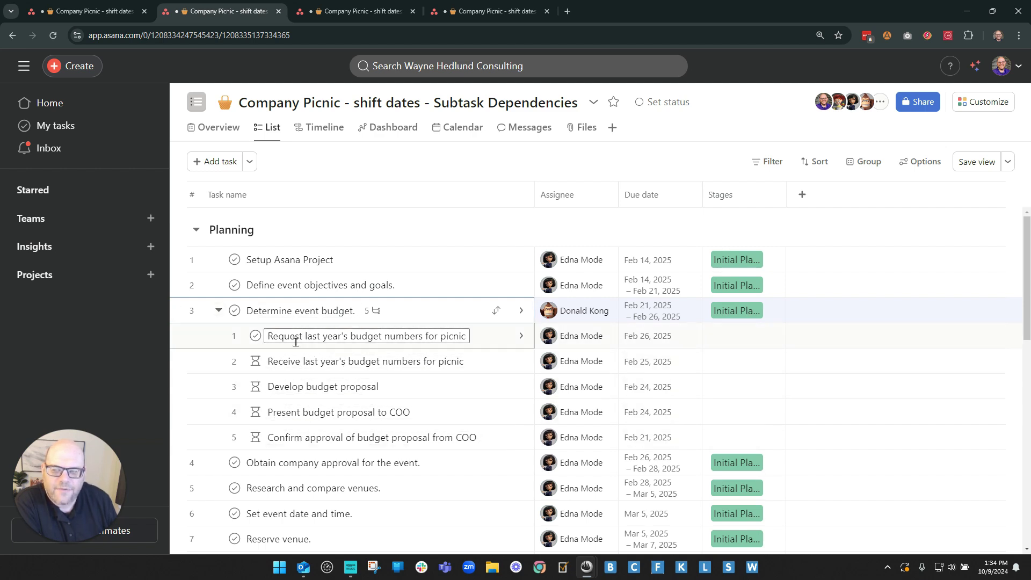
- Examine the dependencies of "Determine event budget." and of its subtask "Request last year's budget numbers for picnic"
click(410, 313)
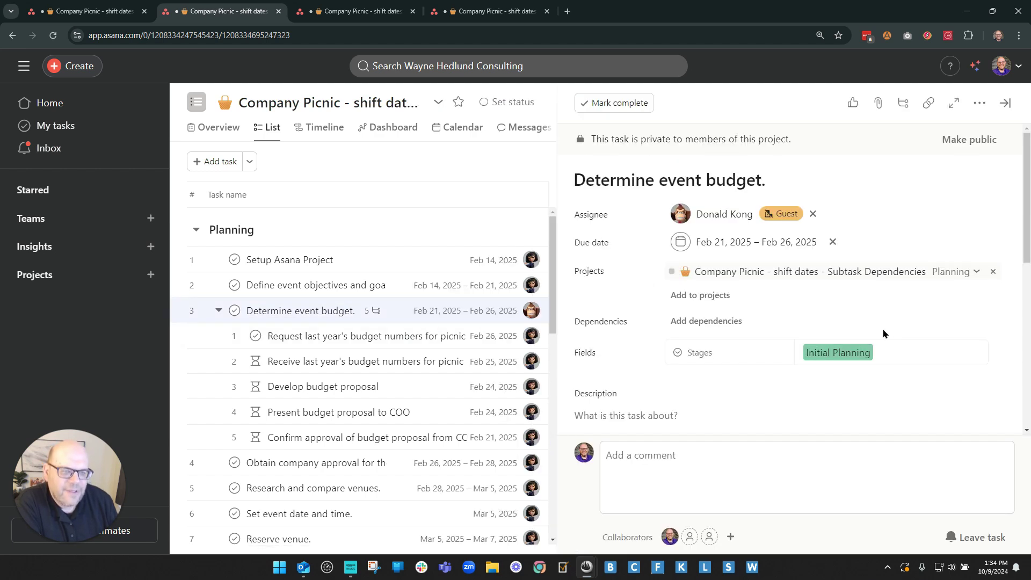
scroll(886, 338, down, 6)
scroll(886, 352, up, 6)
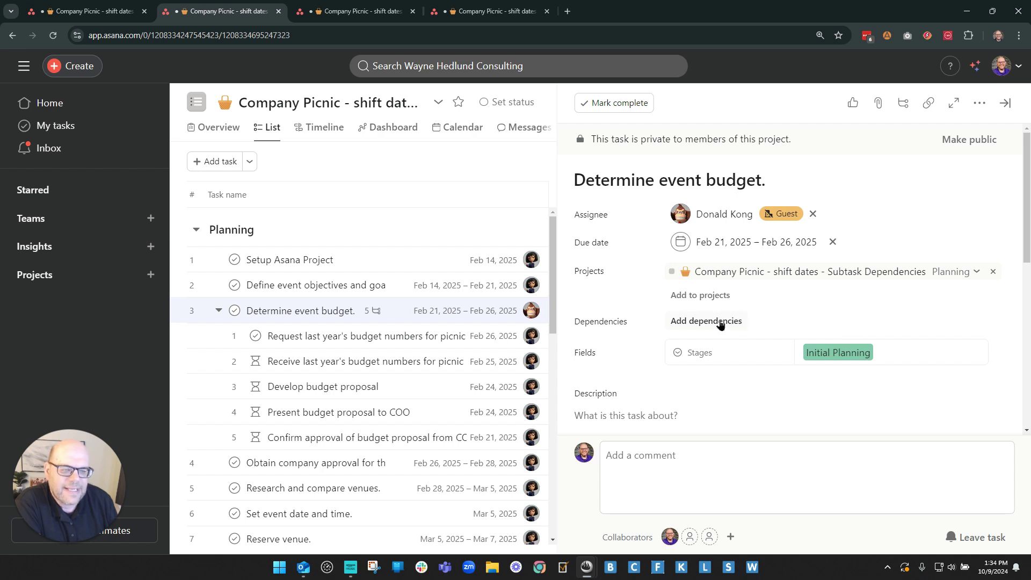
click(314, 338)
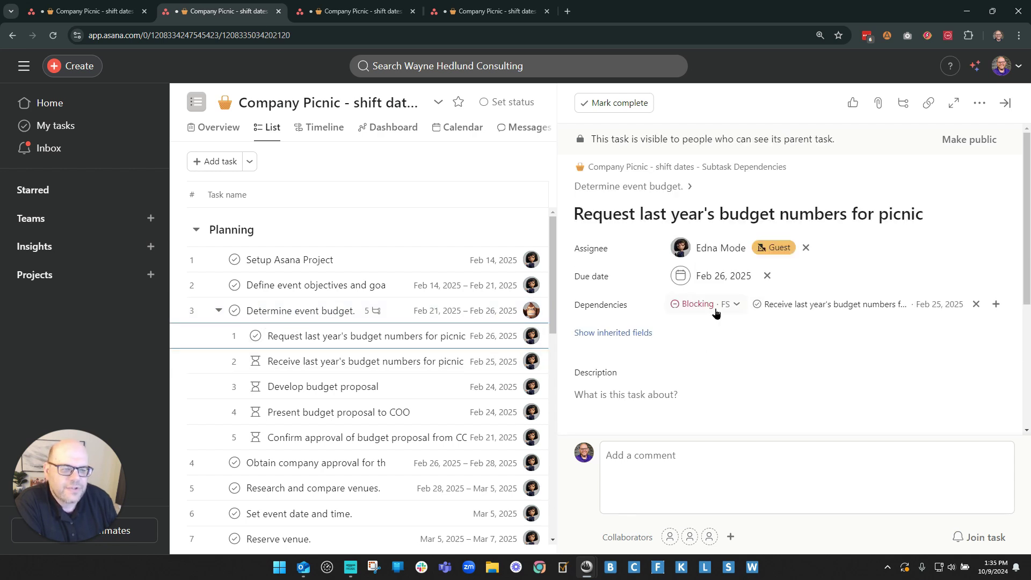
mouse_move(791, 310)
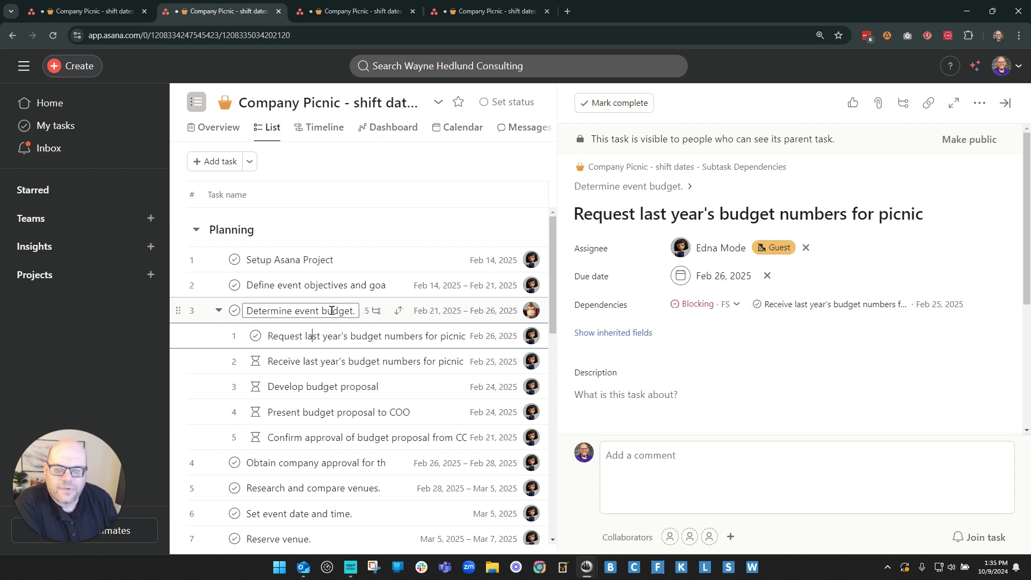
click(311, 438)
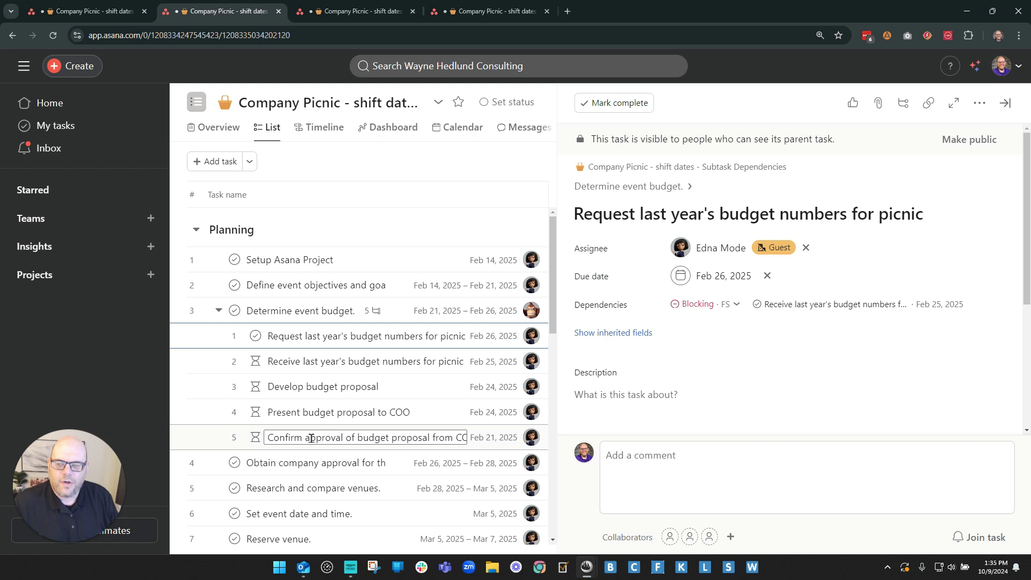
shift+click(313, 335)
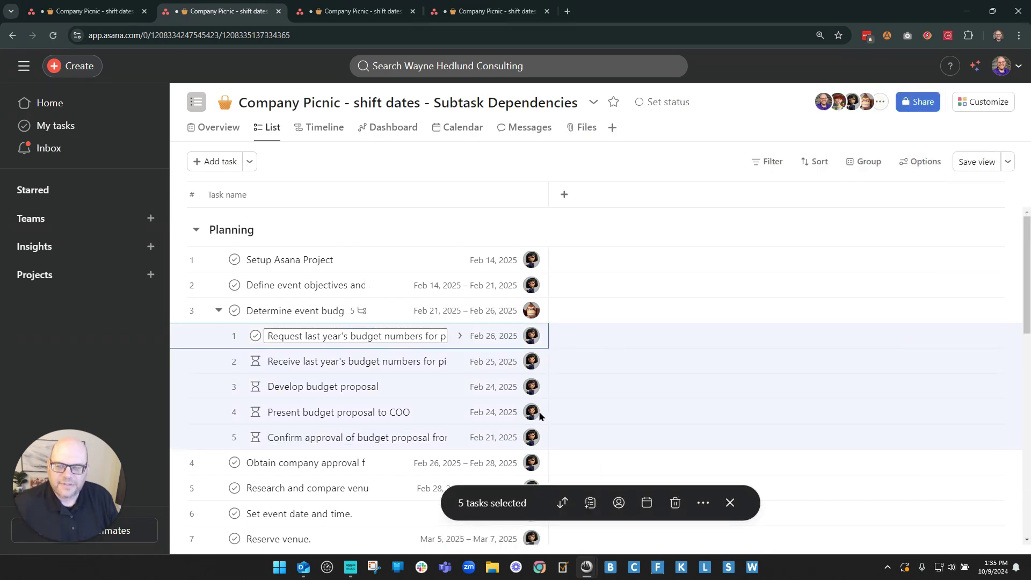
click(703, 503)
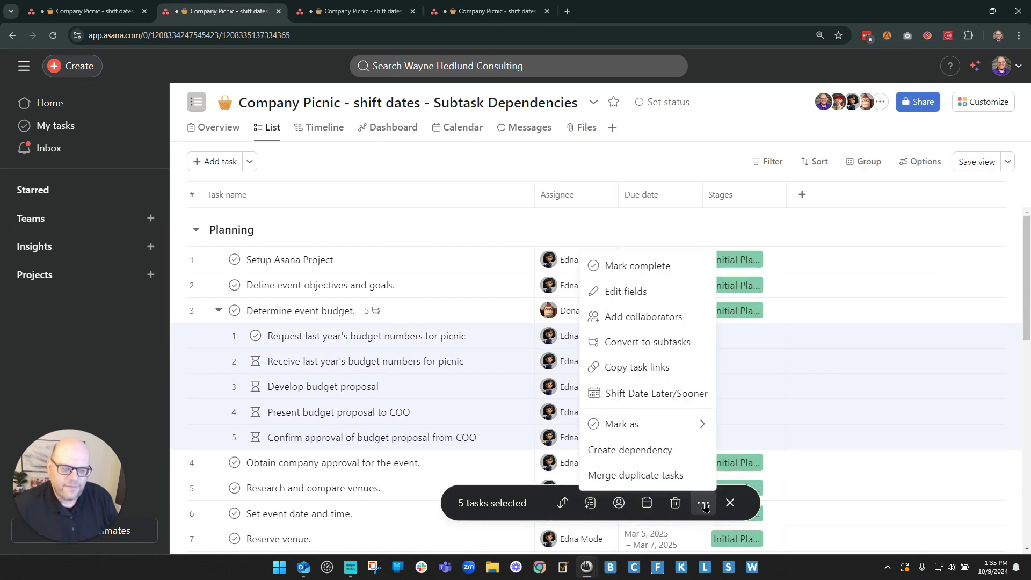
click(646, 451)
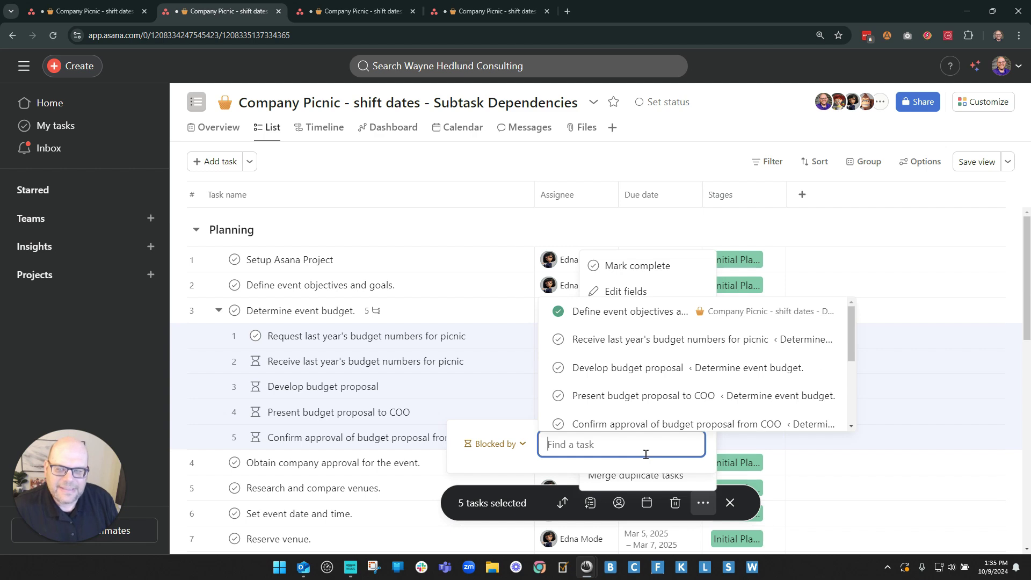
text(deter)
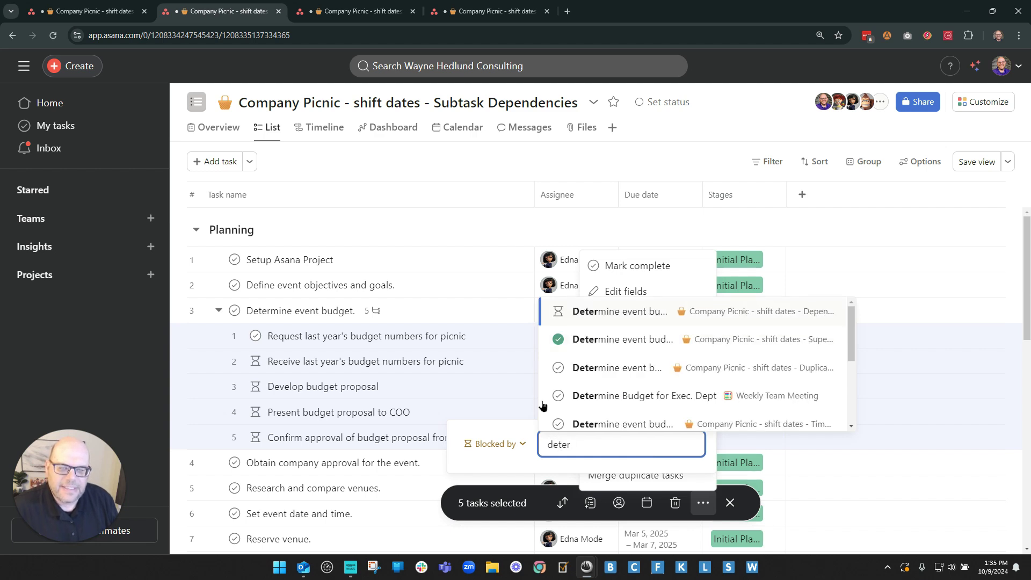
- Prefix the parent task's name with ">>" and start creating a dependency for its five selected subtasks
click(249, 312)
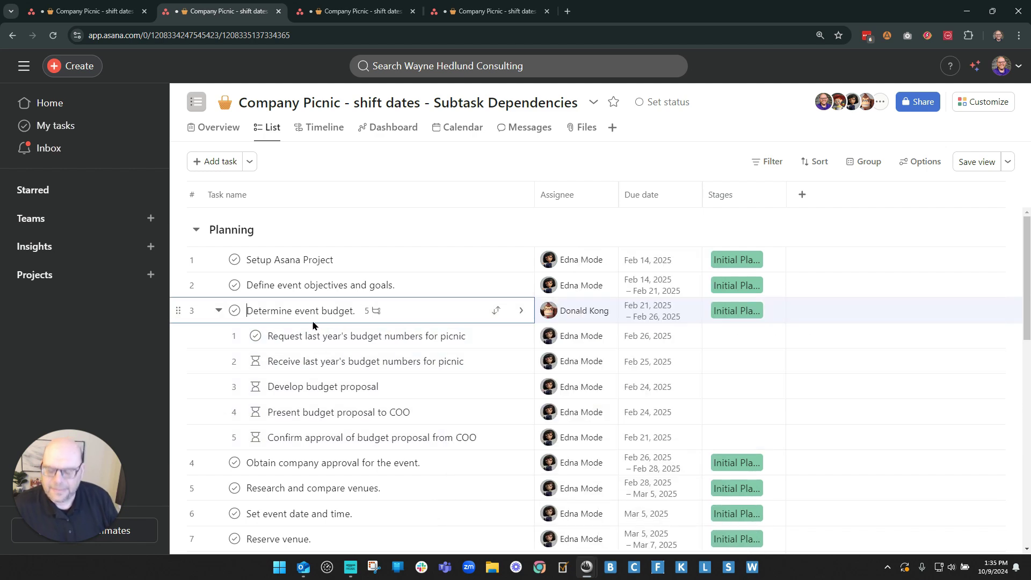
text(>>)
mouse_move(313, 328)
mouse_down()
mouse_move(320, 436)
mouse_move(403, 431)
mouse_up()
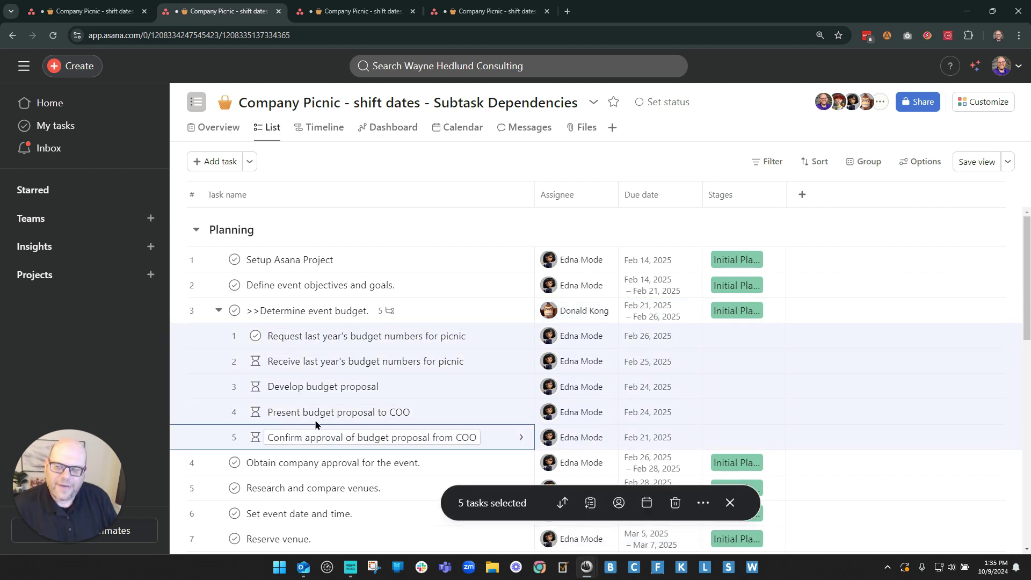
click(702, 503)
click(654, 456)
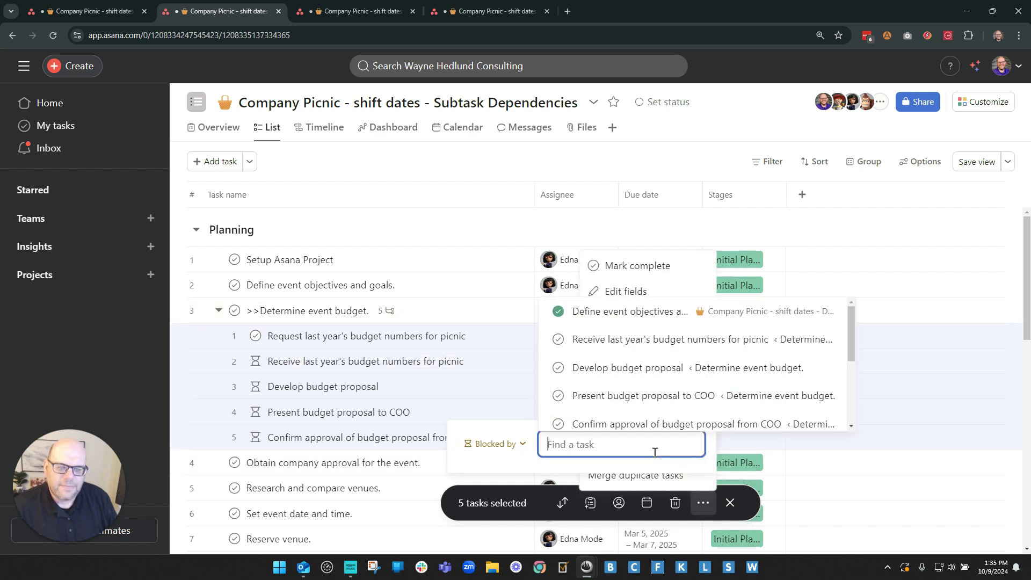
- Search for the task ">>Determine event budget" as the dependency target
text(deter)
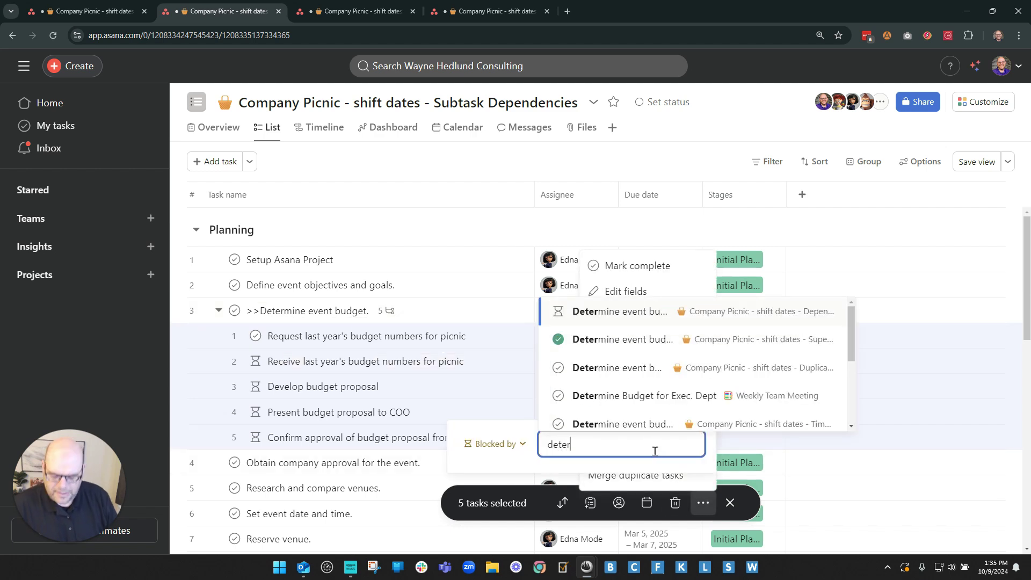
text(mine event)
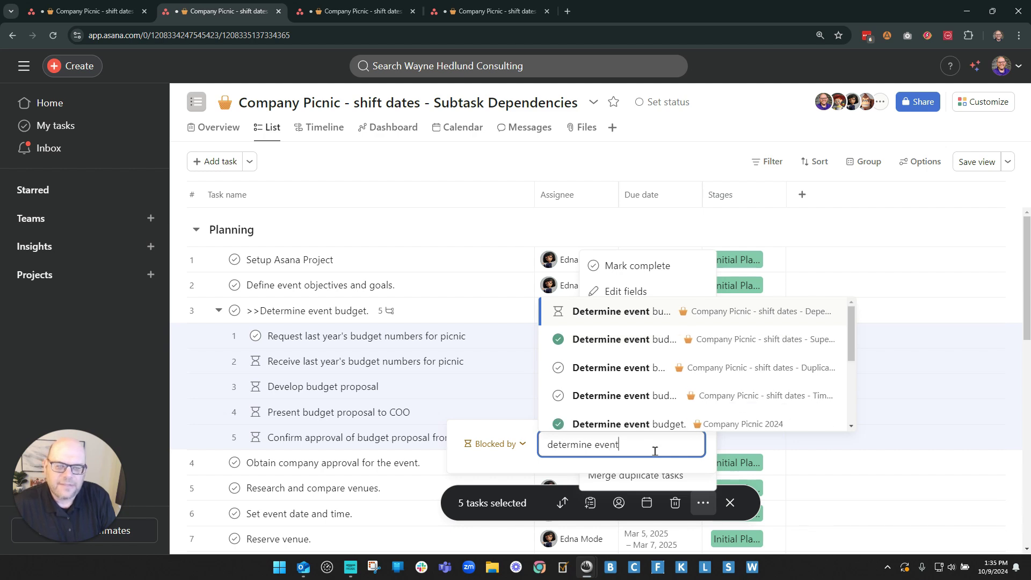
text( budget)
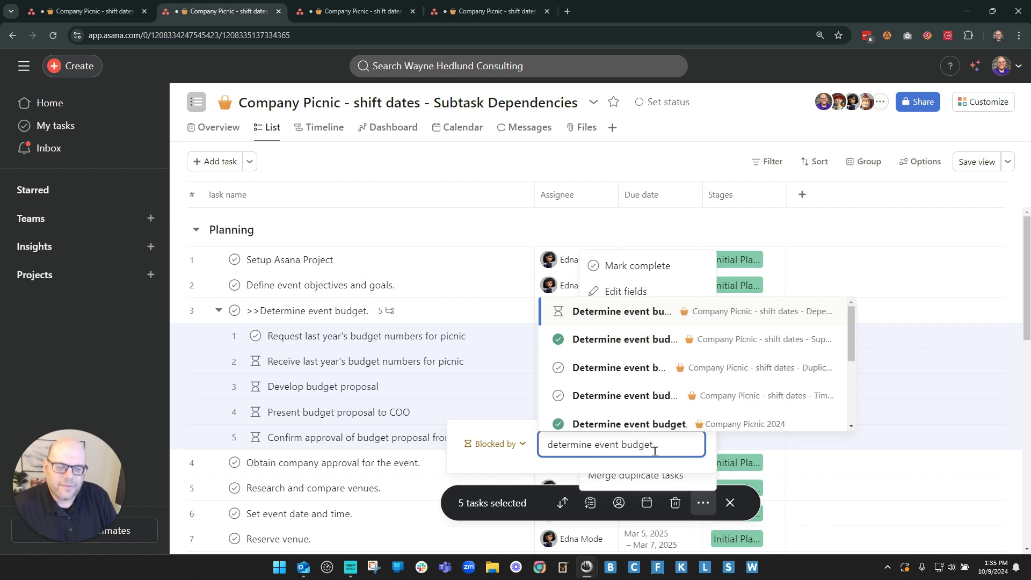
key(Home)
text(>>)
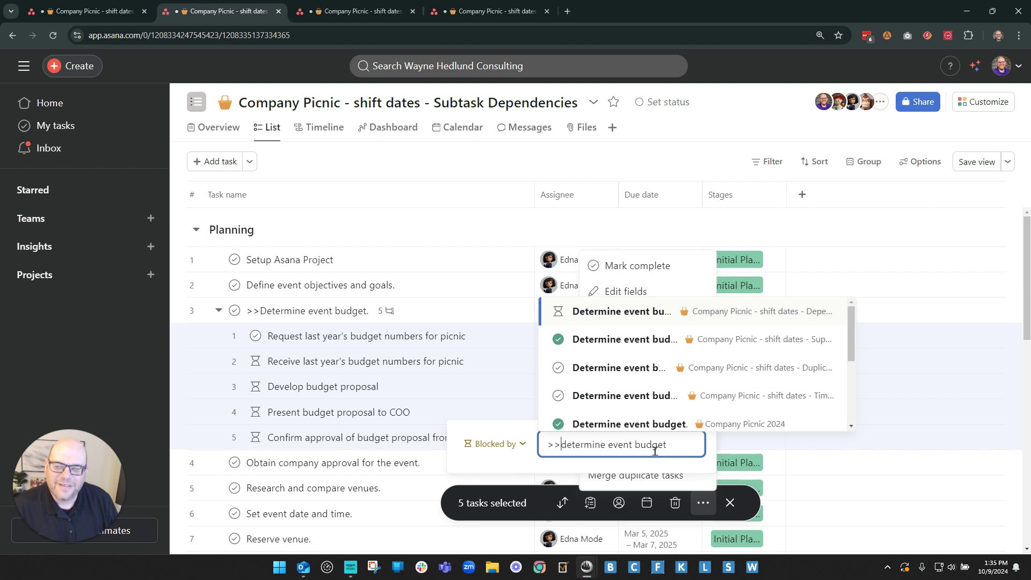
key(Delete)
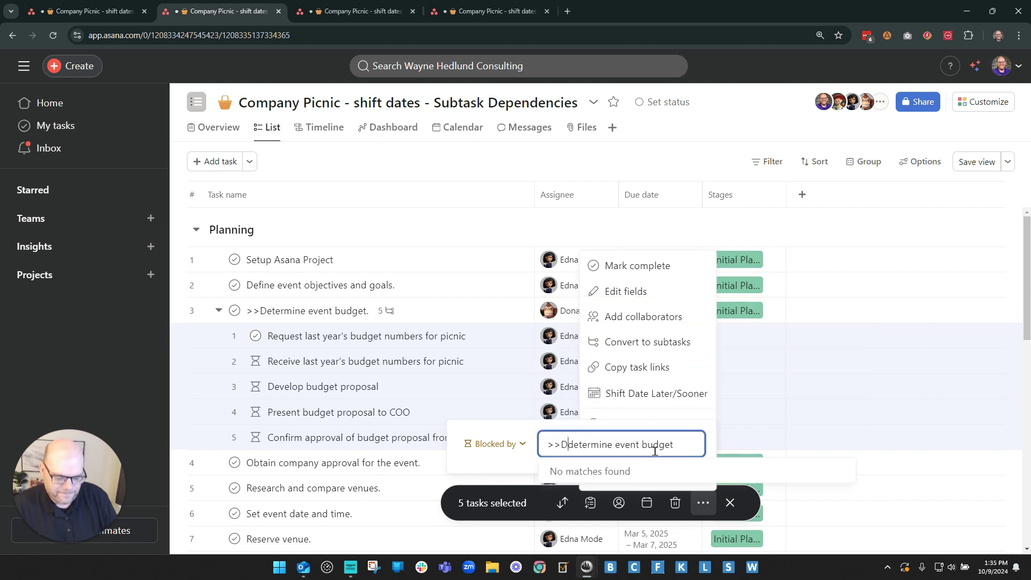
text(D)
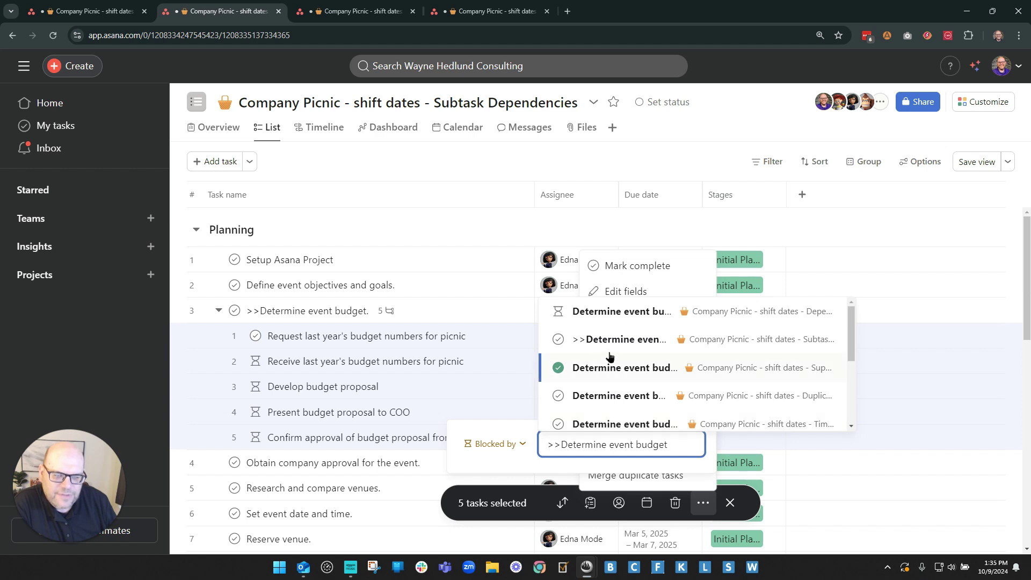
- Change the dependency type to Blocking and choose ">>Determine event budget." from the Subtask Dependencies project
click(522, 444)
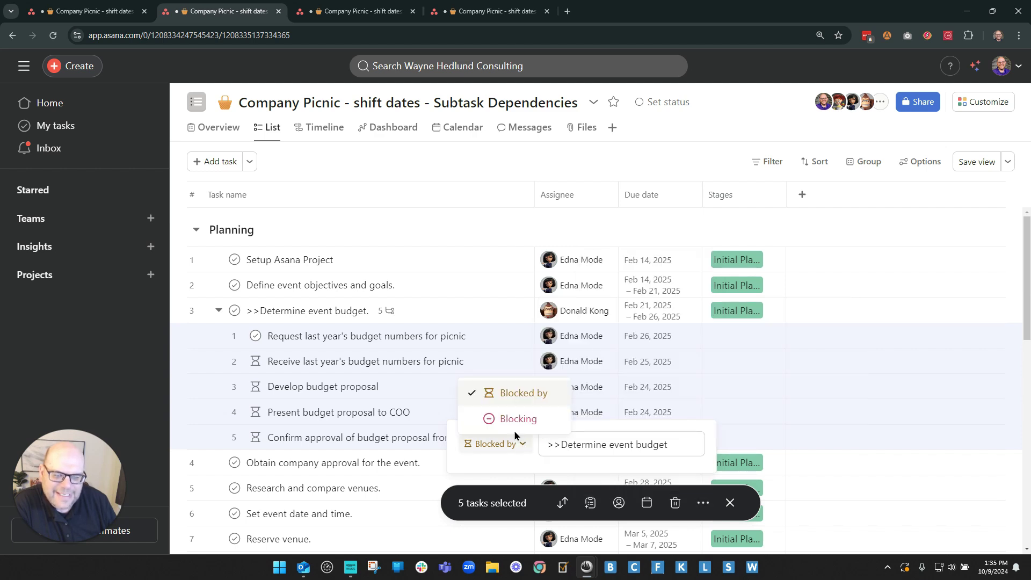
click(512, 421)
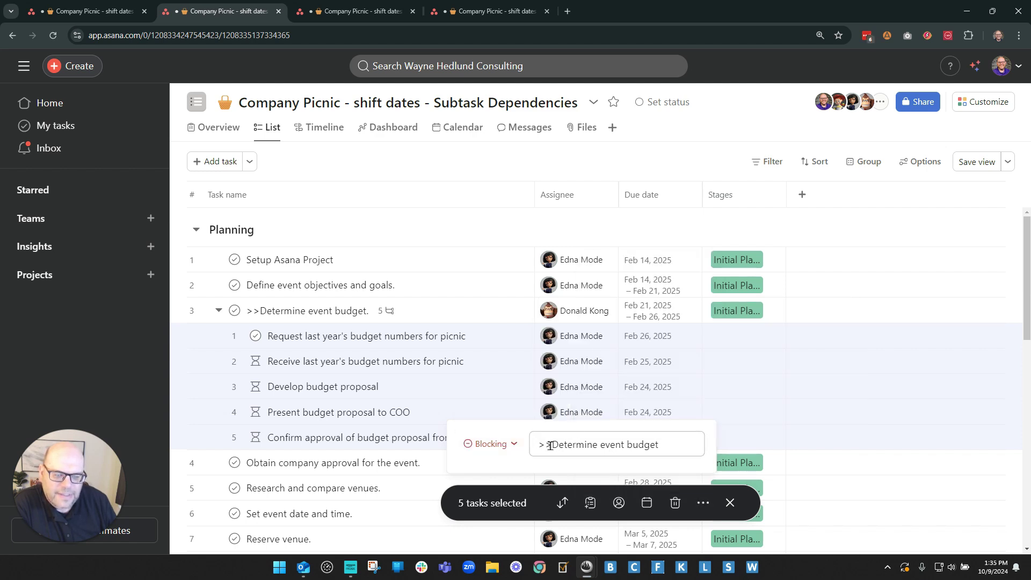
click(550, 446)
click(604, 348)
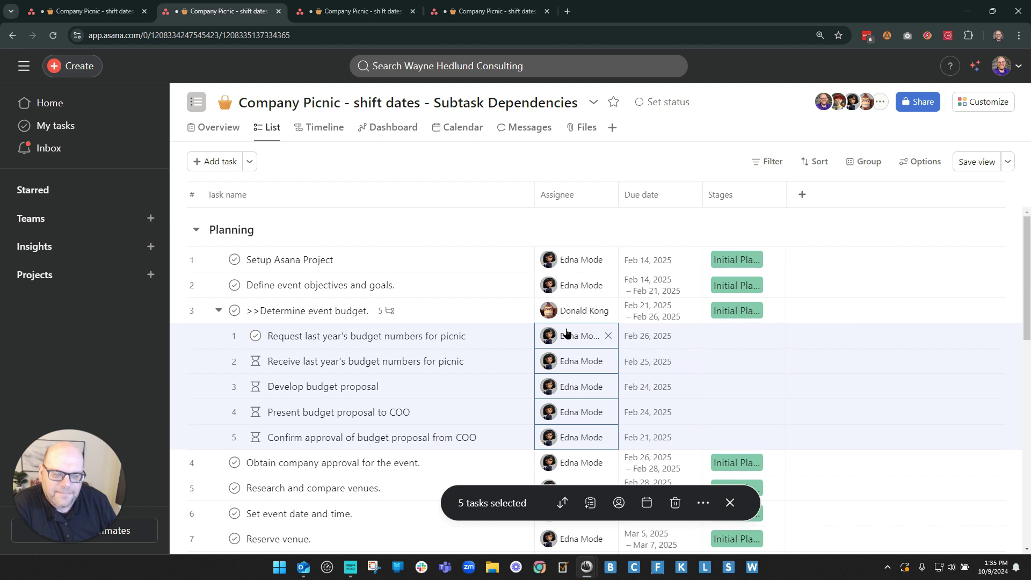
- Remove the ">>" prefix from the parent task so its name reads "Determine event budget."
click(260, 310)
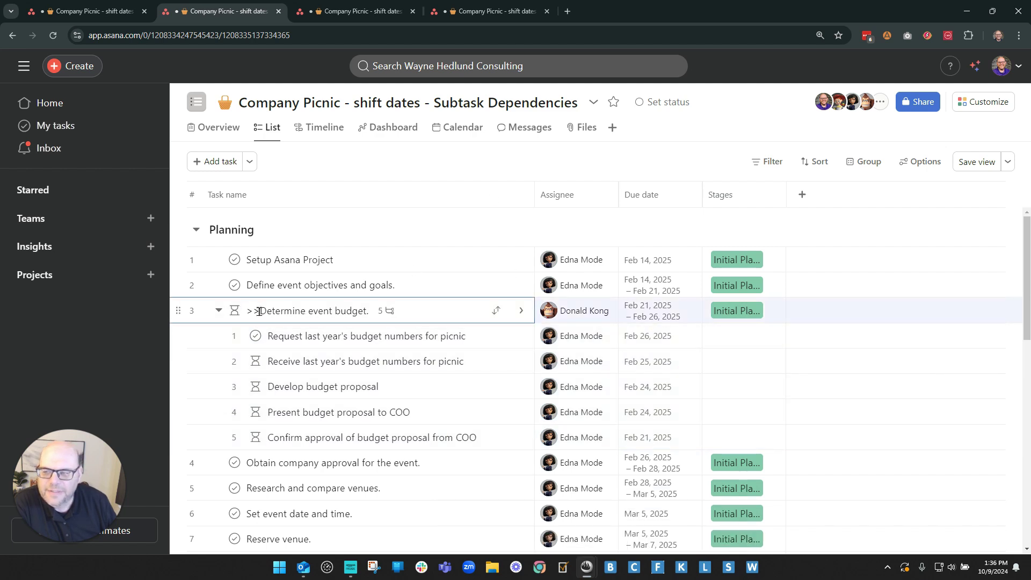
key(BackSpace)
key(BackSpace)
click(432, 163)
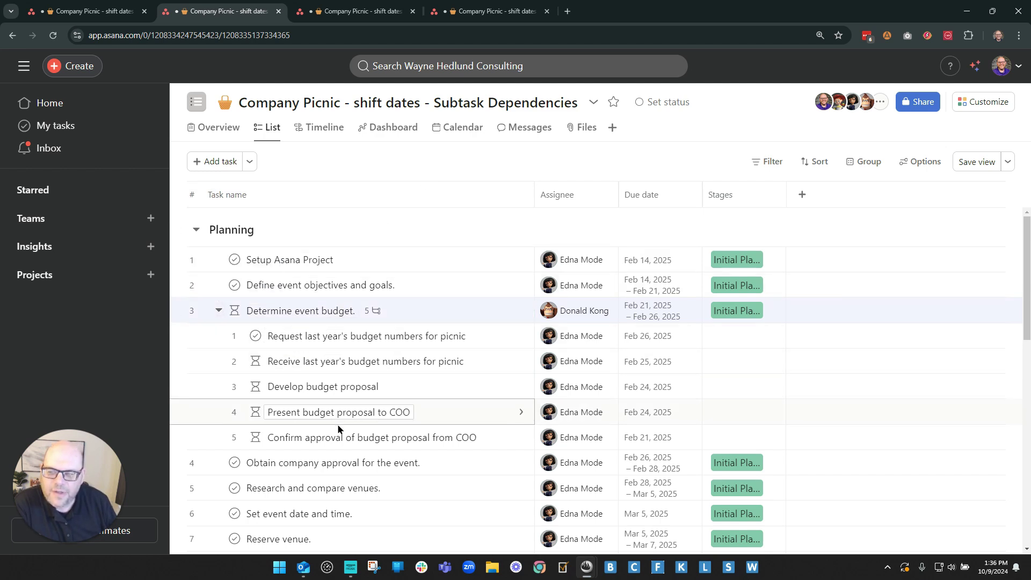
drag(325, 437, 317, 363)
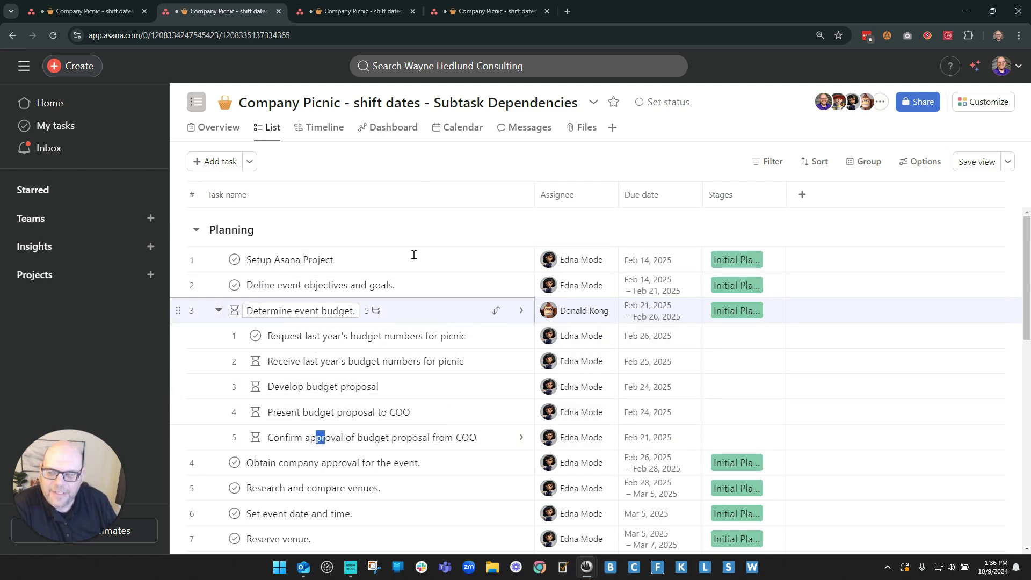
- Set the project's dependency date shifting to Maintain buffer from the timeline view options and save the change
click(440, 157)
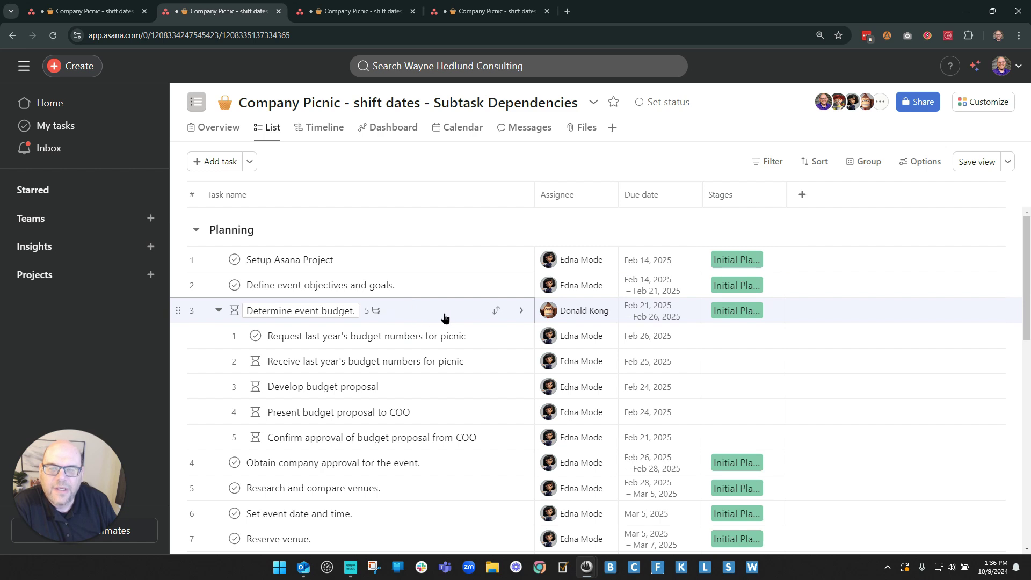
click(322, 128)
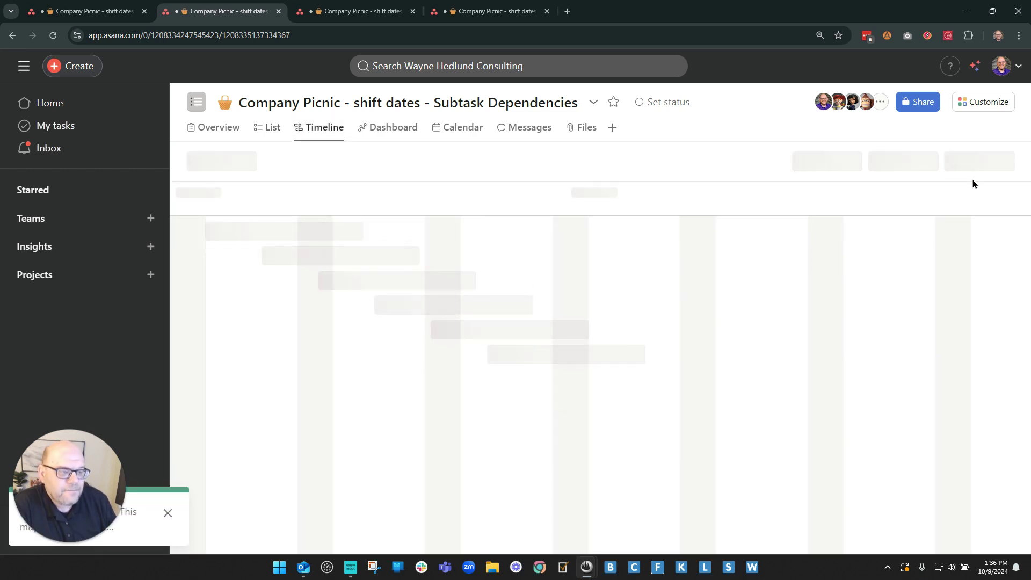
click(167, 513)
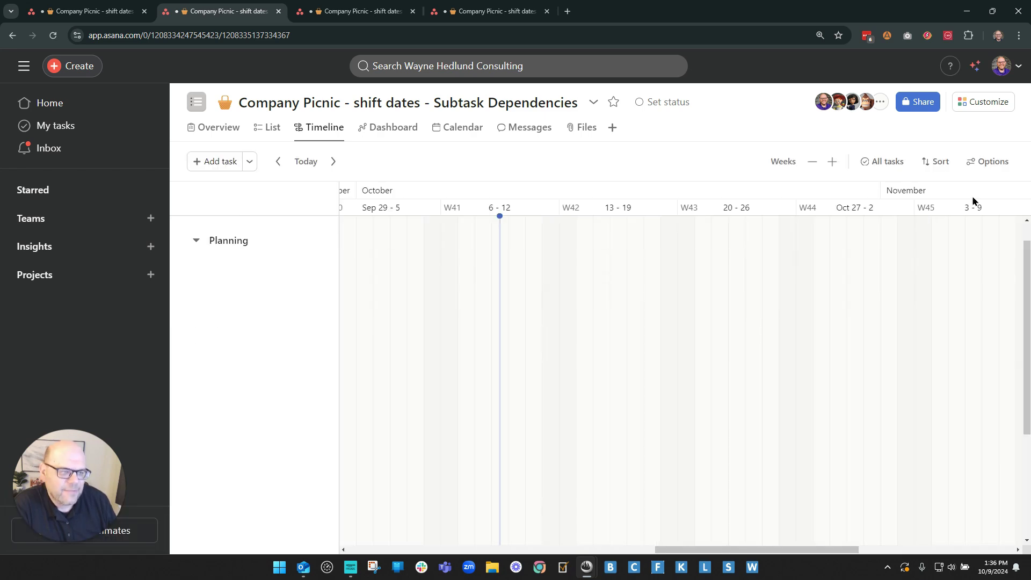
click(981, 161)
click(794, 354)
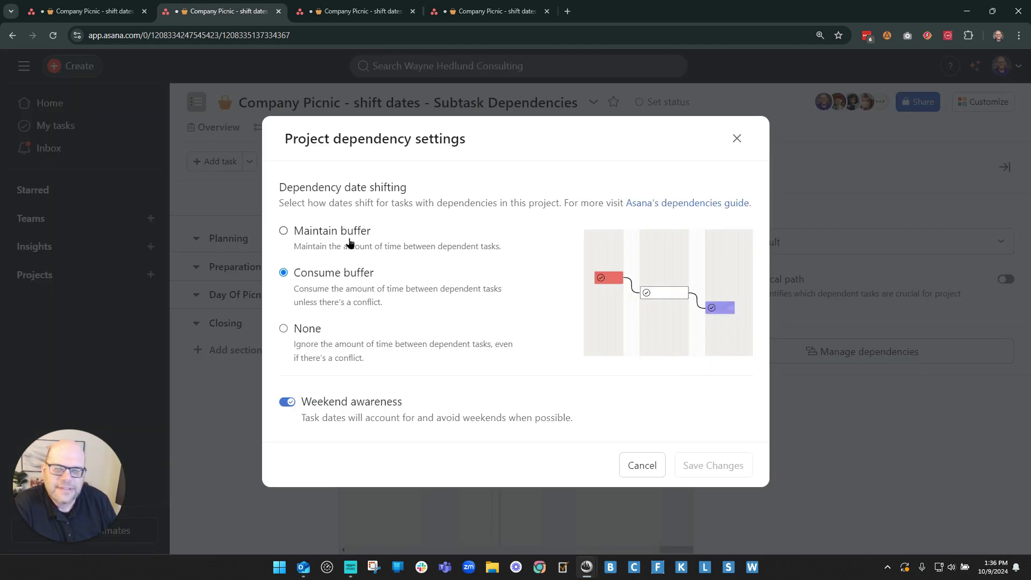
click(301, 236)
click(723, 465)
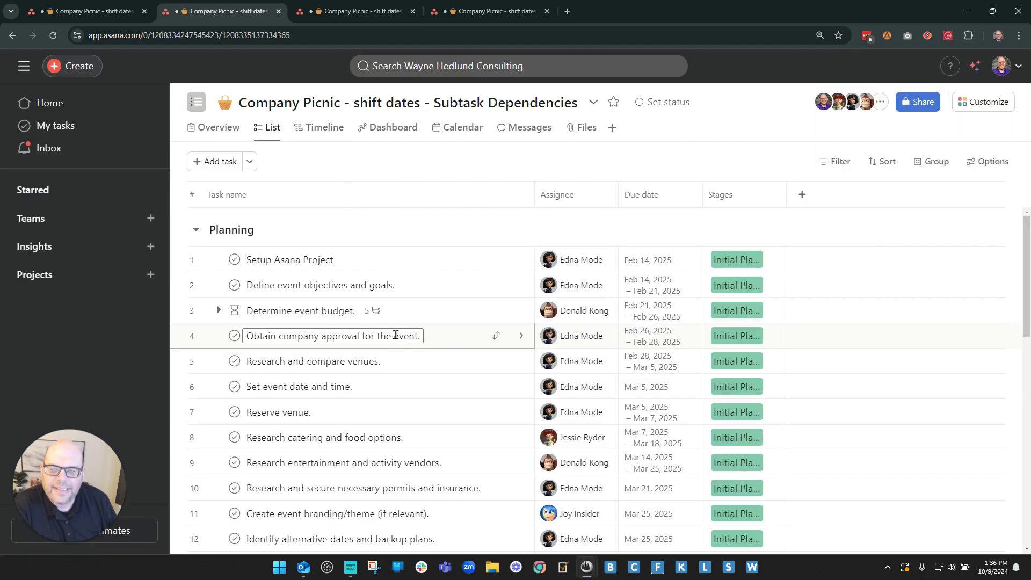
- Expand the subtasks of "Determine event budget." in the task list and open its date range for editing
click(219, 311)
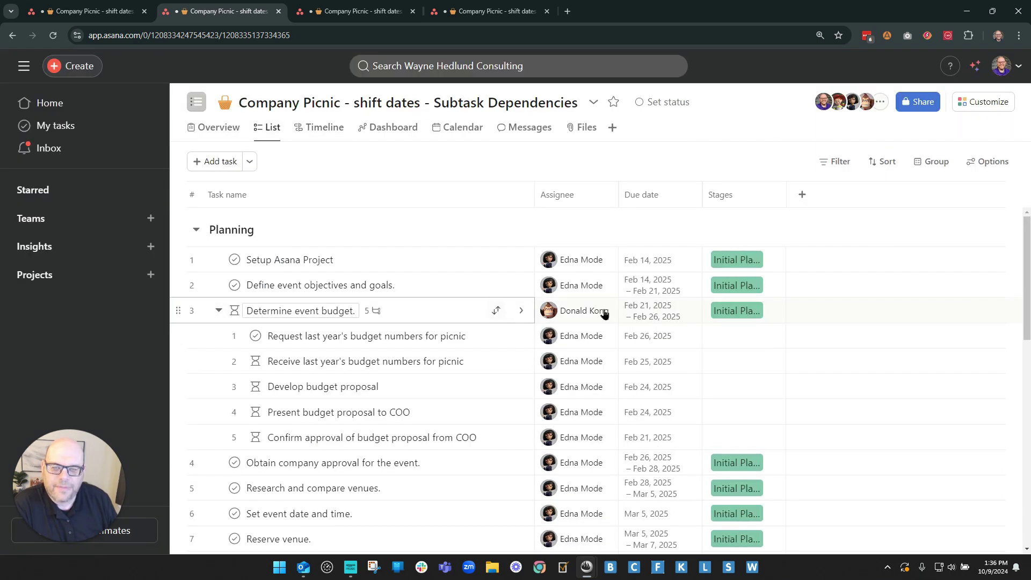
click(658, 314)
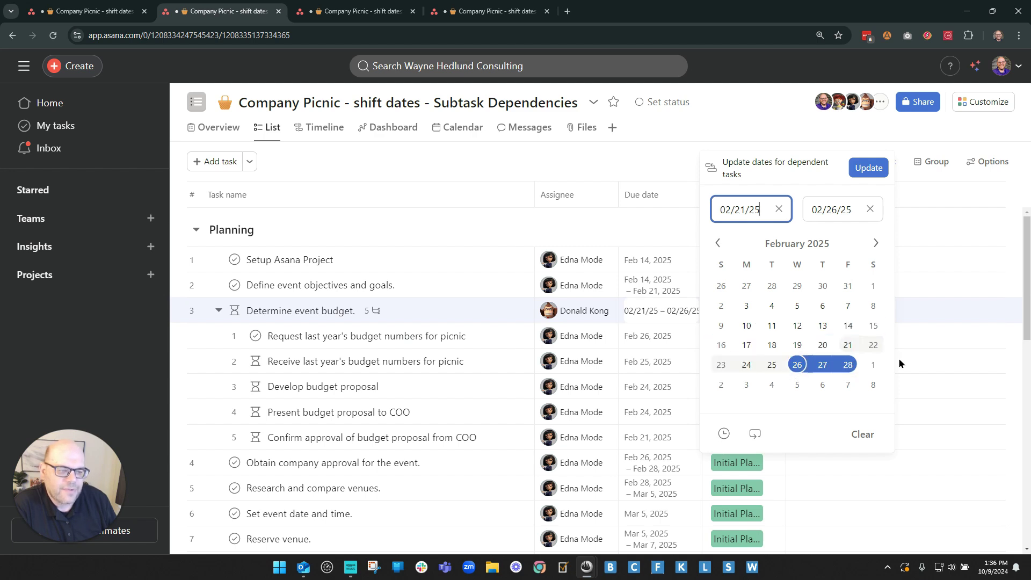
click(849, 365)
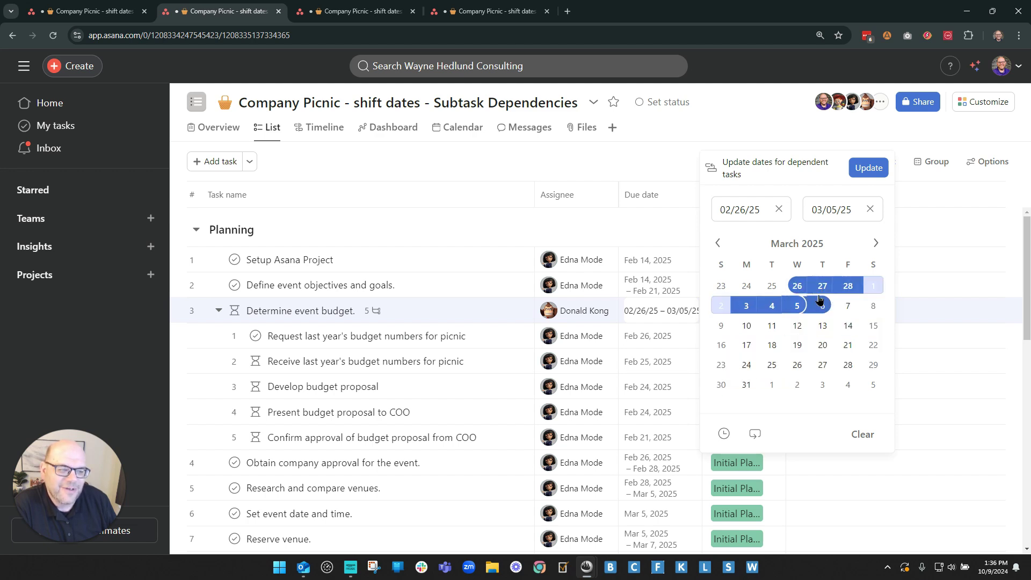
click(717, 243)
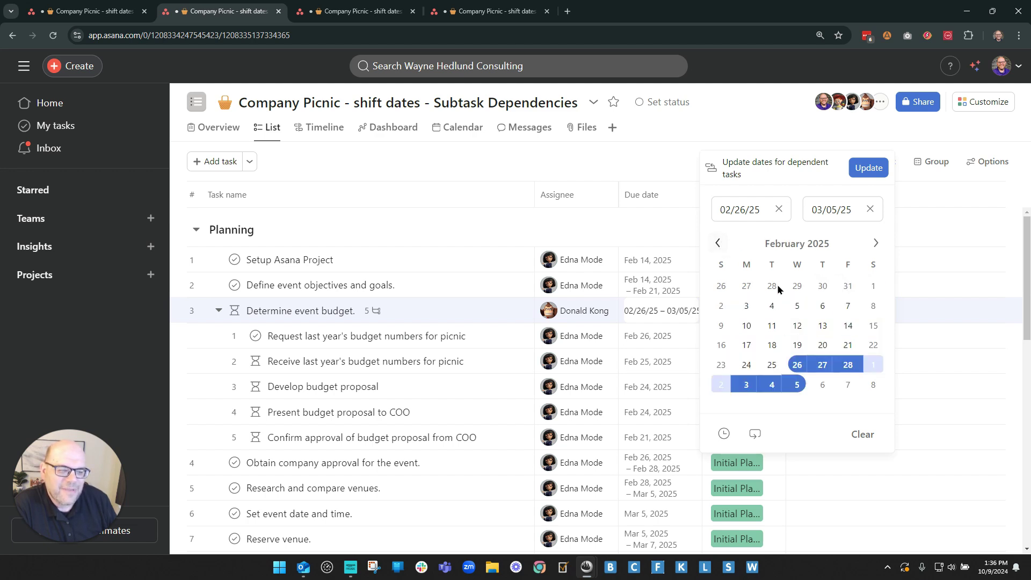
click(847, 346)
click(797, 365)
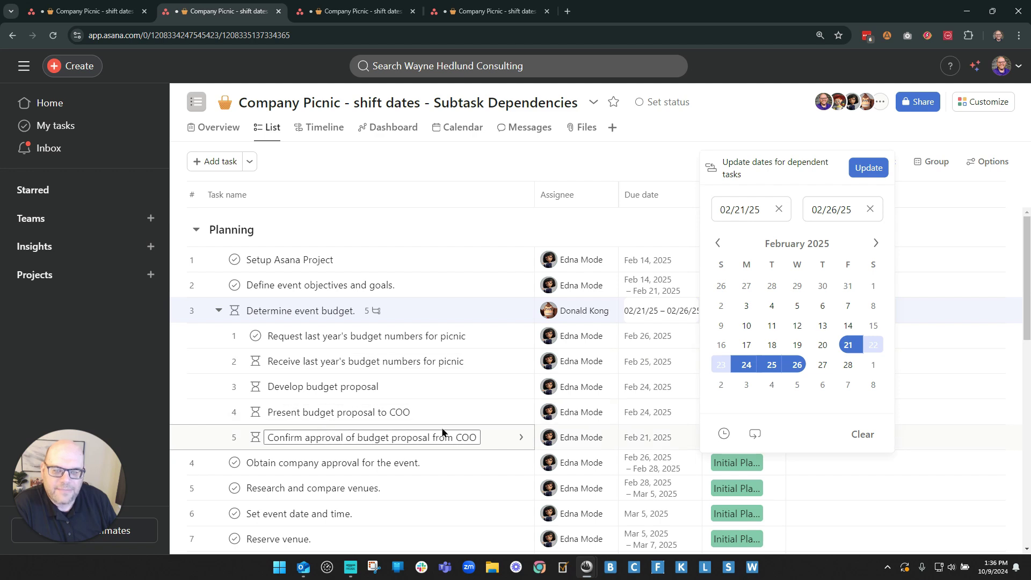
- Update "Determine event budget." to February 27 – March 5, 2025 together with its dependent tasks, and collapse its subtasks
click(869, 168)
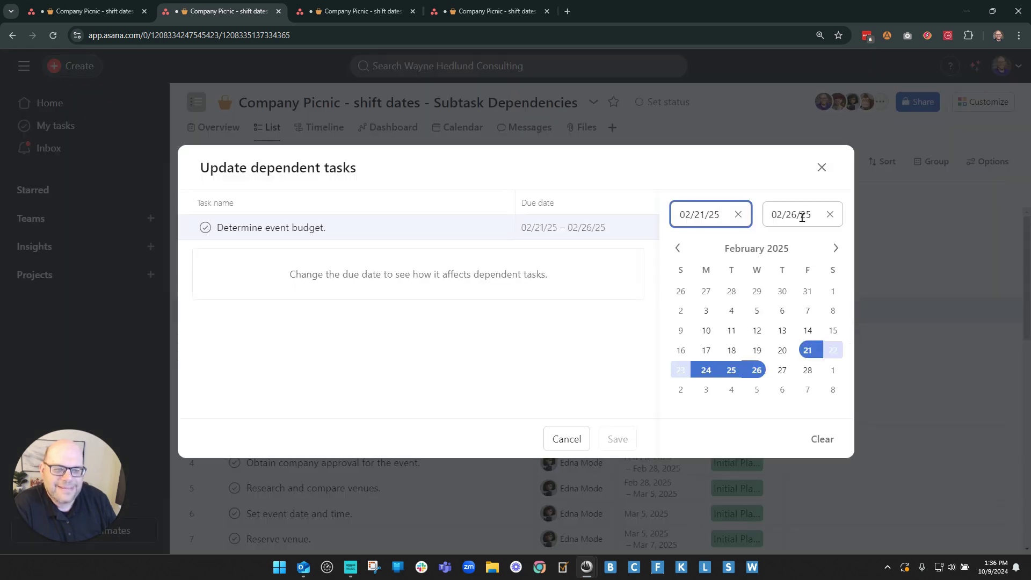
click(782, 372)
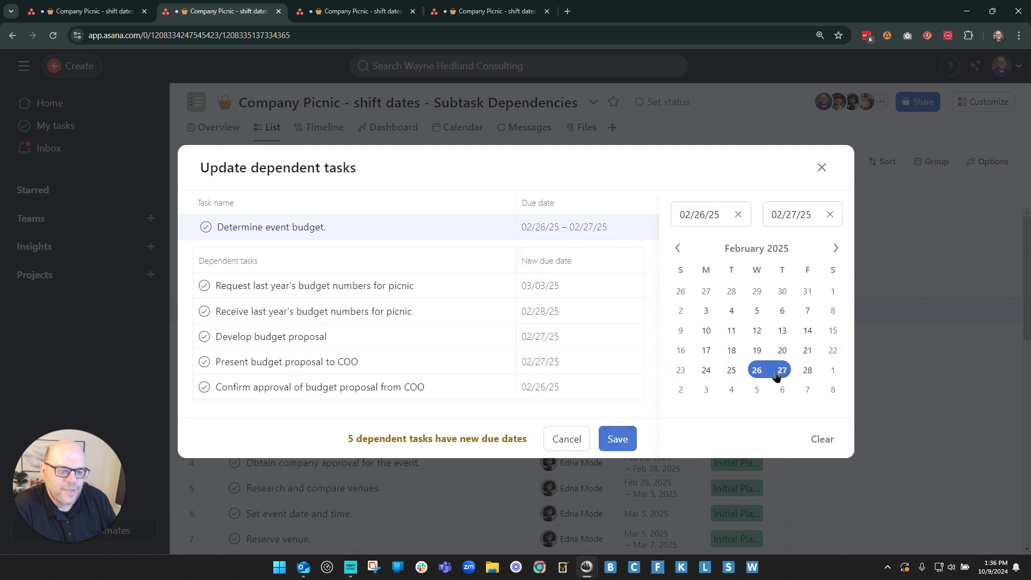
click(757, 392)
click(757, 310)
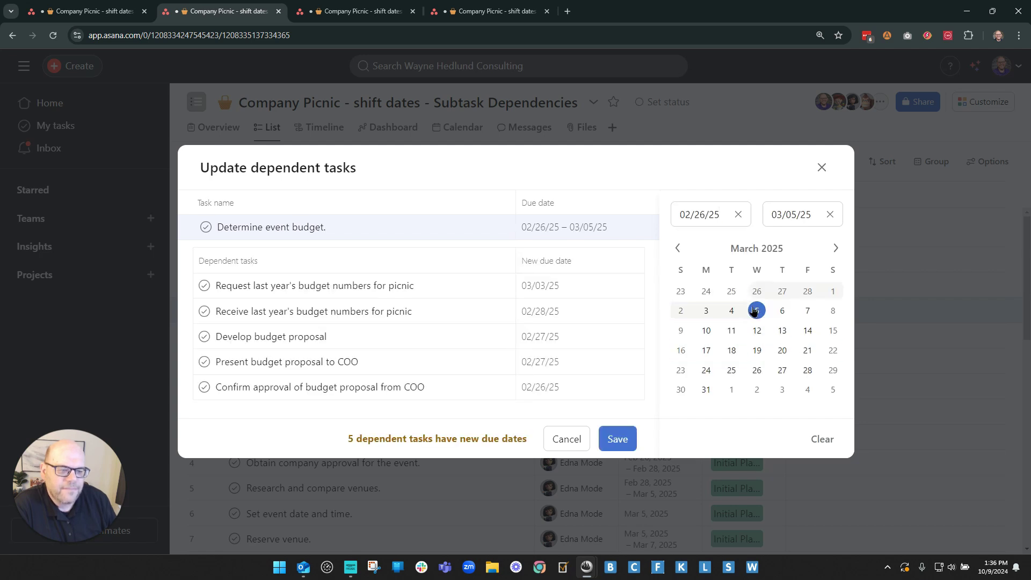
click(783, 293)
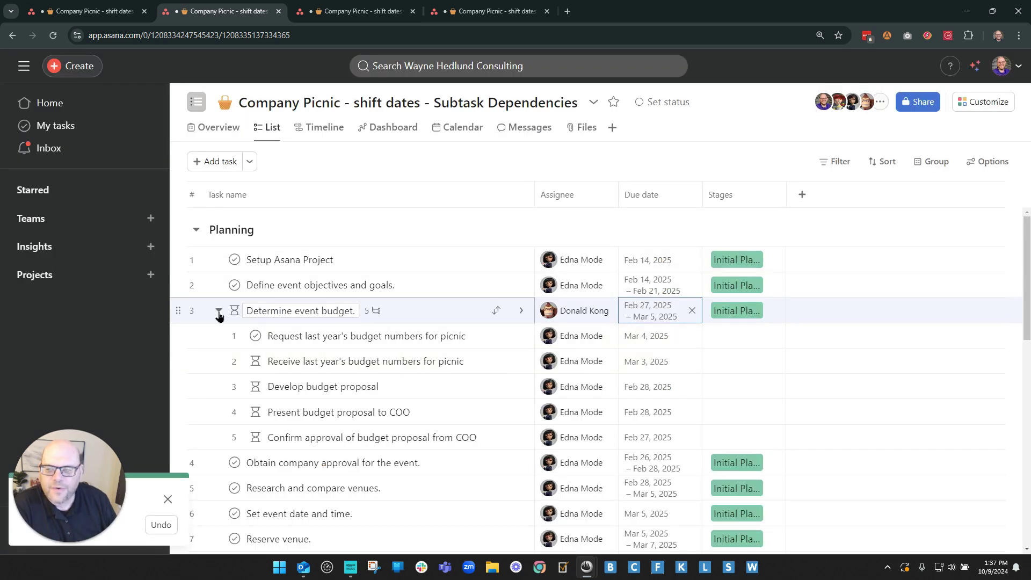
click(219, 312)
click(168, 500)
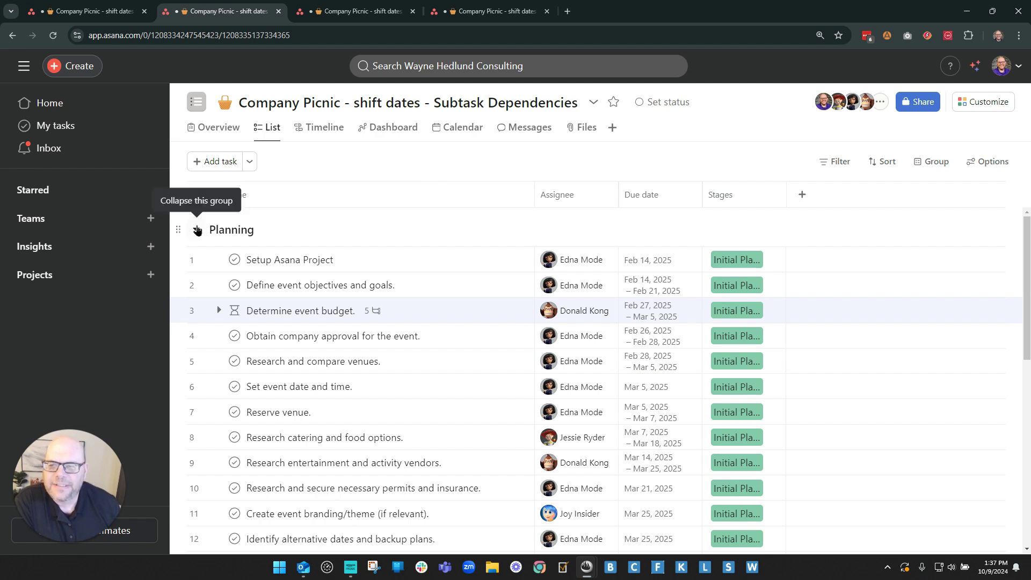
click(197, 230)
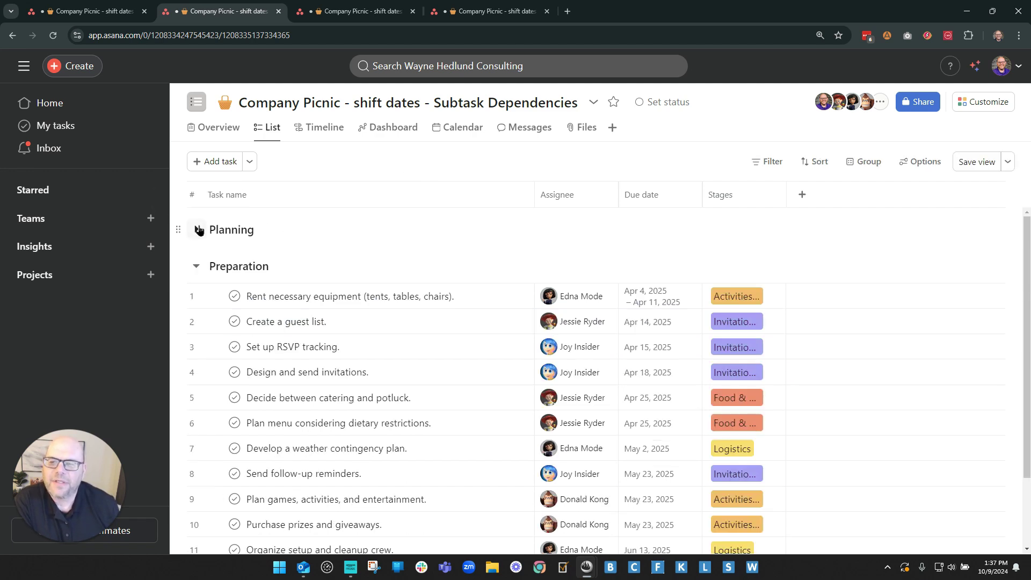
click(198, 230)
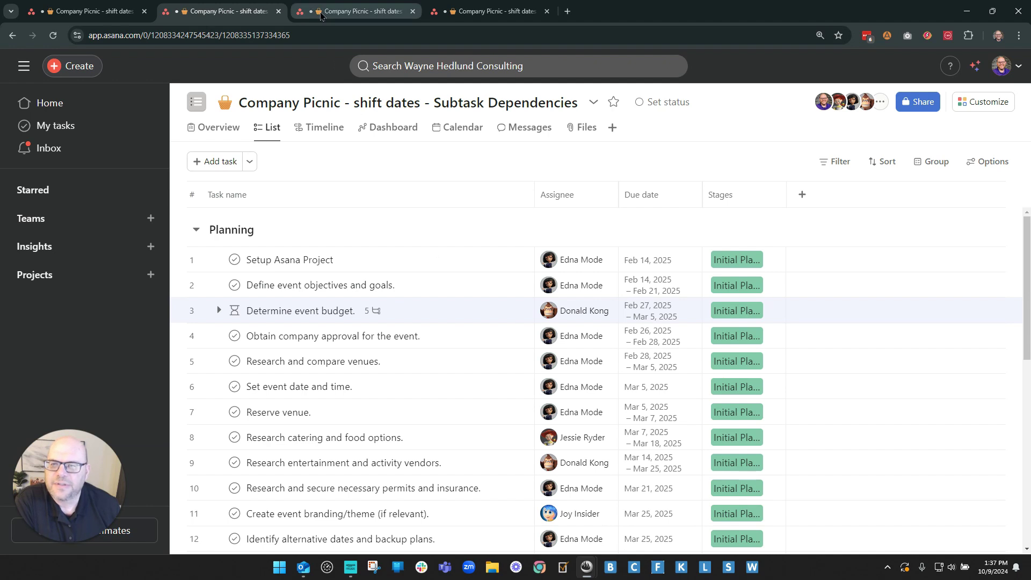
- Switch to the "Company Picnic - shift dates - Timeline" project and open its timeline view
click(320, 12)
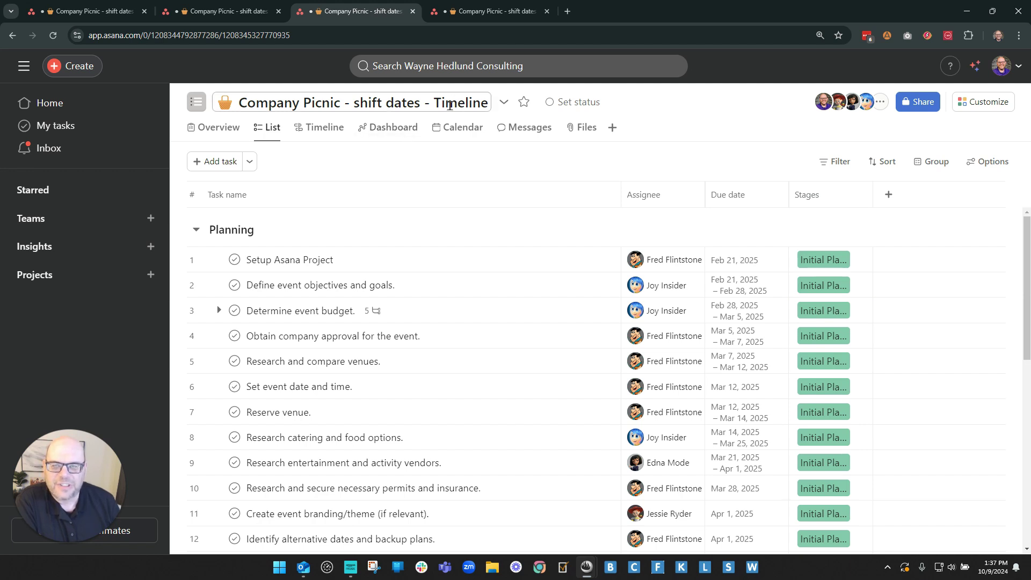
drag(436, 102, 491, 99)
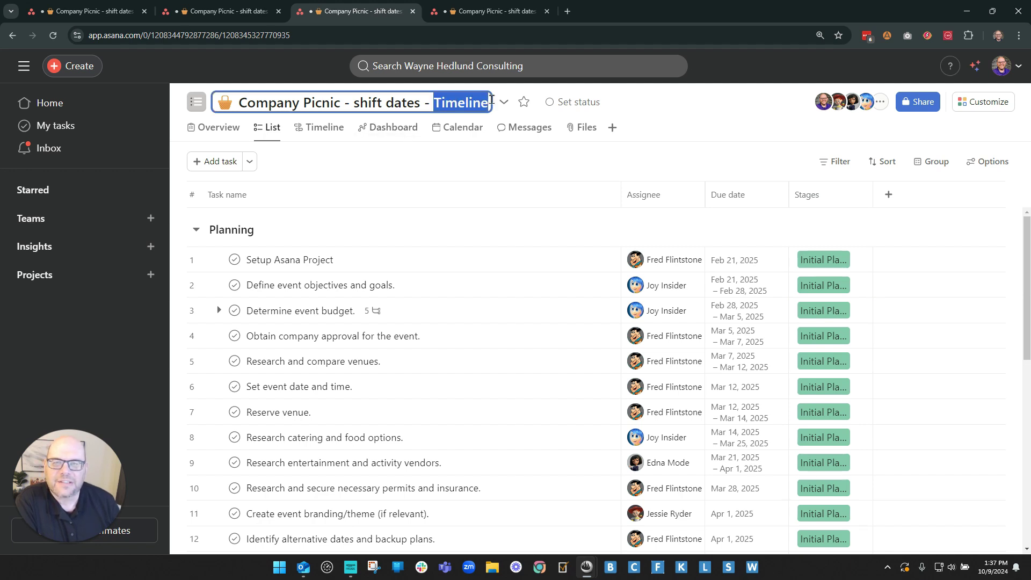
click(486, 165)
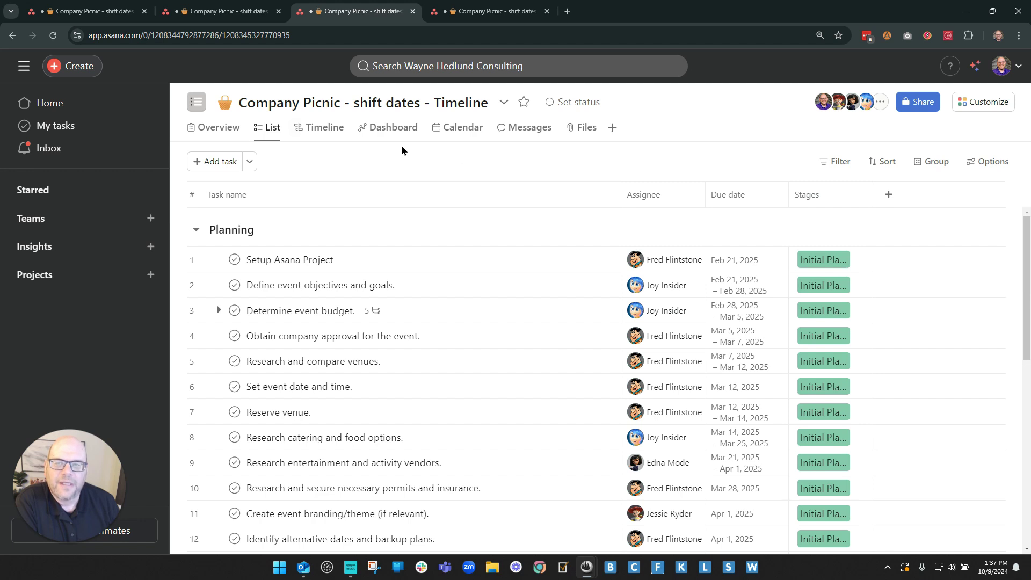
click(319, 131)
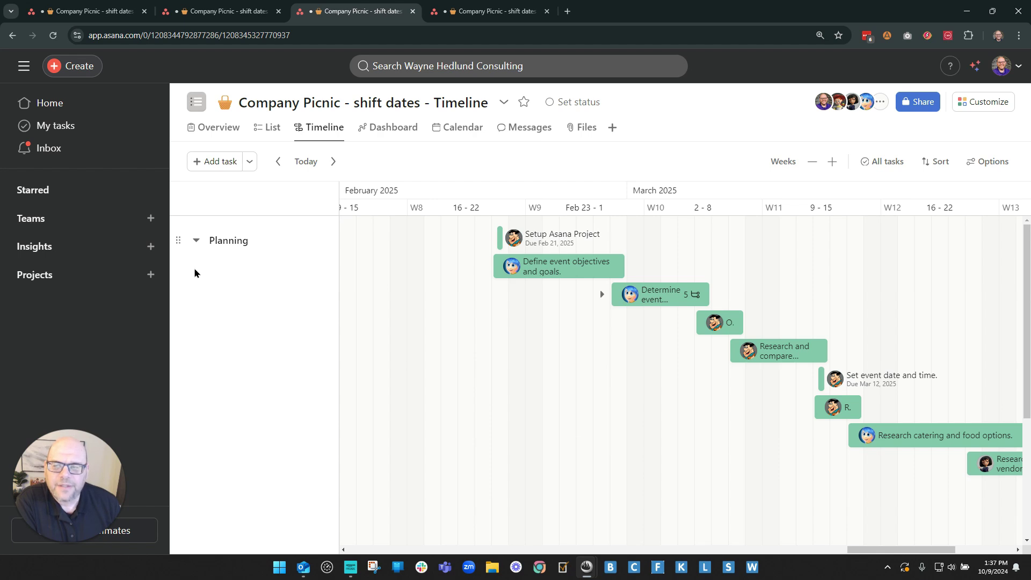
- Set the timeline scale to months and look through the tasks from Planning to Day Of Picnic
scroll(498, 361, down, 4)
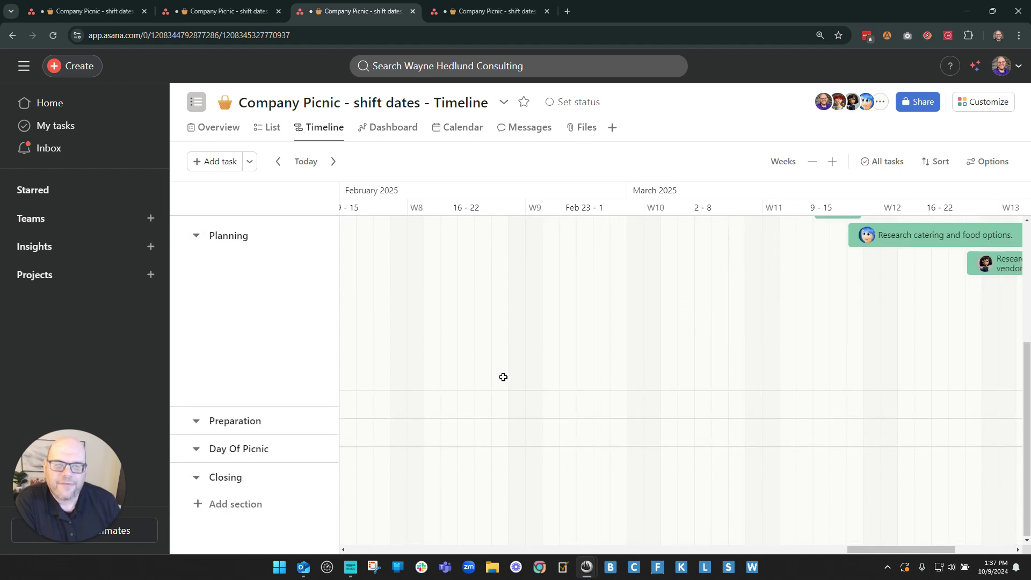
scroll(504, 377, up, 4)
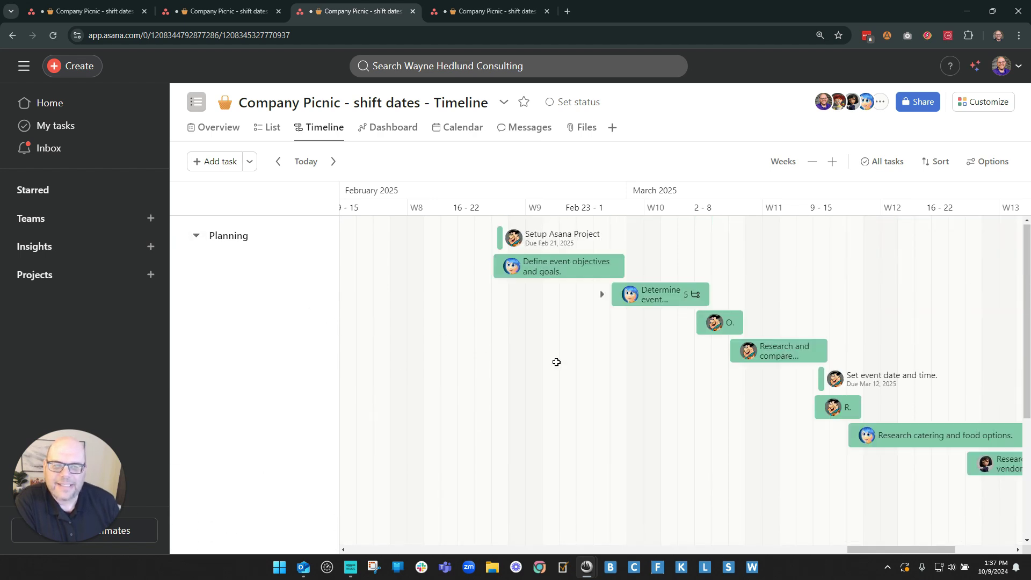
click(812, 164)
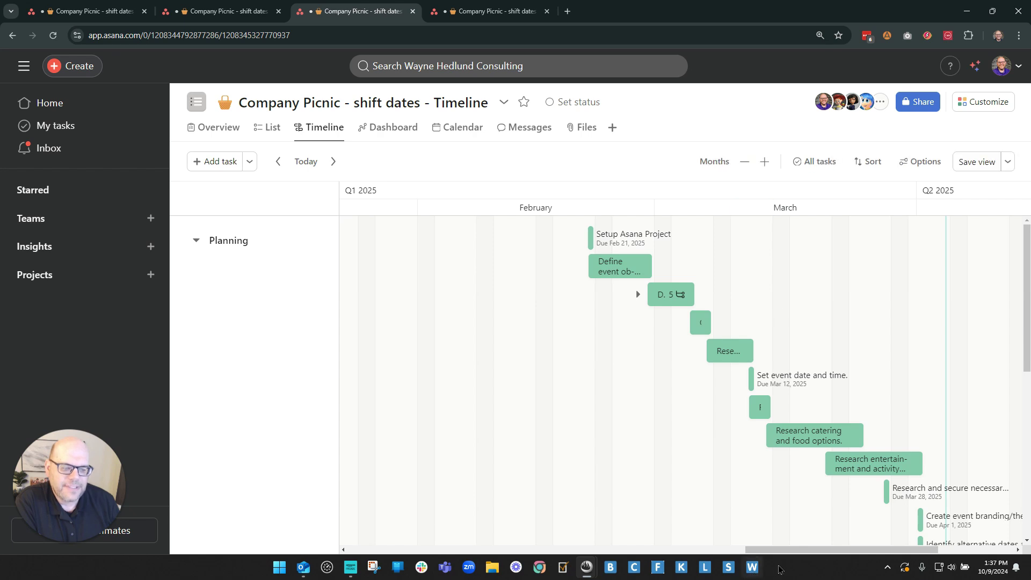
drag(1004, 380, 836, 380)
scroll(836, 380, down, 5)
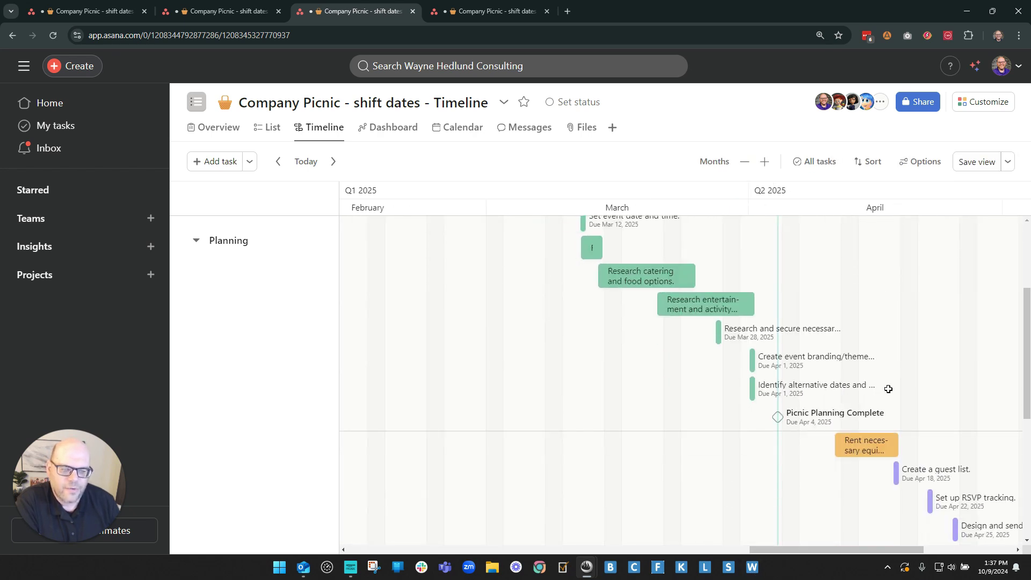
scroll(688, 329, right, 1)
scroll(712, 352, down, 8)
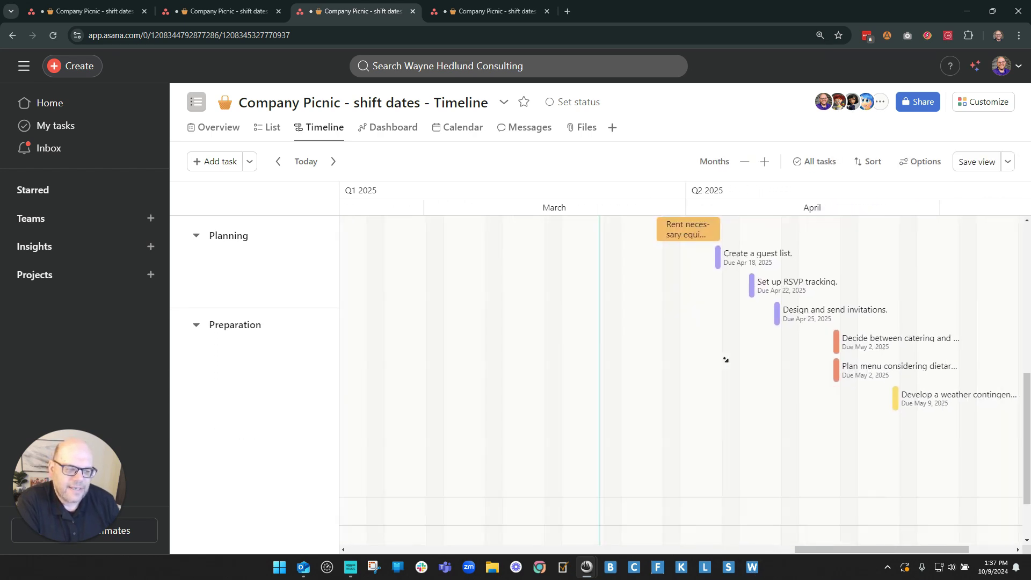
scroll(748, 357, right, 6)
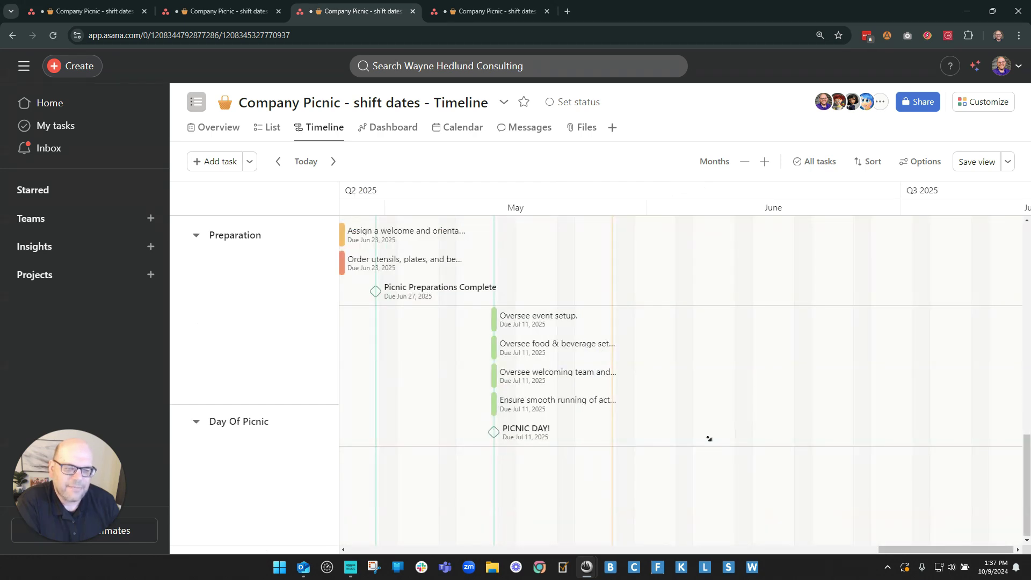
scroll(709, 437, right, 8)
scroll(609, 357, up, 5)
scroll(605, 356, left, 10)
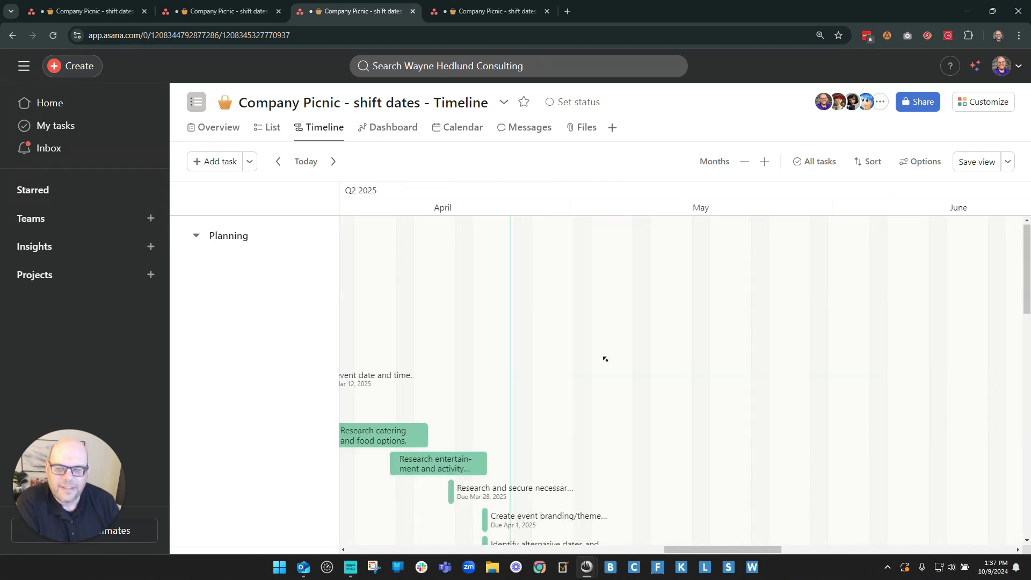
click(197, 241)
click(197, 268)
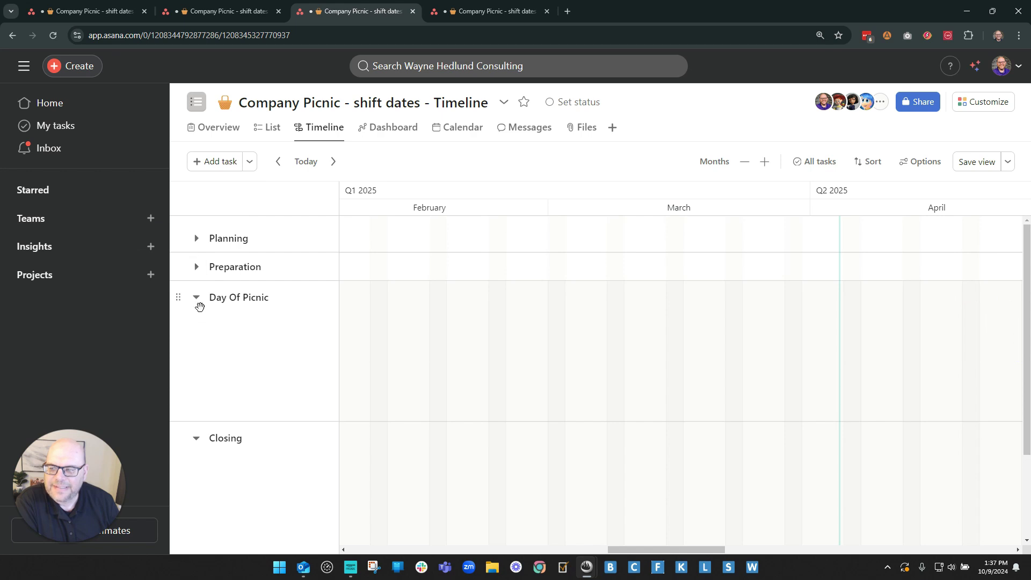
click(197, 298)
click(197, 324)
click(197, 324)
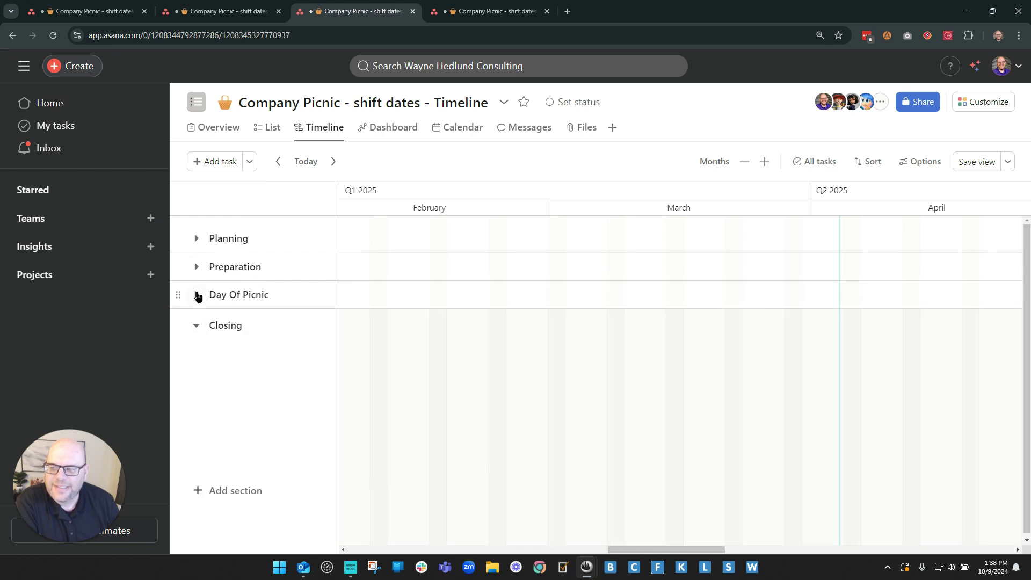
click(197, 295)
click(197, 267)
click(197, 239)
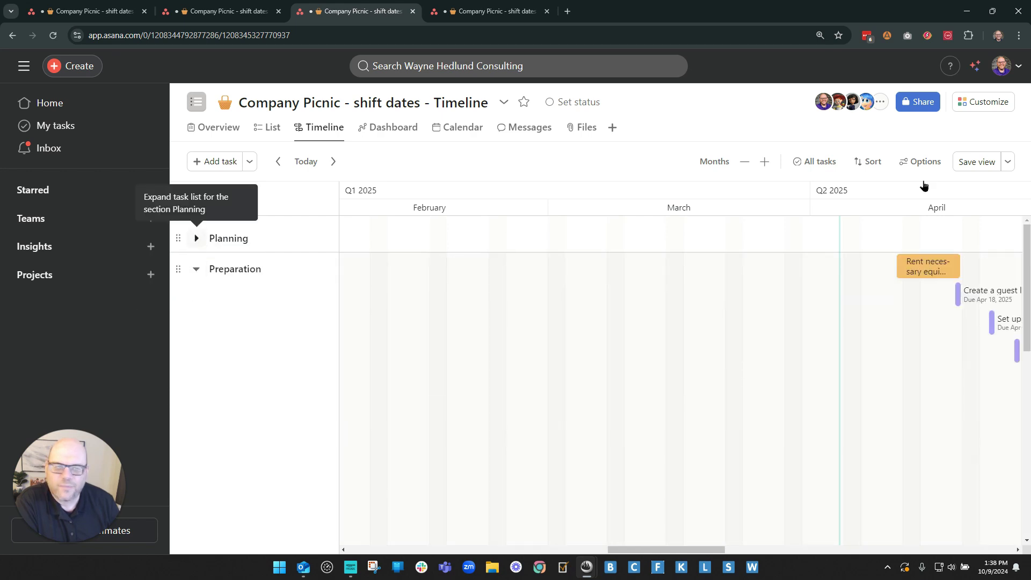
- Review the timeline view options, including dependency management, without changing anything
click(919, 161)
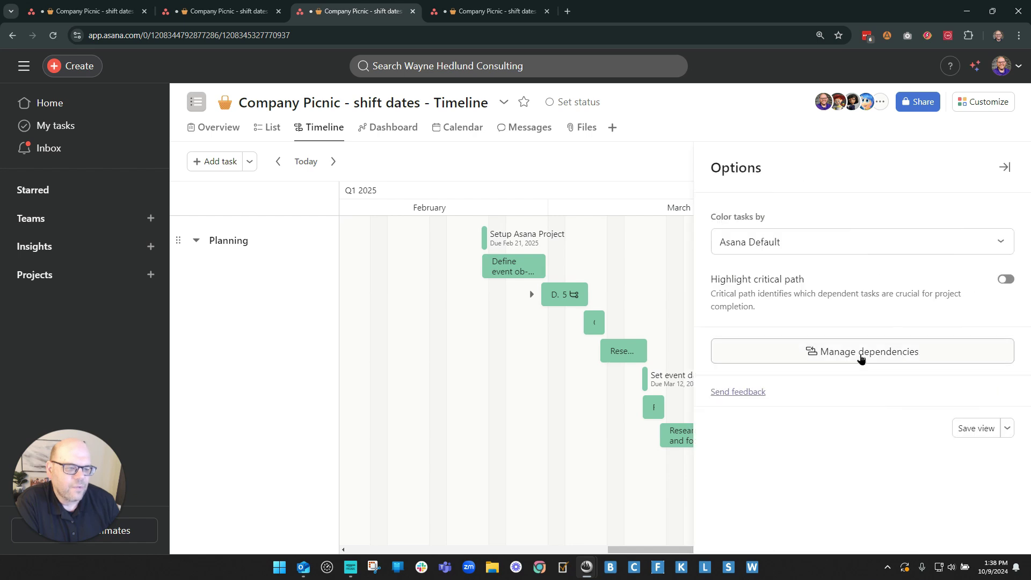
click(659, 186)
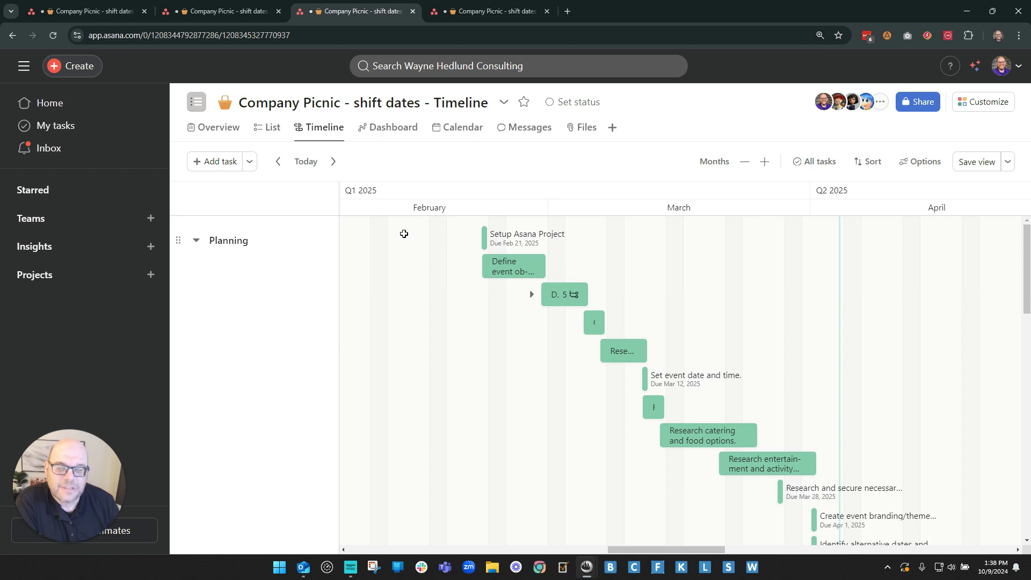
- Select the six Planning tasks from "Setup Asana Project" to "Set event date and time." and shift them together to February 13 – March 4
drag(407, 234, 668, 374)
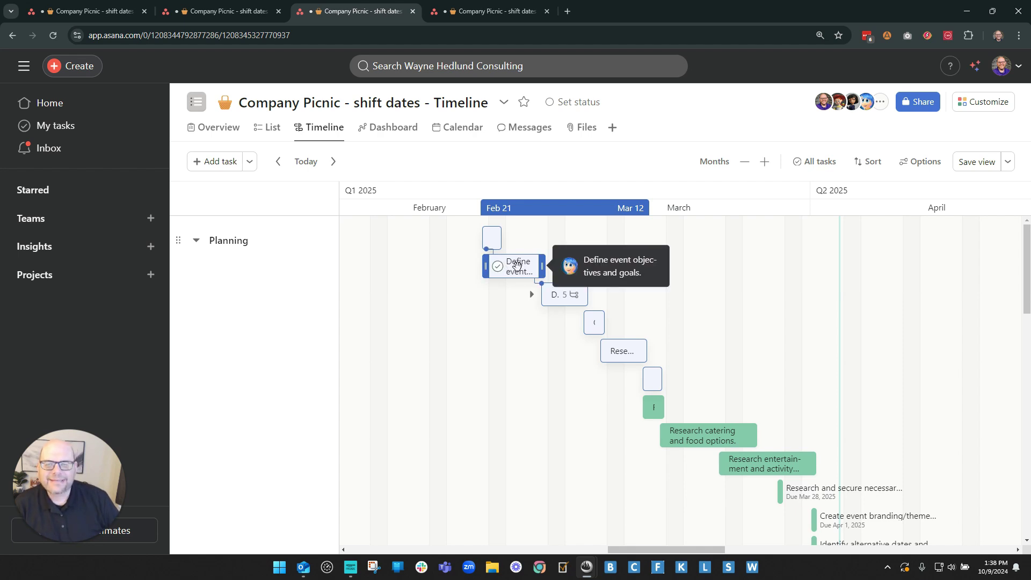
drag(517, 265, 456, 306)
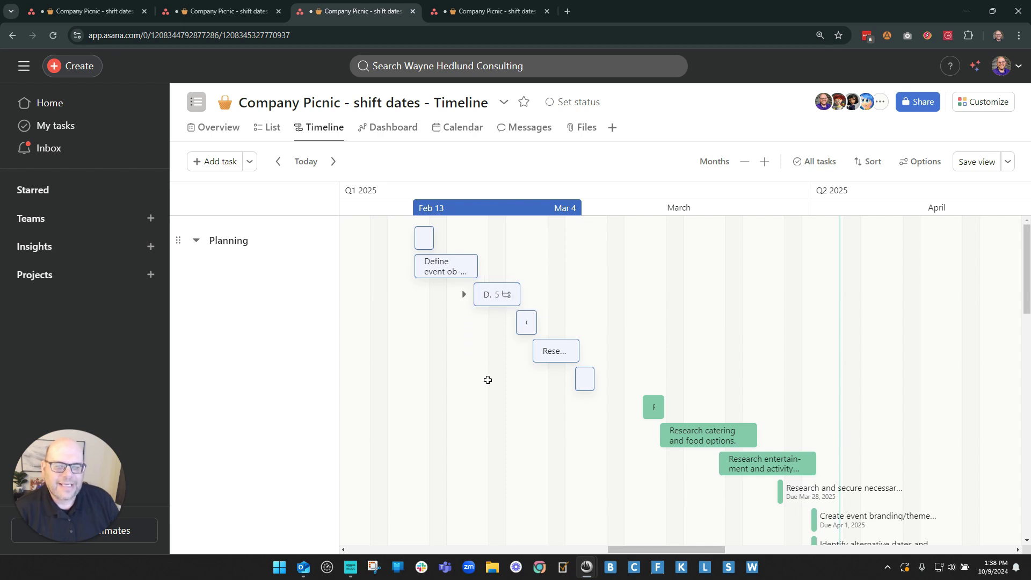
- Examine the due dates of the five subtasks under the third Planning task
click(484, 326)
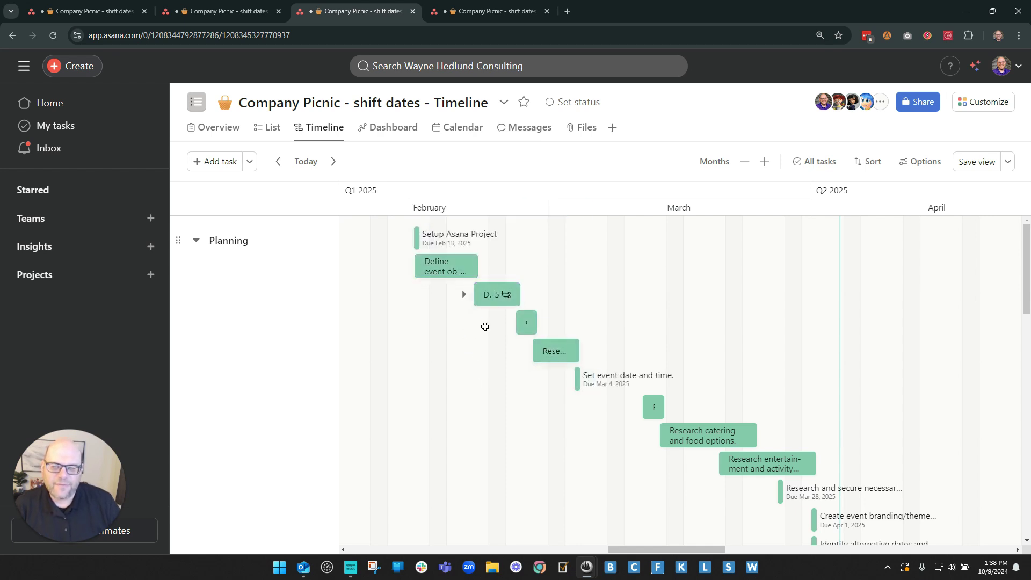
click(465, 296)
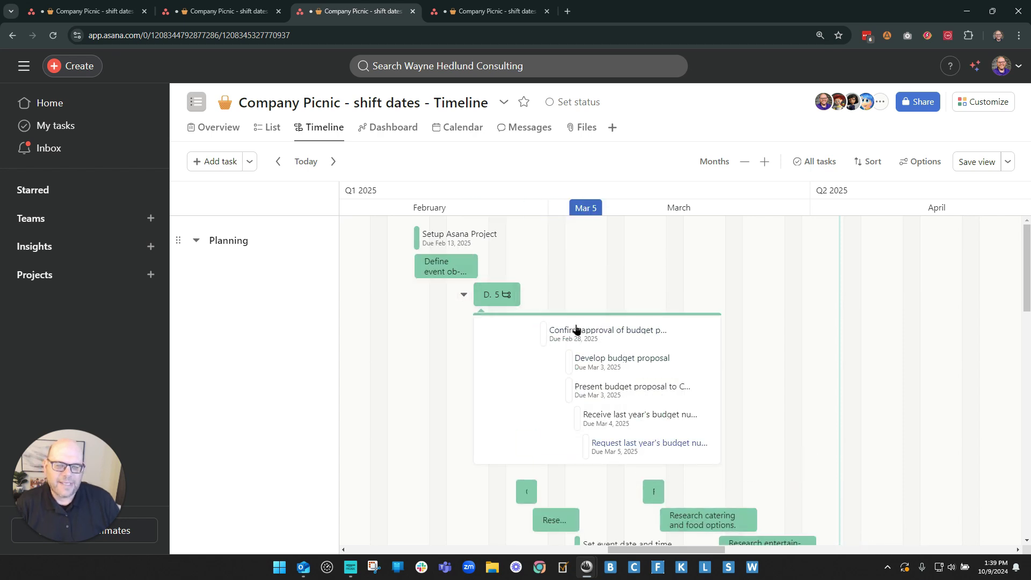
click(464, 295)
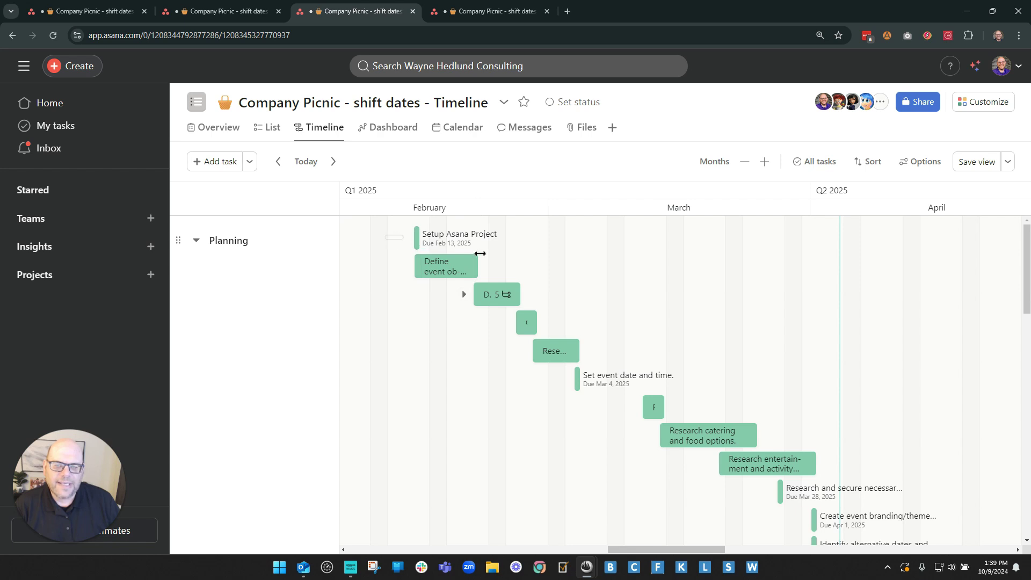
- Select the six Planning tasks from "Setup Asana Project" to "Set event date and time." and shift them together to February 18 – March 9
drag(385, 236, 549, 355)
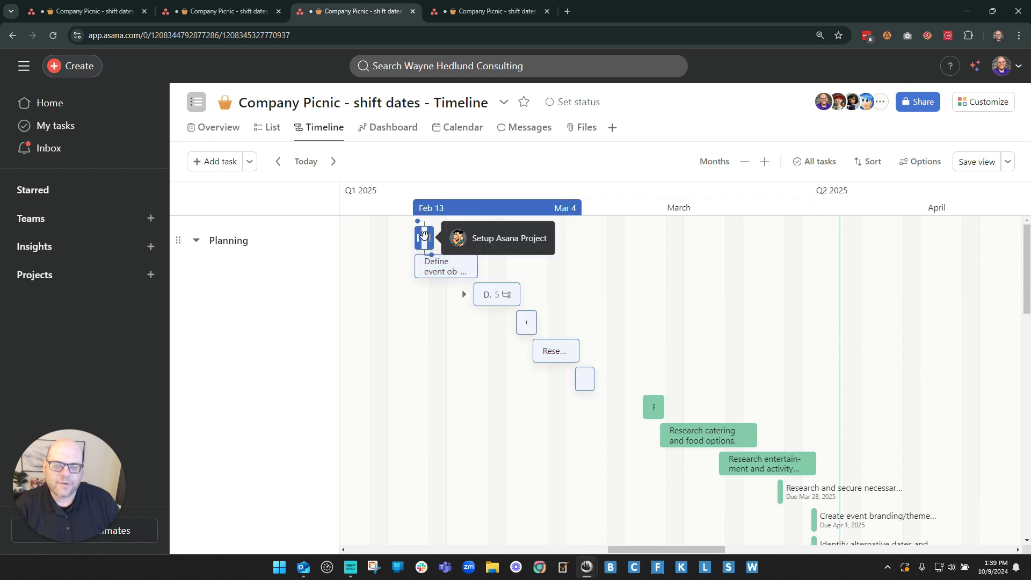
drag(450, 267, 485, 276)
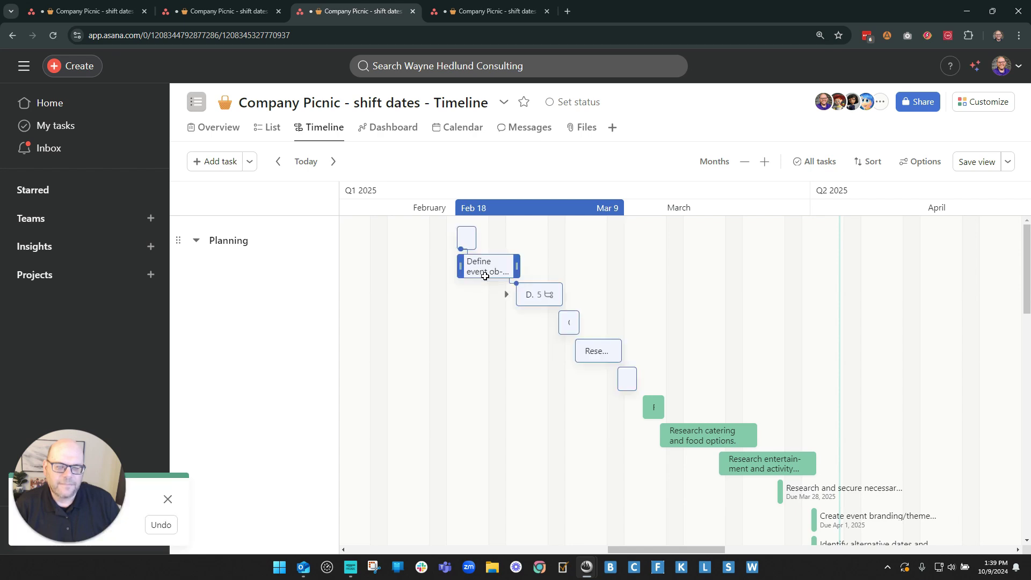
click(511, 323)
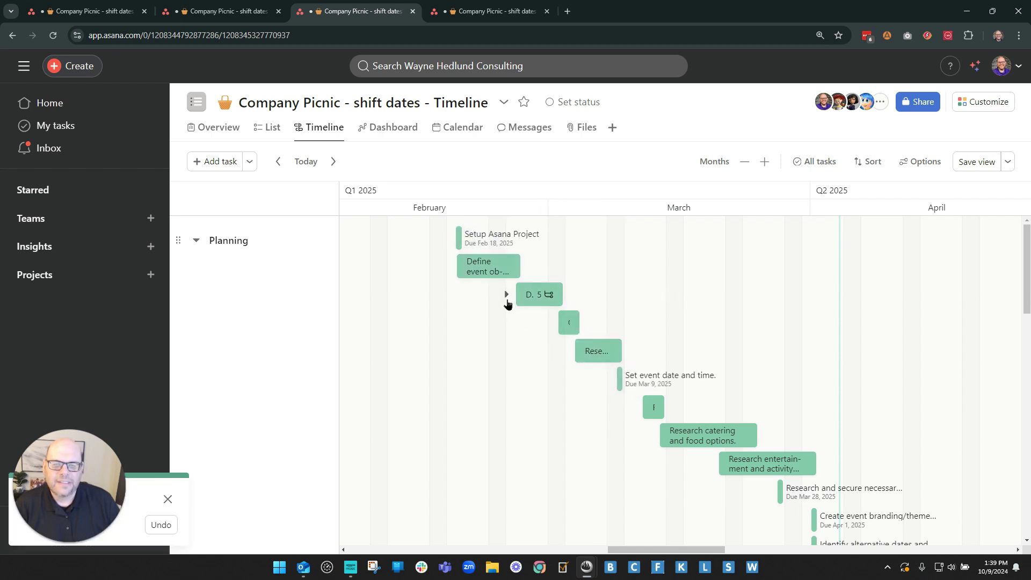
- Expand the third Planning task's subtasks and shift only the first three parent tasks together to February 20 – March 4
click(506, 295)
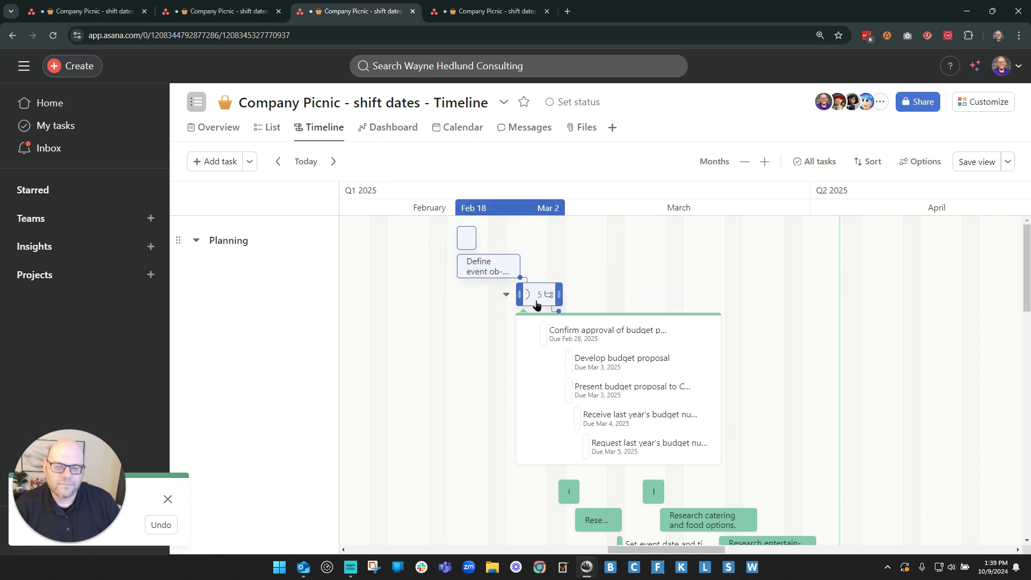
drag(544, 294, 561, 324)
drag(477, 351, 476, 349)
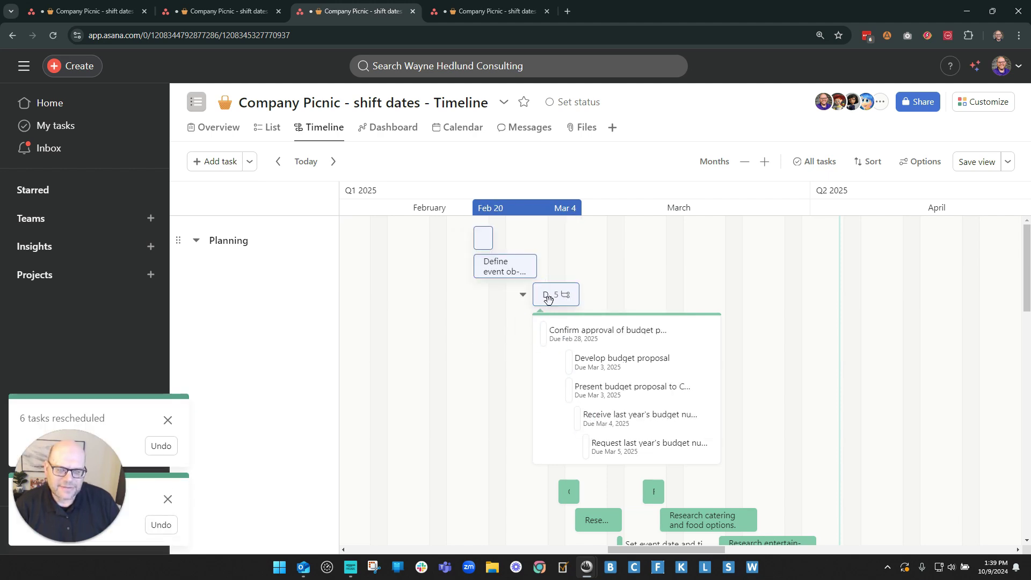
click(522, 297)
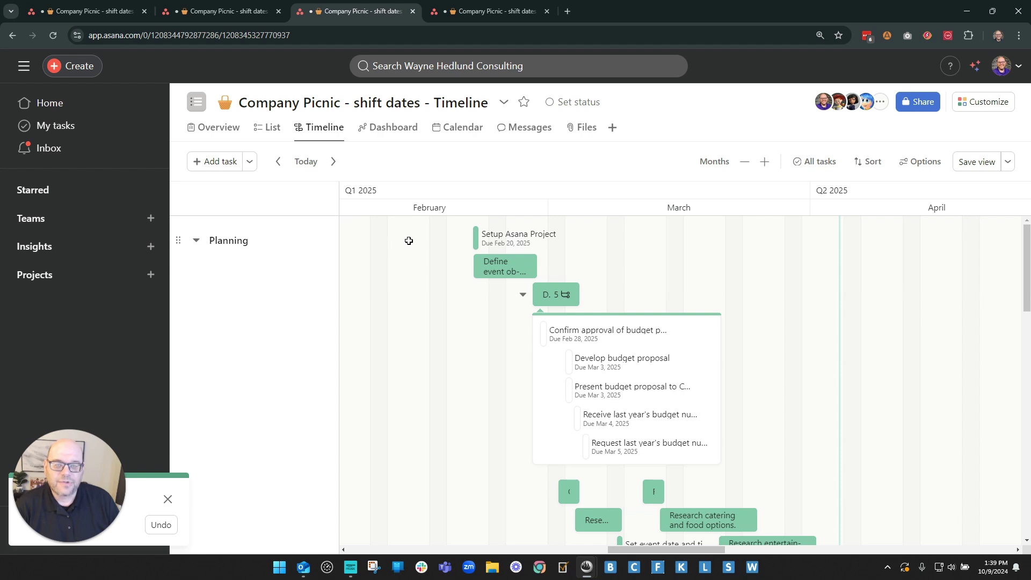
- Select "Setup Asana Project" through "Research and compare venues." including the expanded subtasks, shift them to start February 13, and collapse the subtasks
click(476, 237)
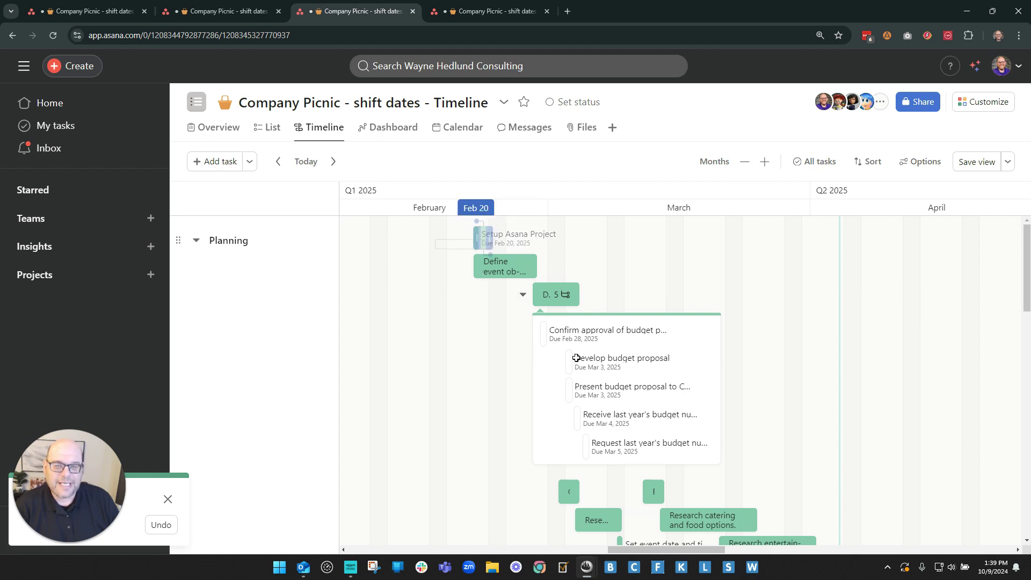
shift+click(607, 518)
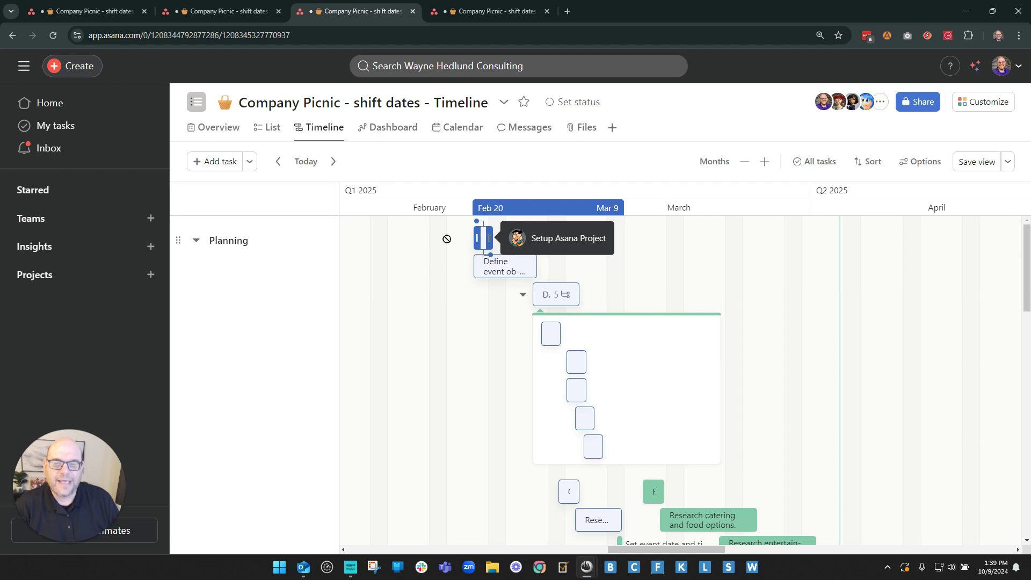
drag(481, 238, 444, 375)
click(679, 362)
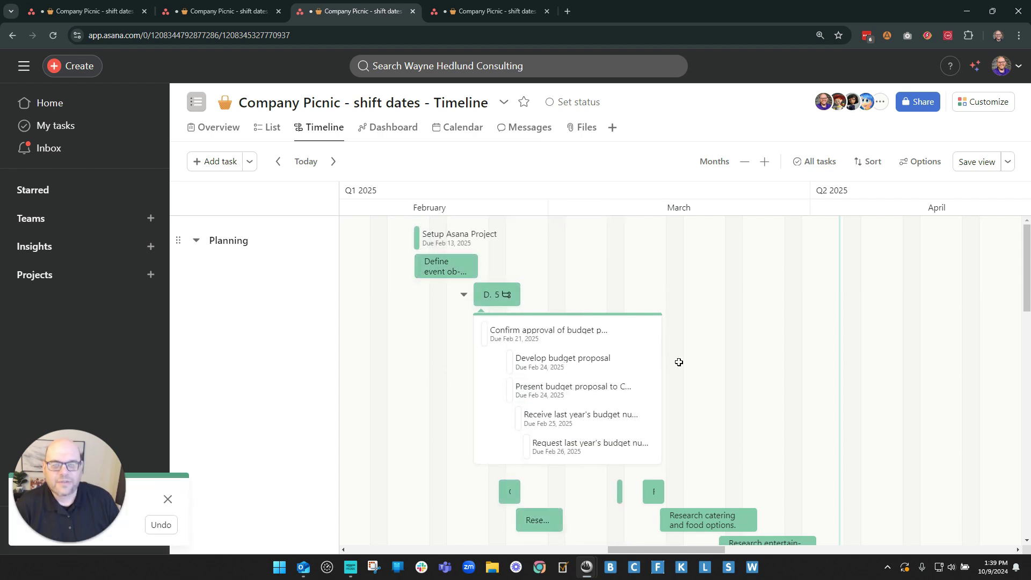
click(464, 294)
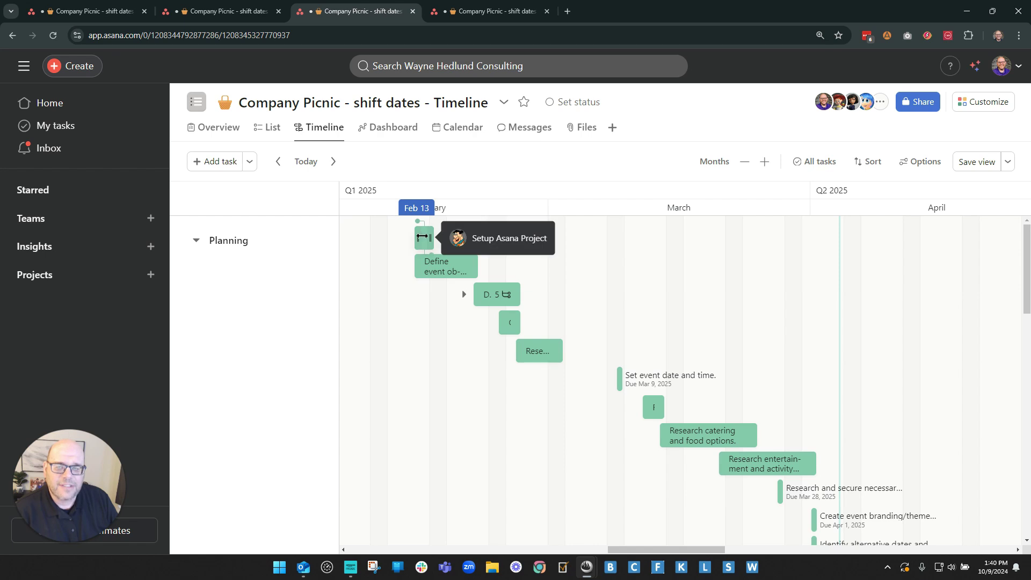
- Move "Setup Asana Project" out to March 5 and back to February 13 in the unsorted timeline
drag(424, 234, 600, 243)
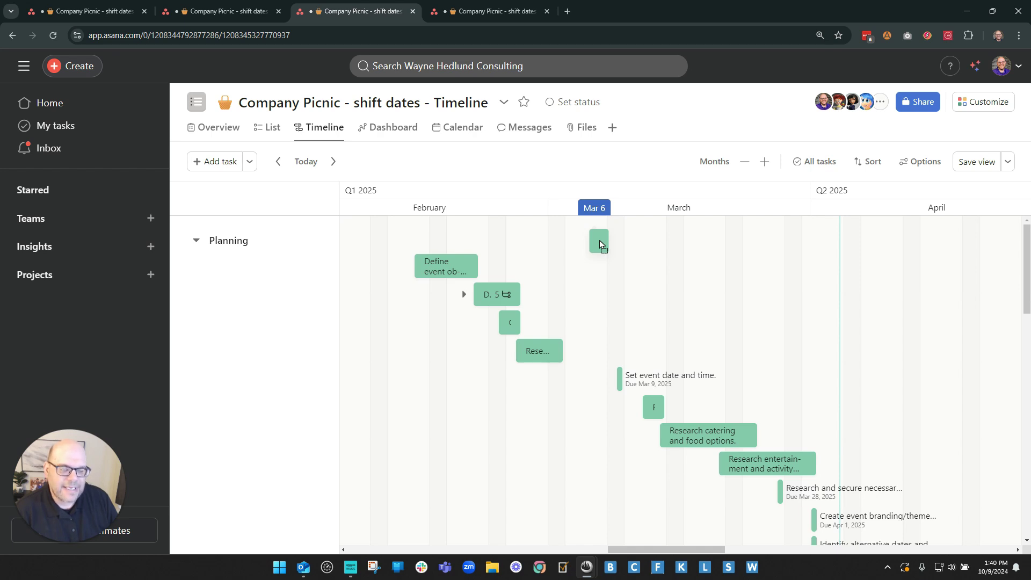
mouse_move(600, 240)
mouse_down()
mouse_move(416, 240)
mouse_move(591, 242)
mouse_up()
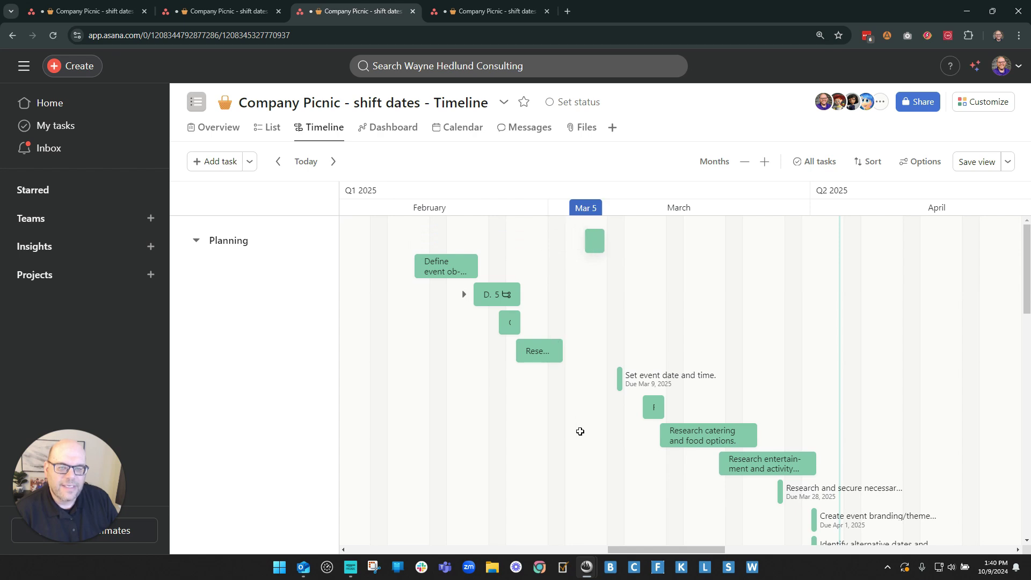
click(870, 165)
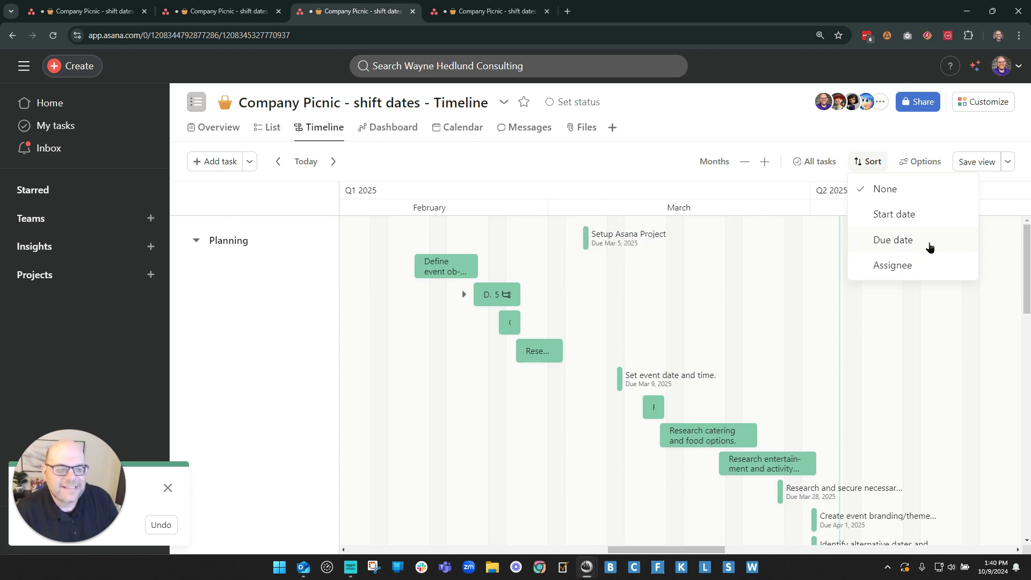
drag(587, 237, 419, 245)
- Sort the timeline tasks by start date
click(866, 163)
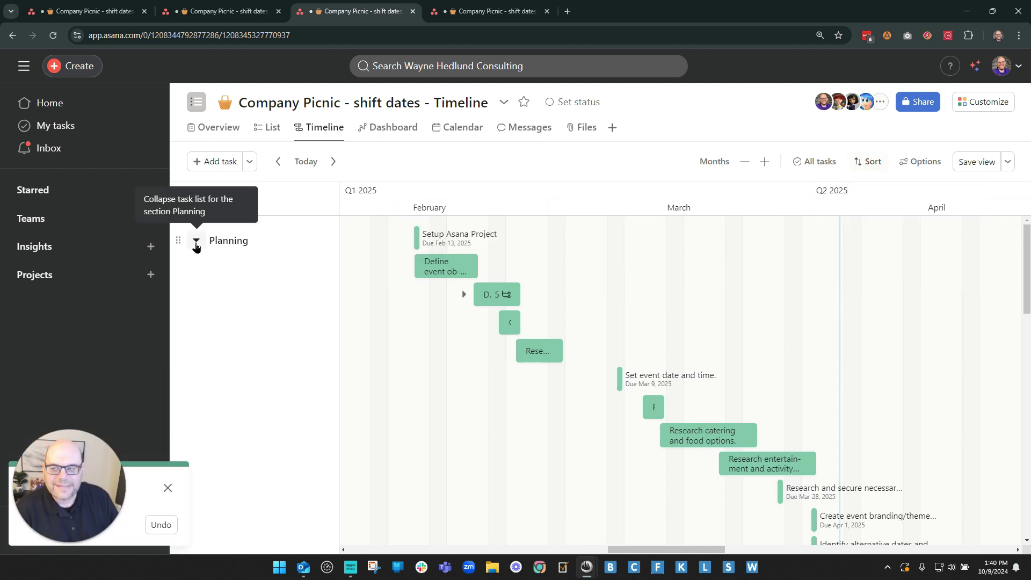
click(195, 240)
click(194, 239)
click(864, 161)
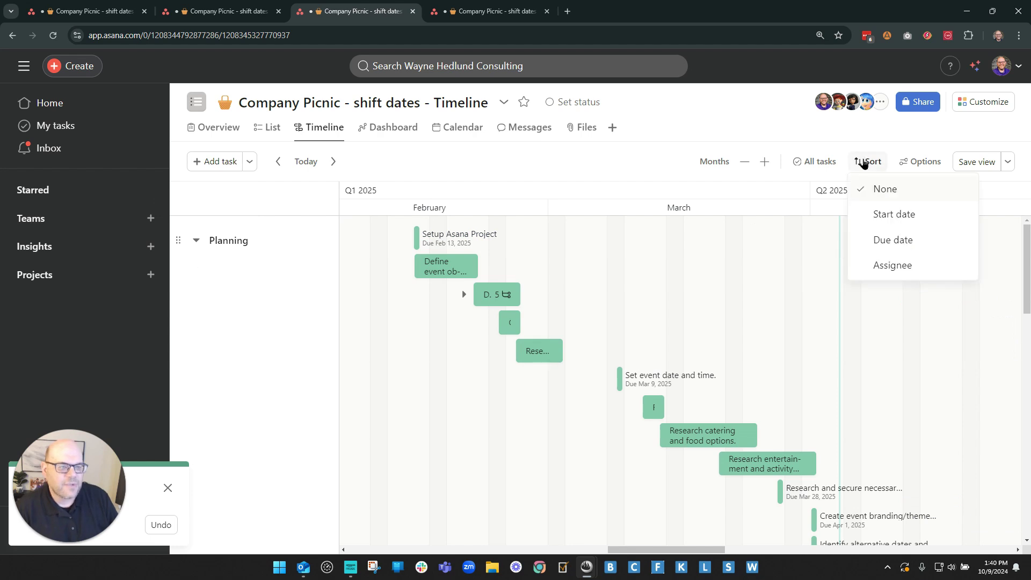
click(889, 215)
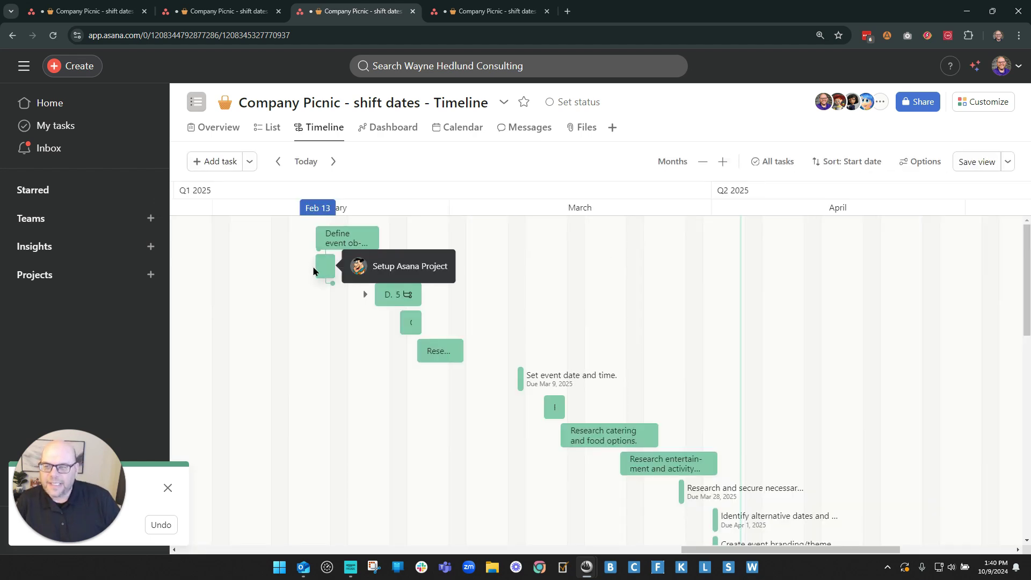
- Move "Setup Asana Project" to February 12, out to March 5, and back to February 12 in the sorted timeline
drag(313, 271, 310, 271)
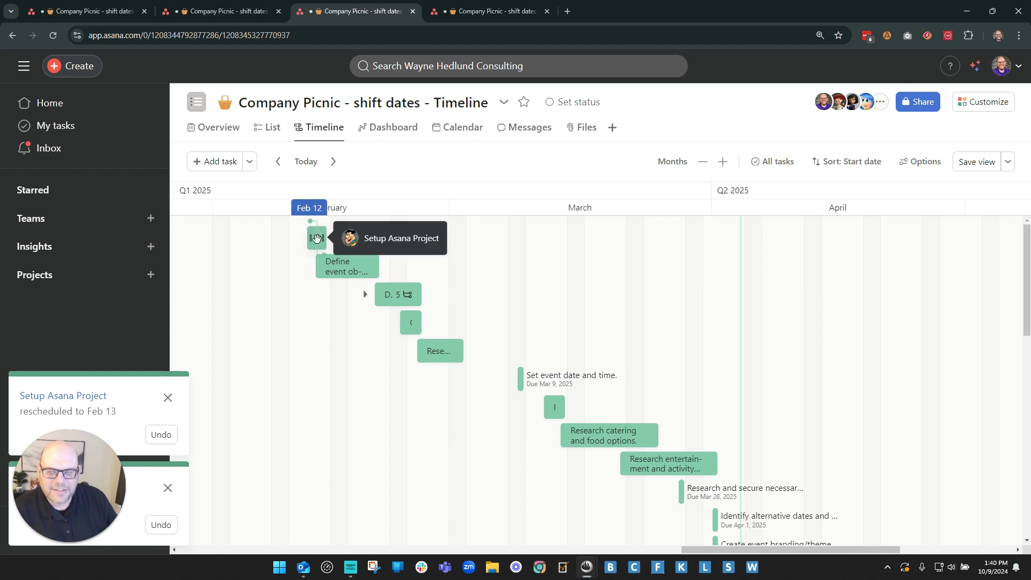
drag(316, 237, 491, 239)
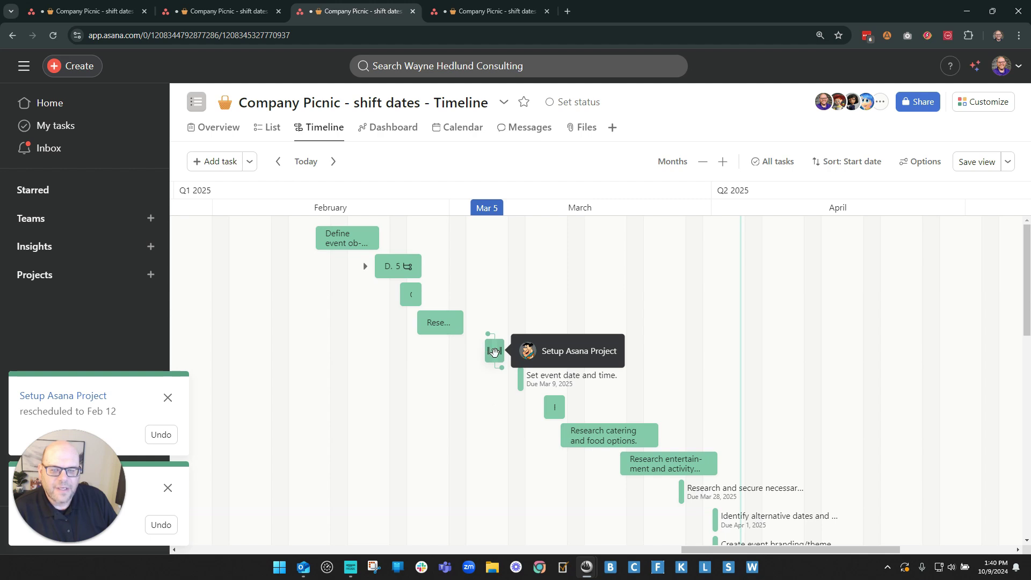
mouse_move(494, 352)
mouse_down()
mouse_move(318, 246)
mouse_move(317, 233)
mouse_up()
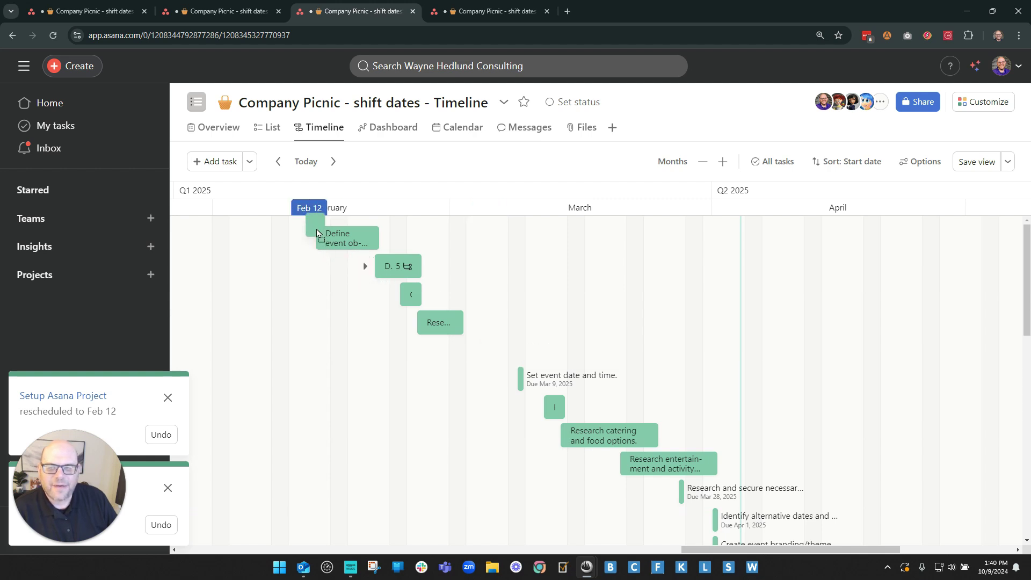
- Select the five tasks from "Setup Asana Project" to "Research and compare venues." and shift them along the timeline to February 21 – March 11
drag(380, 258, 570, 375)
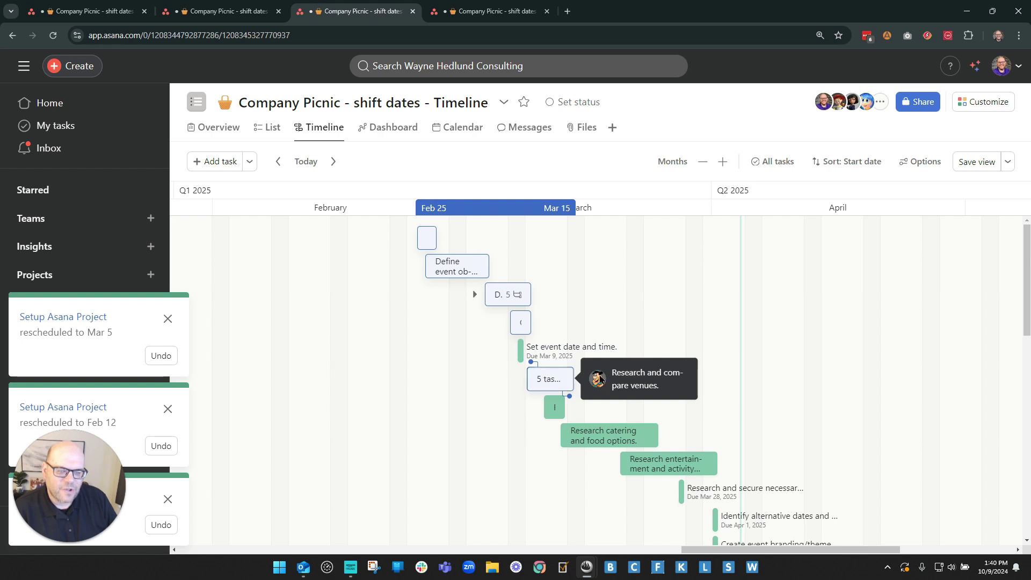
drag(555, 375, 597, 376)
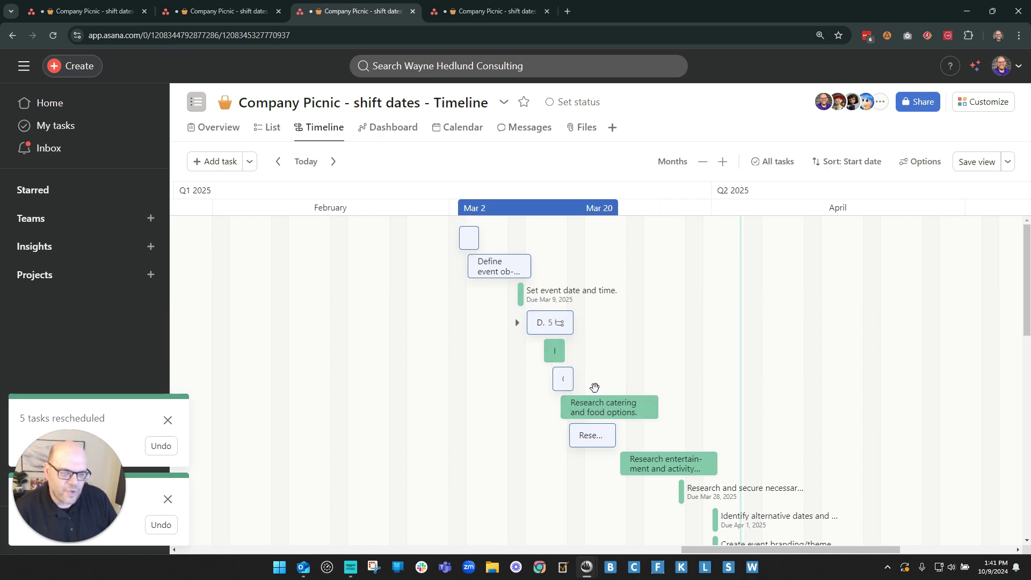
drag(502, 263, 428, 267)
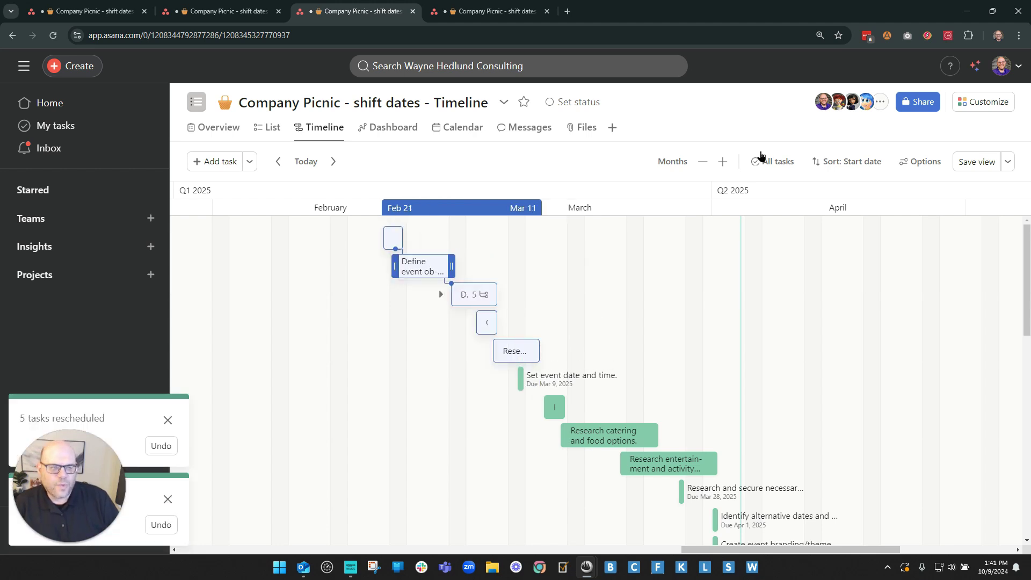
- Remove the timeline sorting and shift the first seven Planning tasks together to March 16 – April 6
click(859, 162)
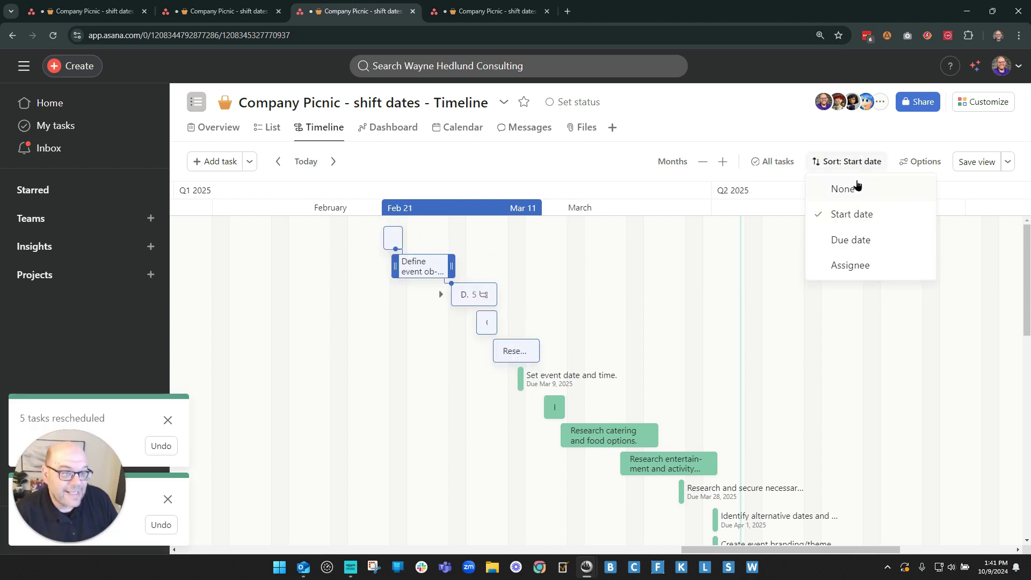
click(843, 189)
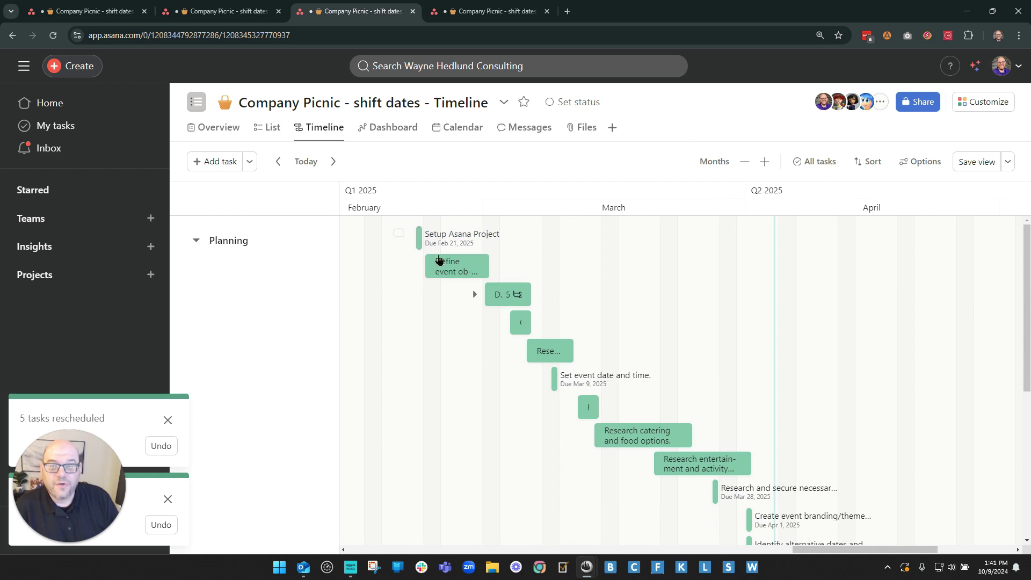
drag(393, 229, 622, 406)
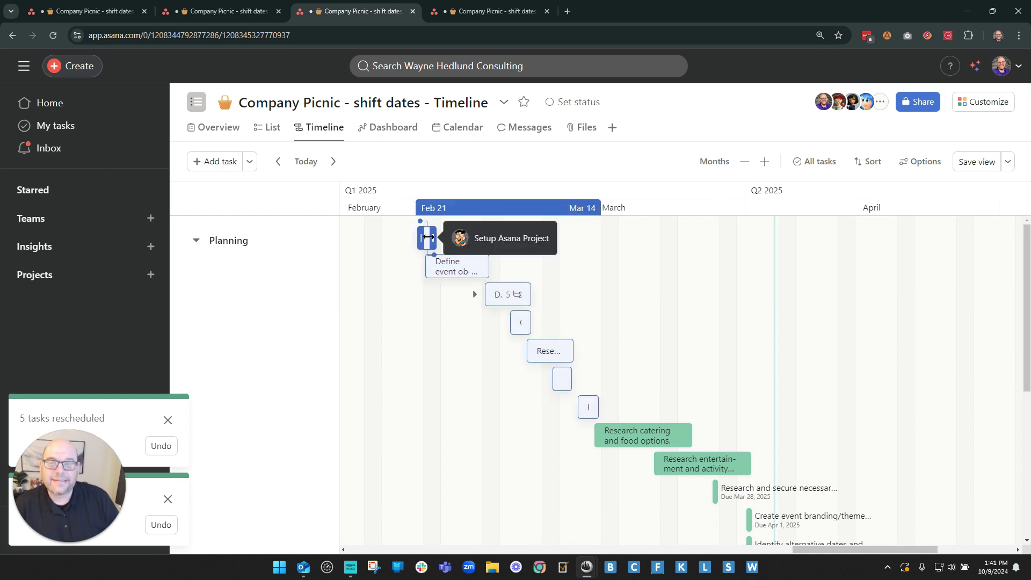
drag(427, 238, 617, 241)
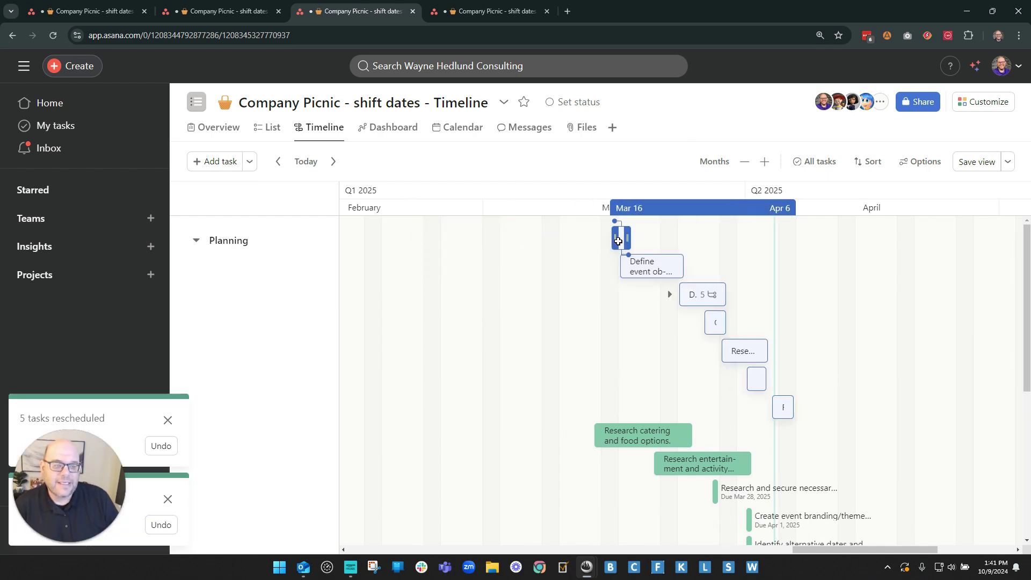
- Select the Planning tasks from "Research catering and food options." to "Picnic Planning Complete" and shift them together to April 5 – April 26
scroll(845, 465, down, 2)
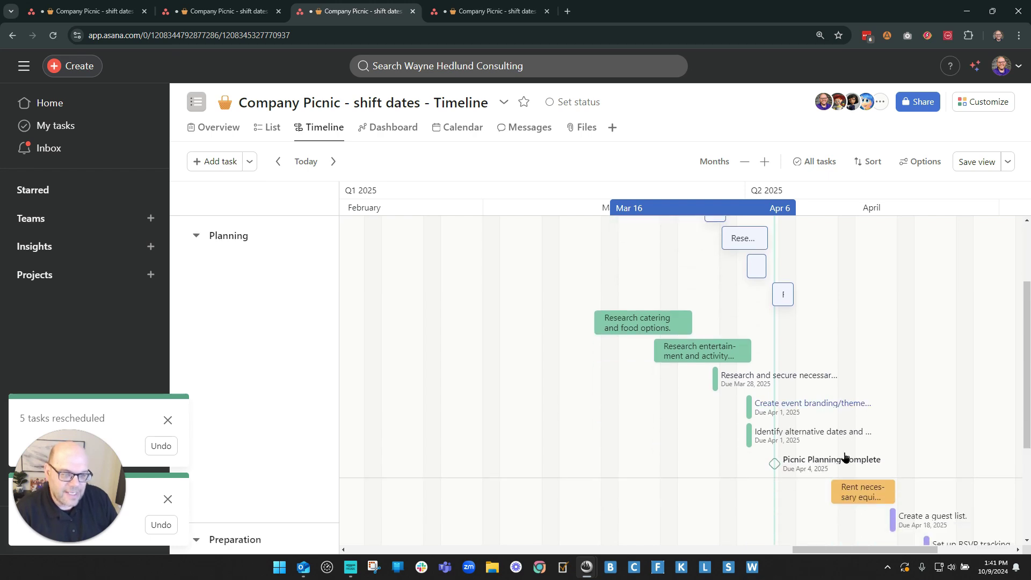
drag(538, 312, 822, 460)
drag(648, 317, 830, 331)
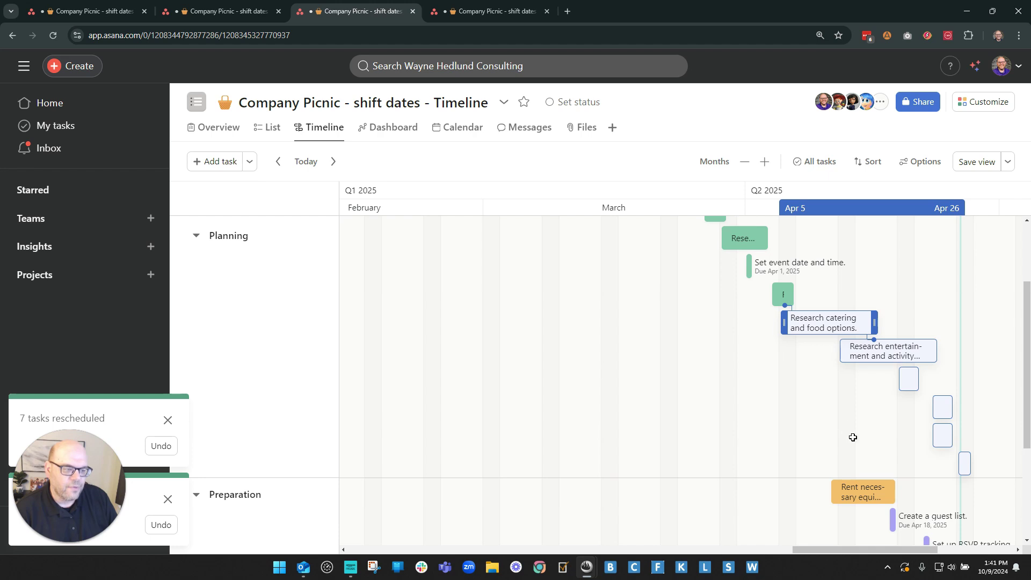
- Select all Planning tasks, shift them together to March 1 – April 11, and check the subtask dates under "Determine event budget."
scroll(783, 456, up, 3)
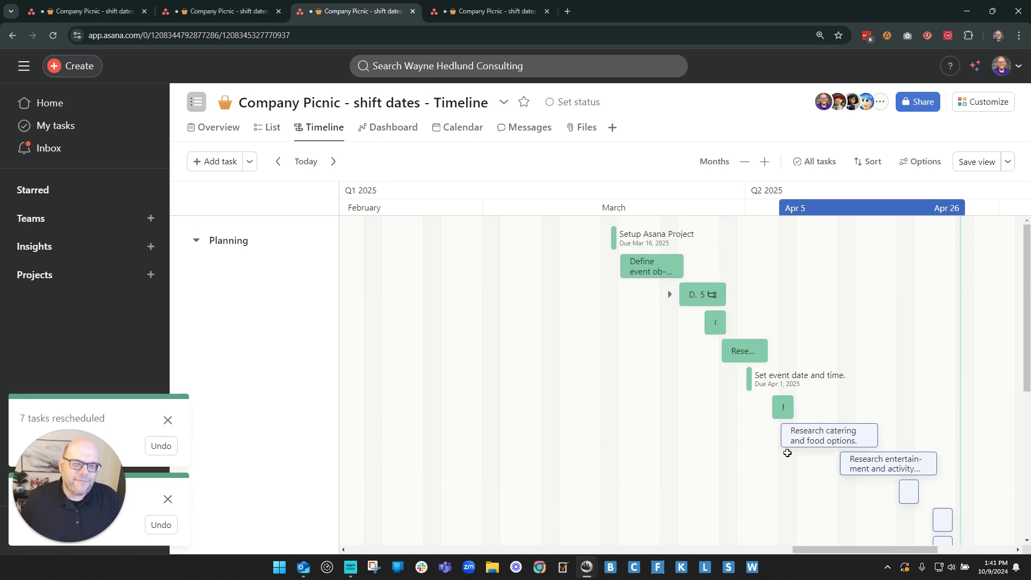
scroll(754, 436, down, 1)
key(ctrl+minus)
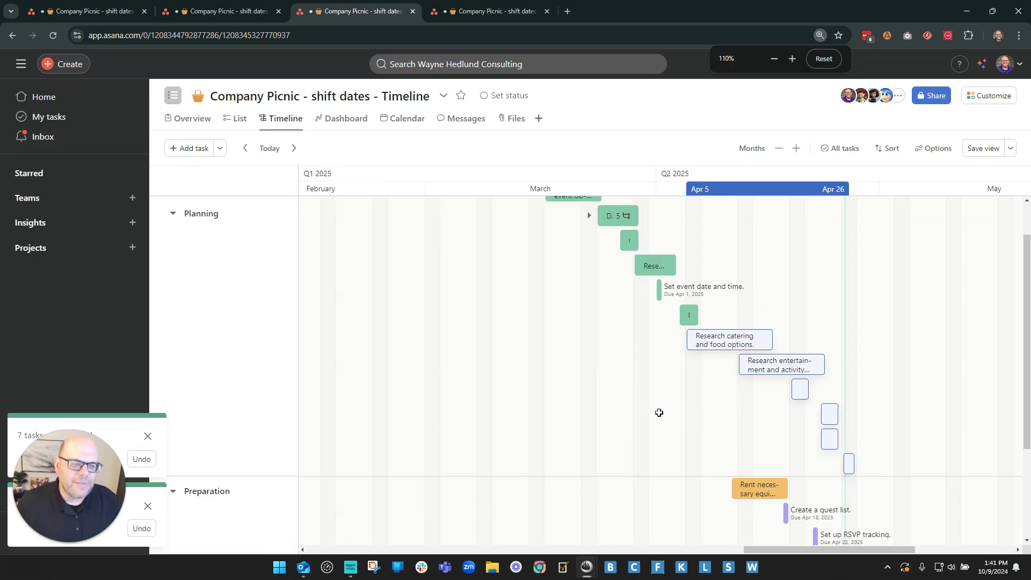
scroll(659, 413, up, 1)
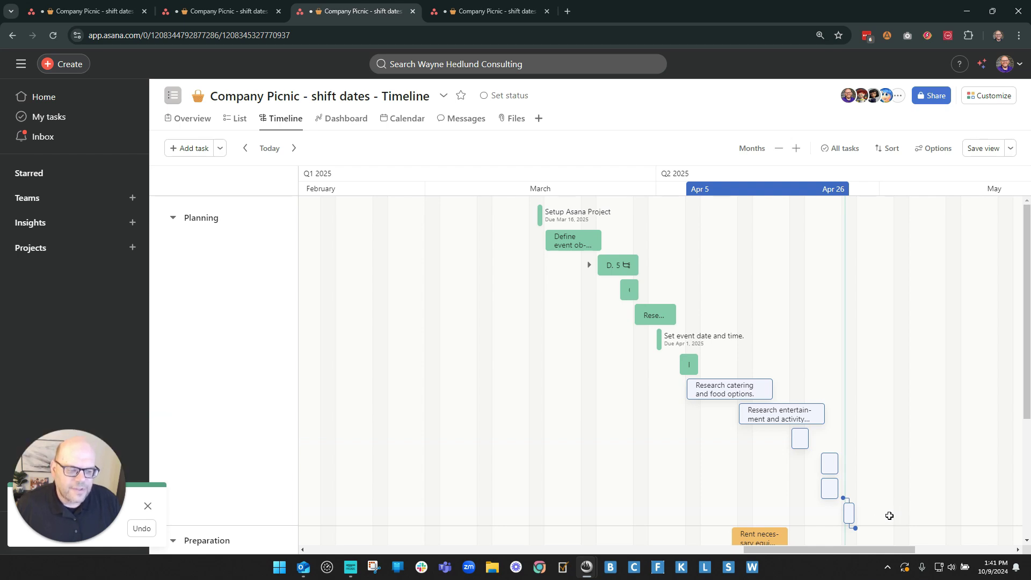
drag(501, 217, 879, 503)
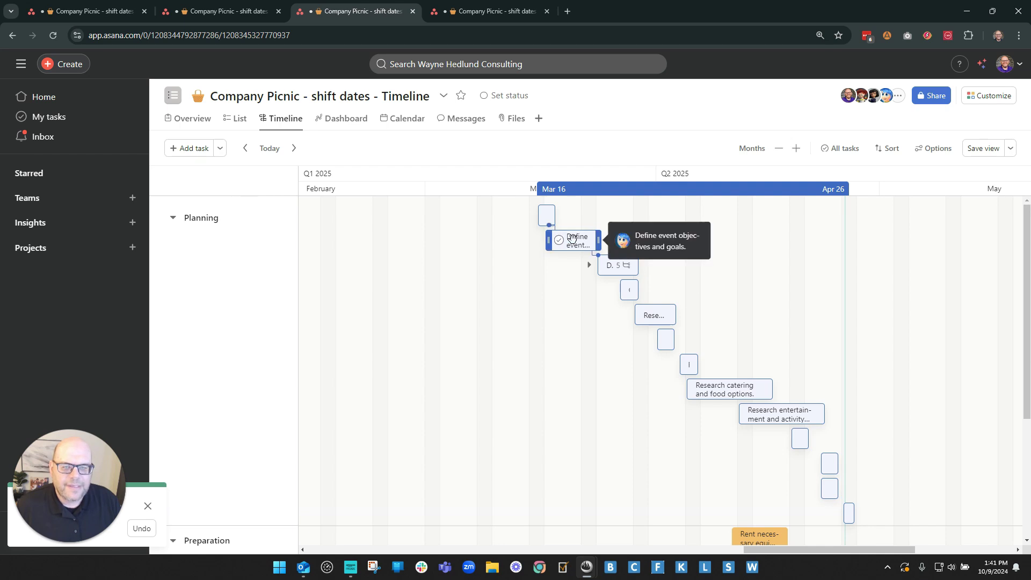
drag(615, 239, 483, 267)
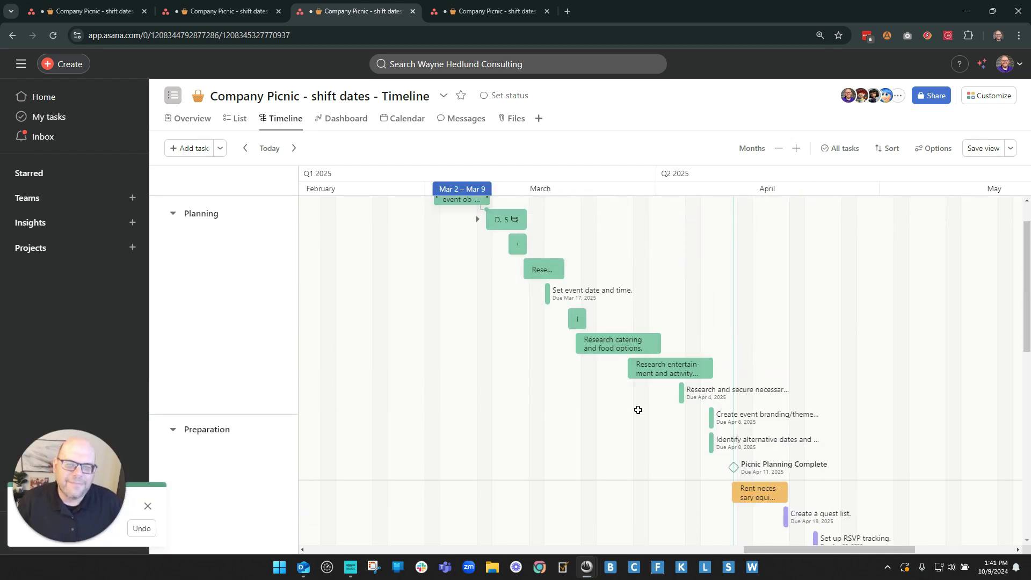
click(477, 266)
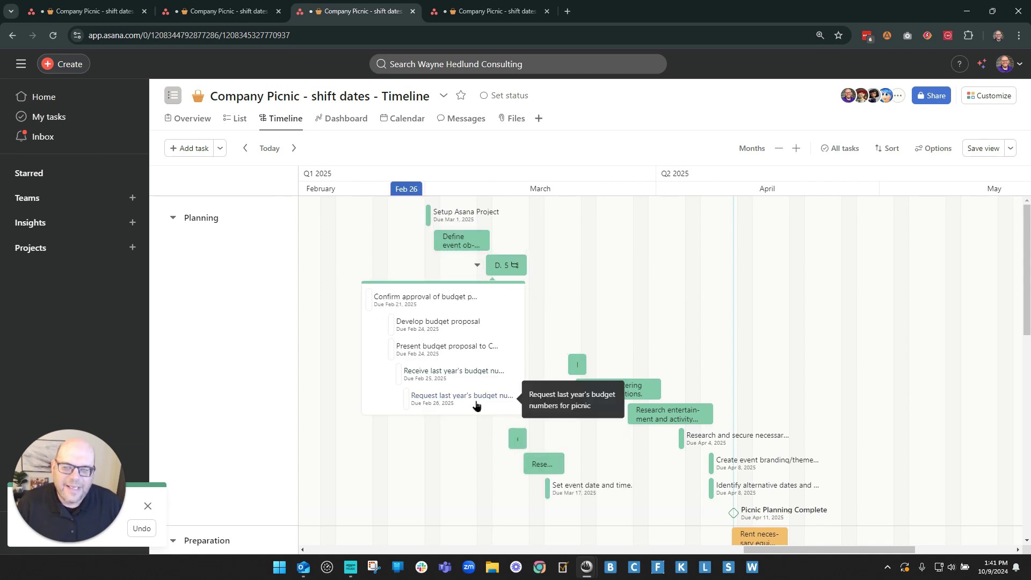
click(477, 266)
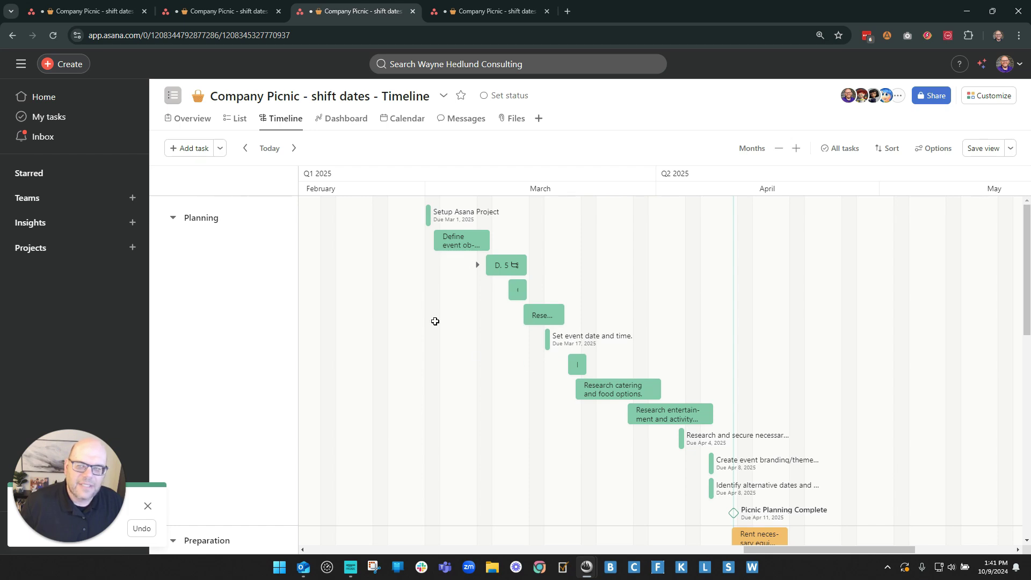
- Collapse the Planning, Preparation, Day Of Picnic and Closing sections while searching the timeline for the Closing tasks
click(171, 218)
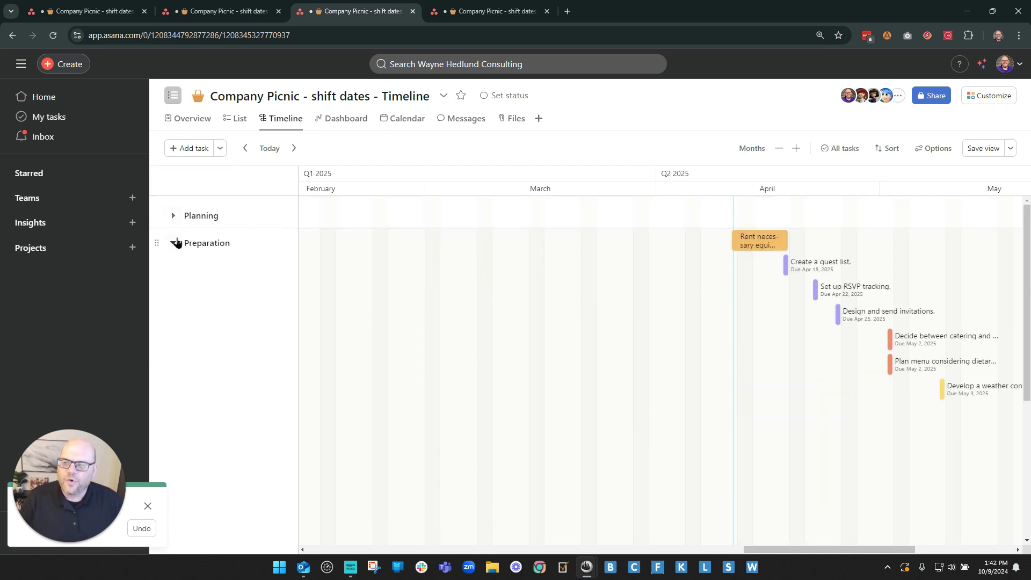
click(174, 243)
click(148, 509)
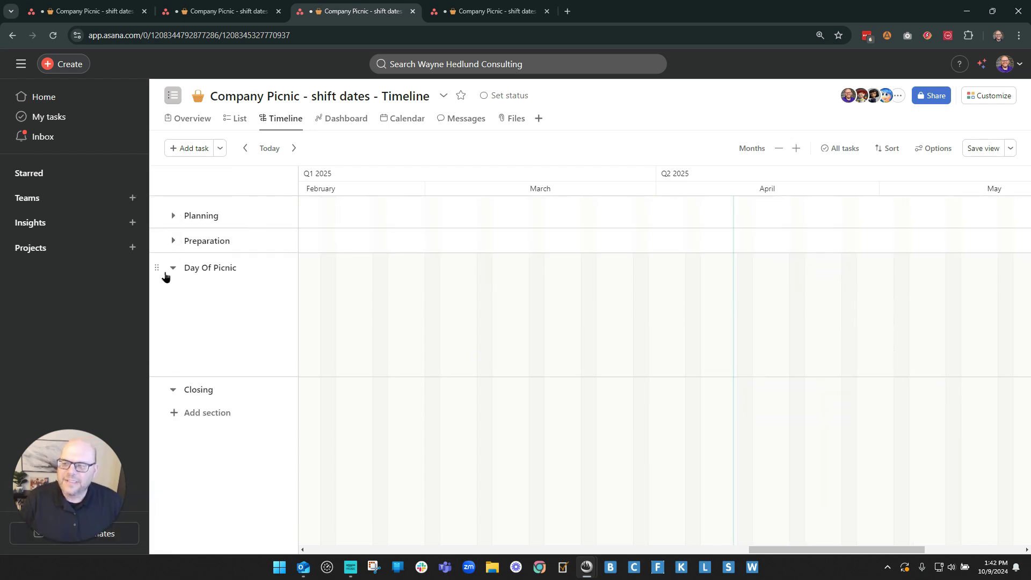
click(171, 269)
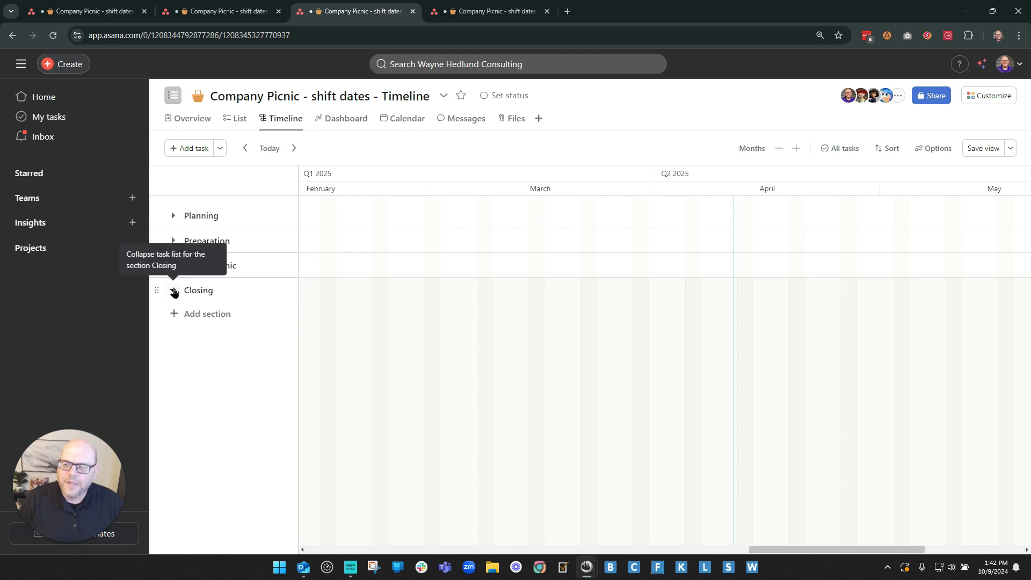
scroll(695, 469, right, 6)
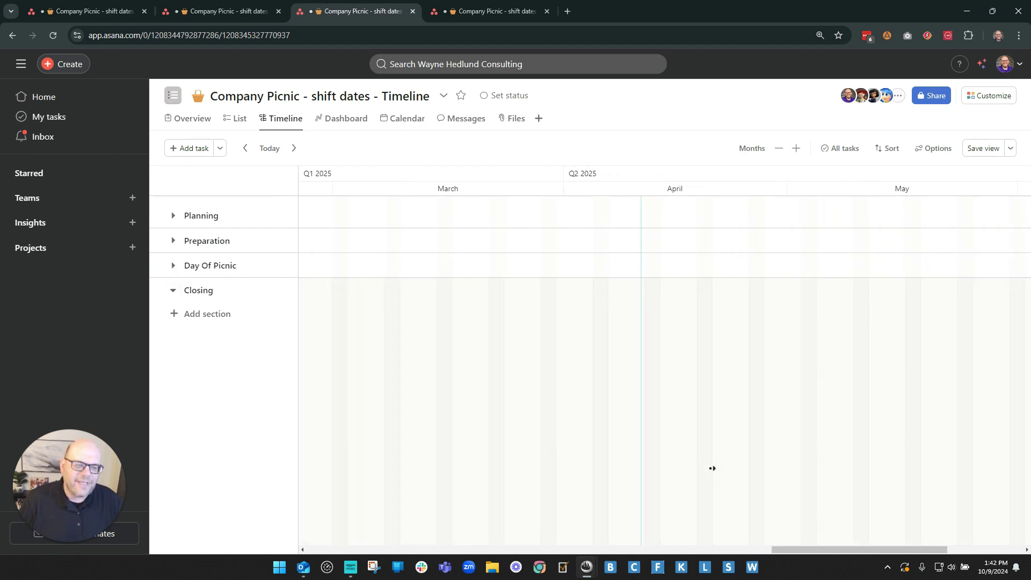
scroll(713, 468, right, 6)
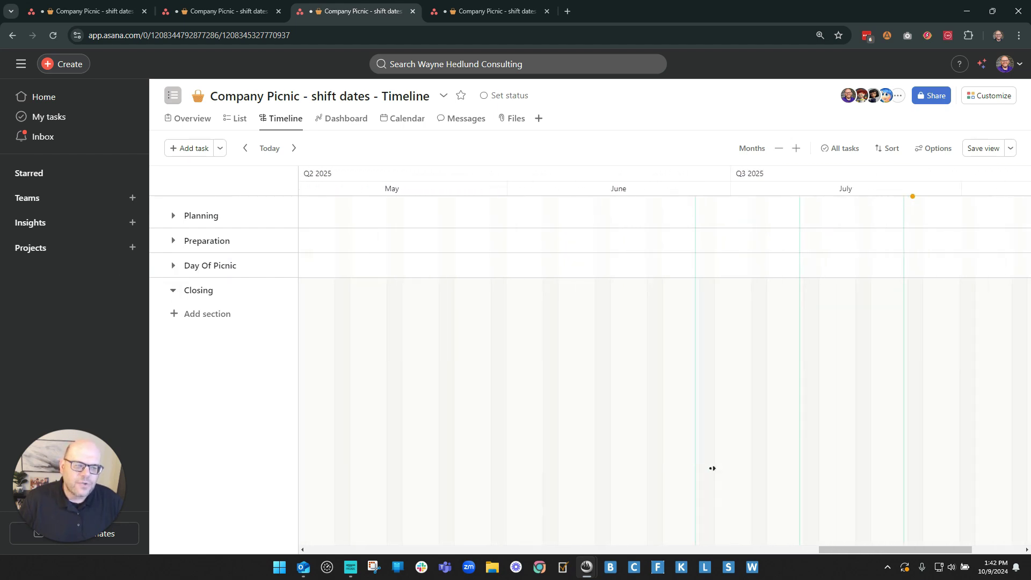
scroll(712, 469, right, 6)
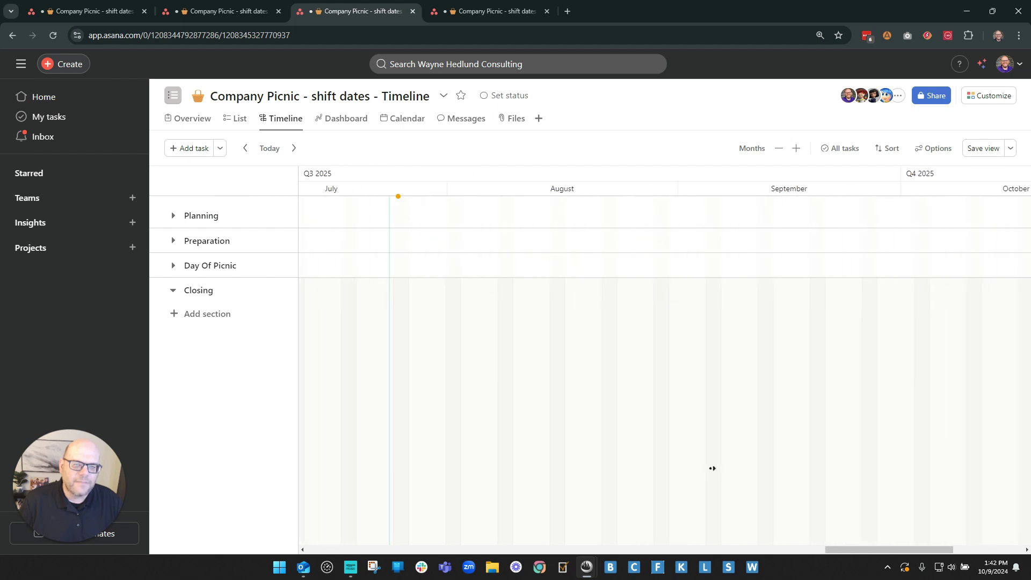
scroll(573, 444, left, 20)
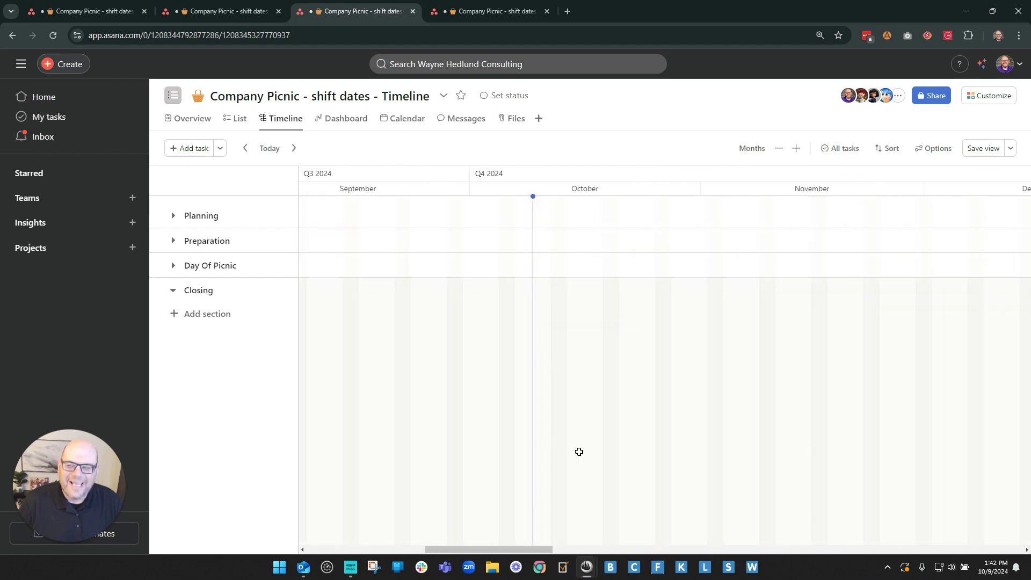
click(173, 290)
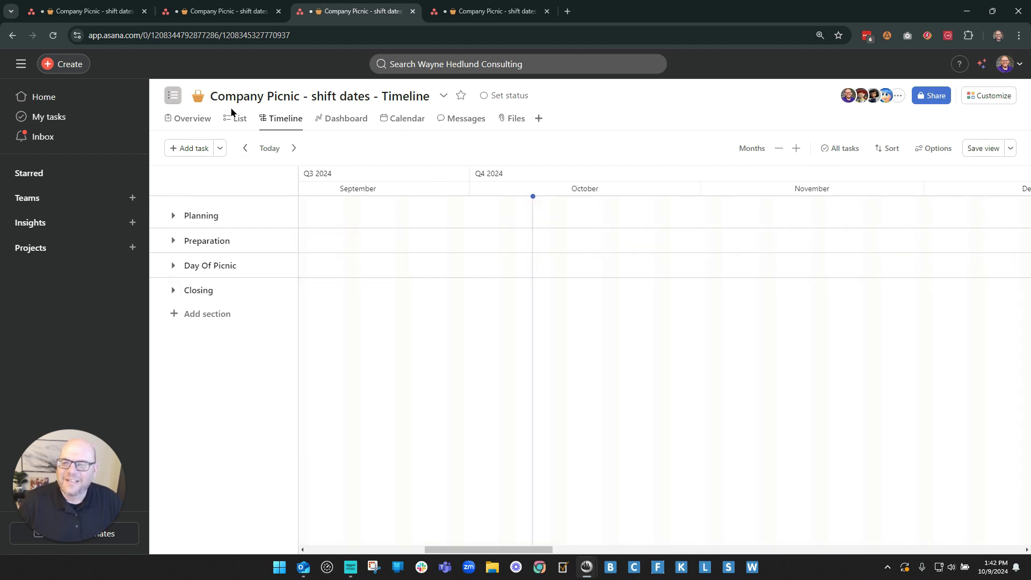
- Check the due dates of the Day Of Picnic and Closing tasks in the project's list view
key(Return)
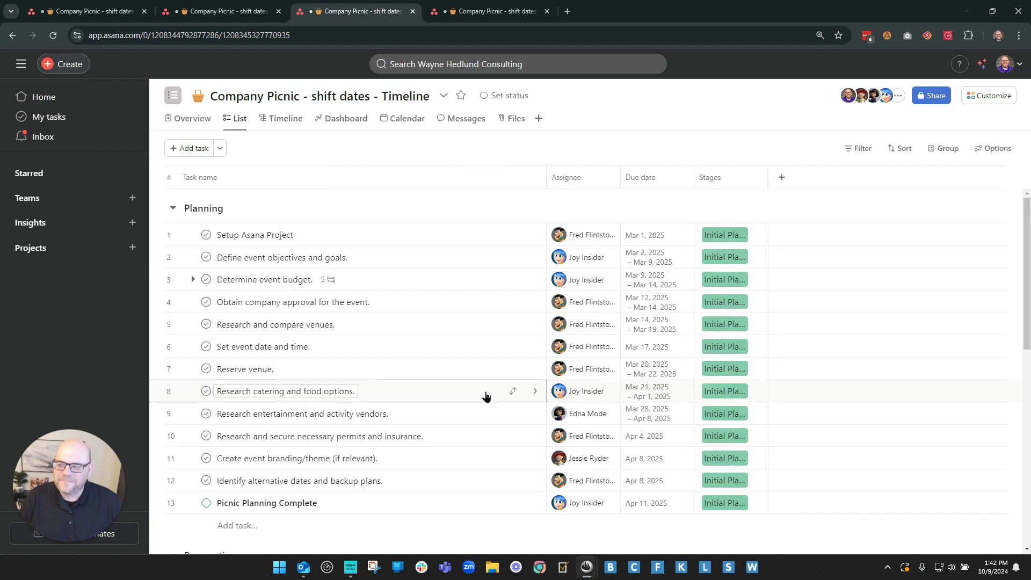
scroll(486, 395, down, 12)
scroll(379, 435, down, 10)
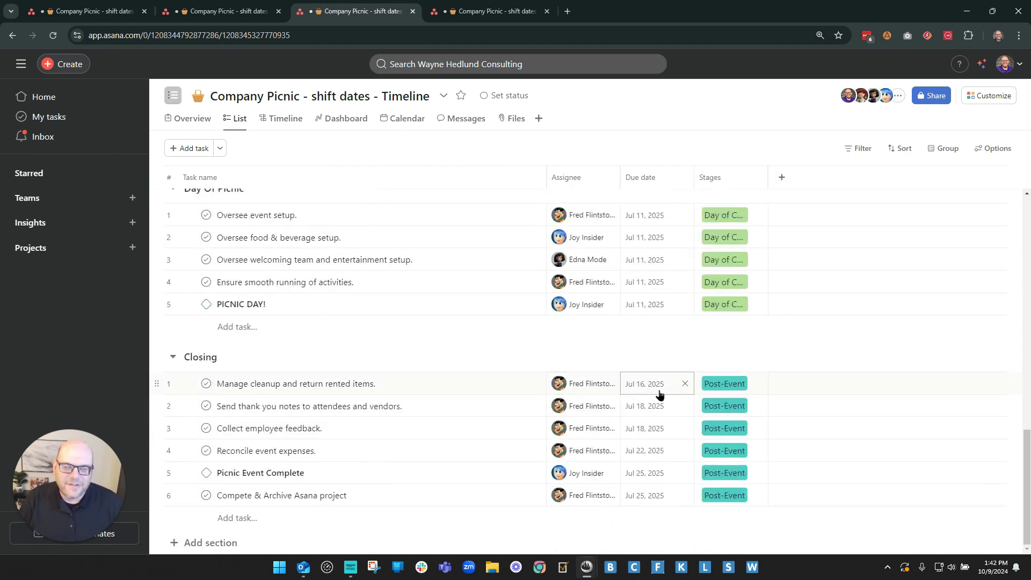
- Return to the project timeline and show it at the Months scale around the April to June Preparation tasks
click(274, 119)
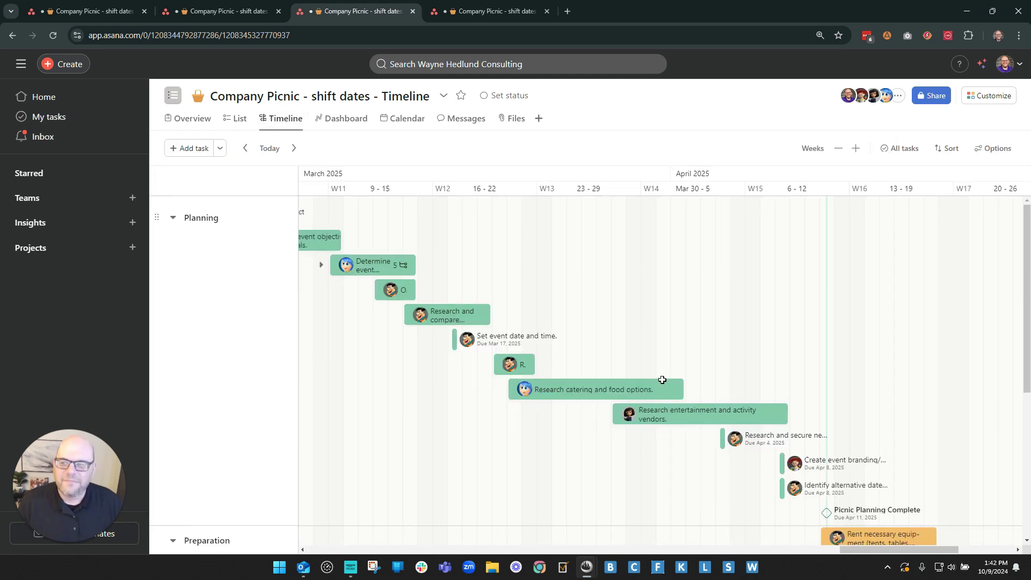
scroll(853, 430, down, 5)
scroll(739, 352, right, 10)
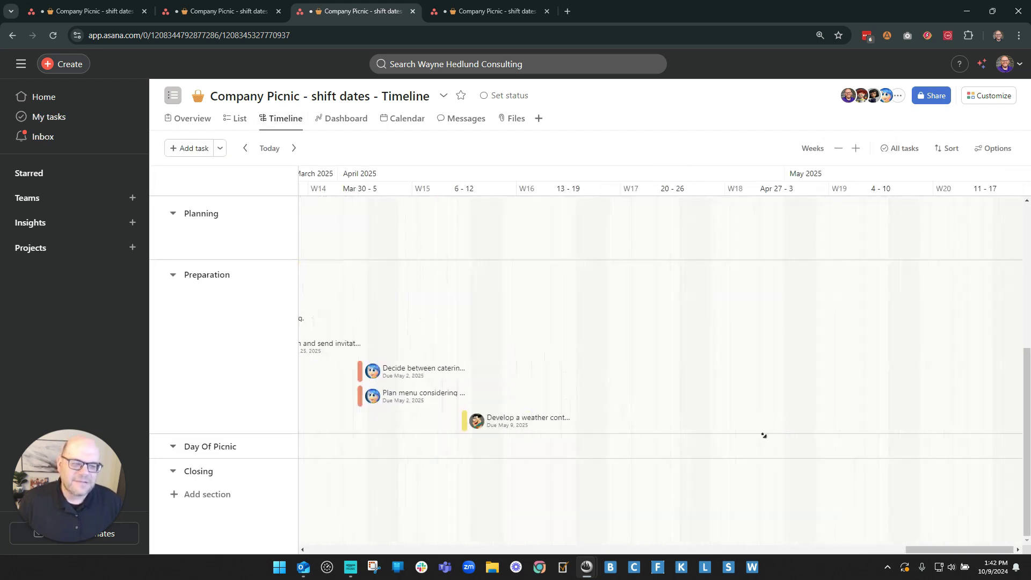
scroll(737, 446, down, 5)
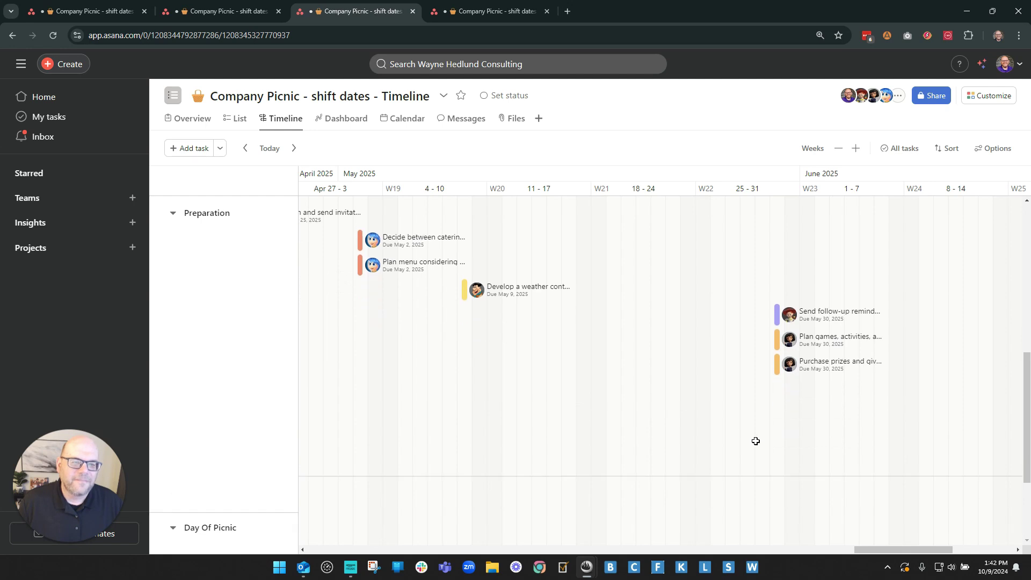
click(839, 149)
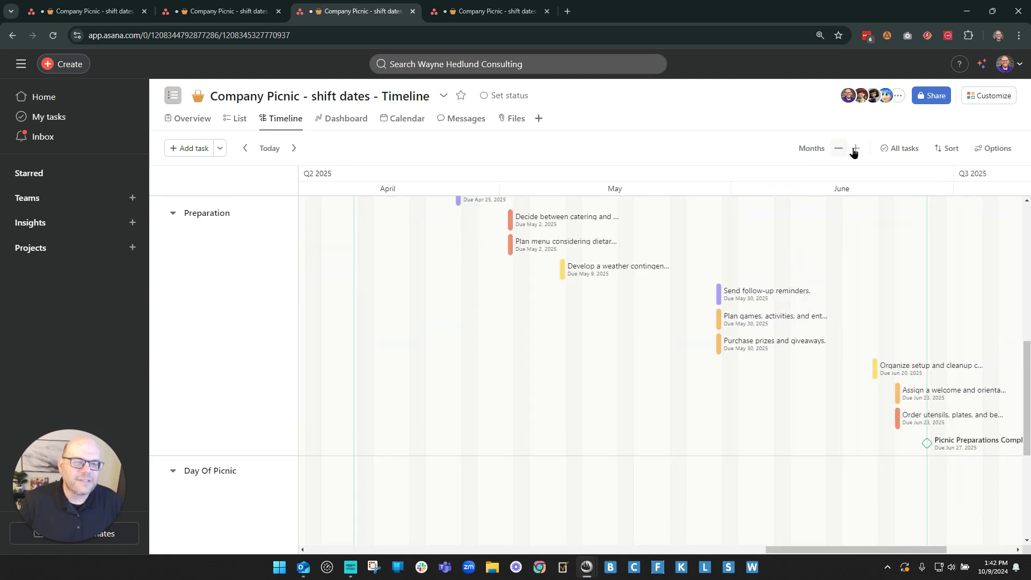
click(855, 149)
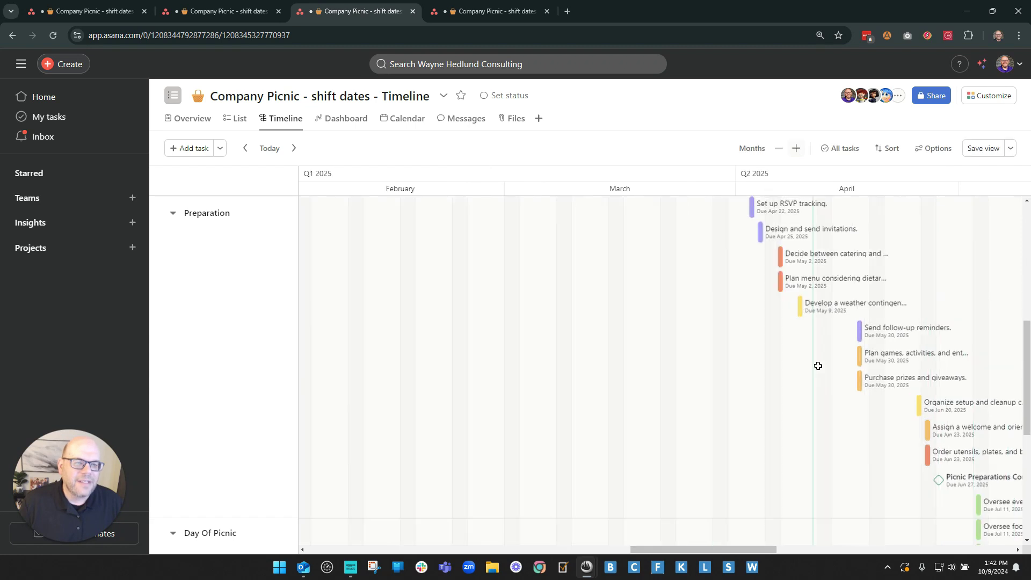
drag(758, 550, 854, 550)
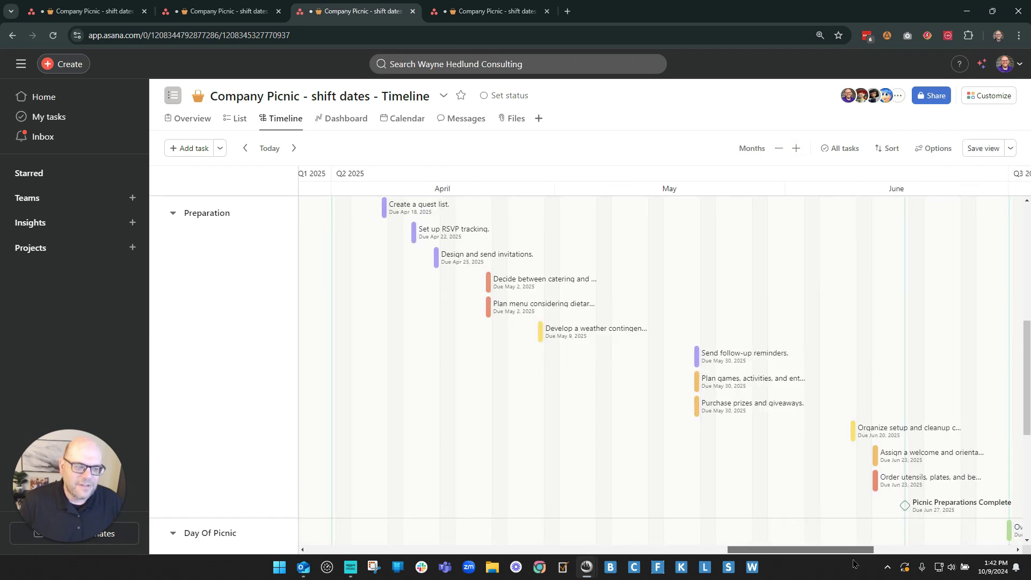
- Collapse the Preparation, Day Of Picnic and Planning sections and bring the Closing tasks in July into view
click(173, 213)
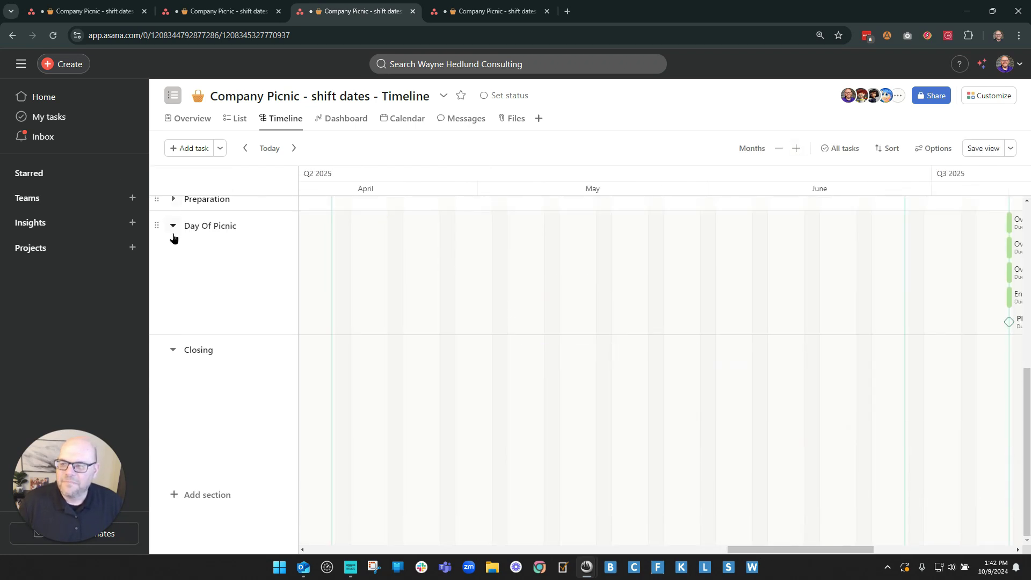
click(173, 227)
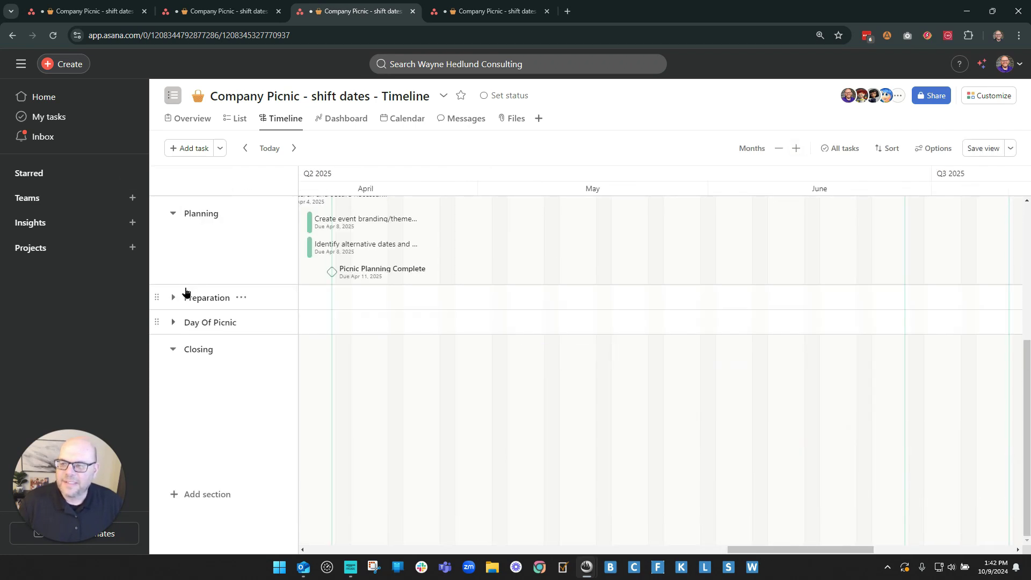
click(178, 215)
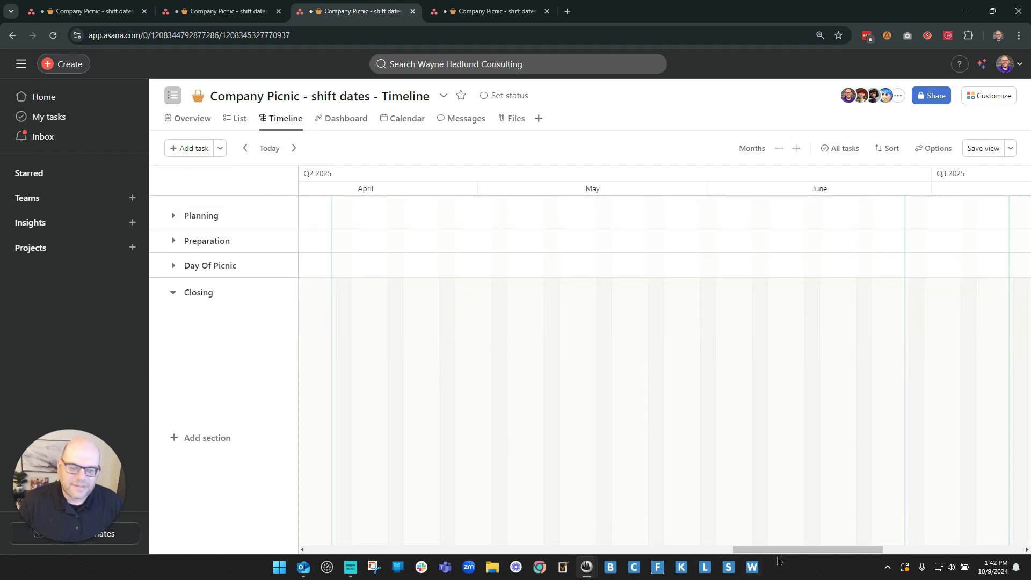
drag(778, 550, 891, 551)
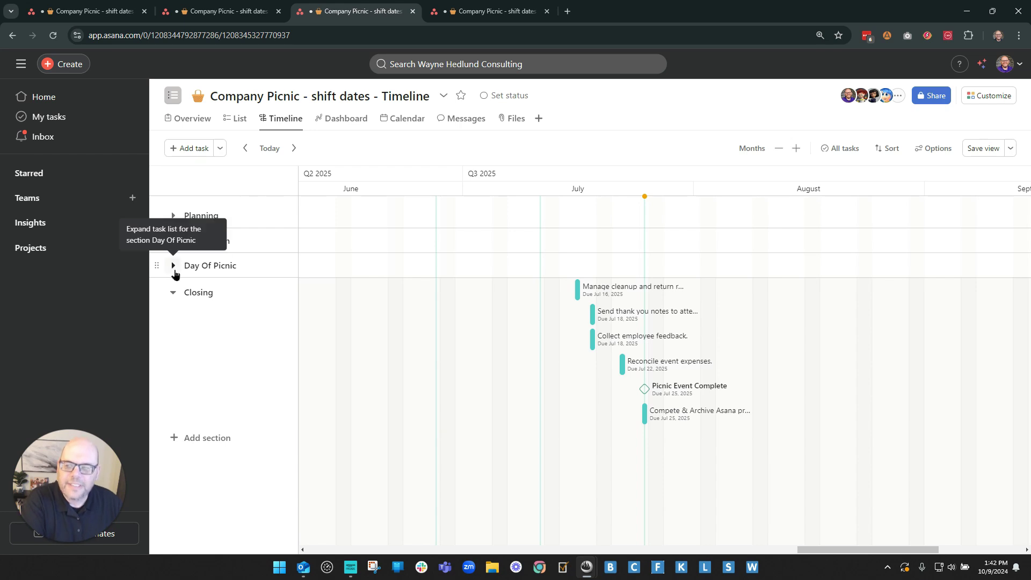
click(172, 270)
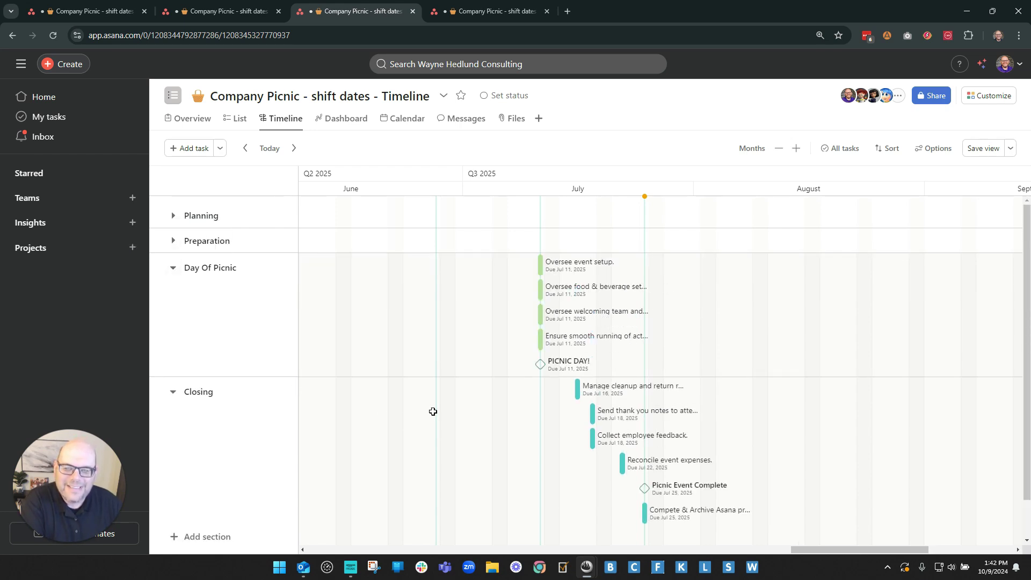
click(173, 268)
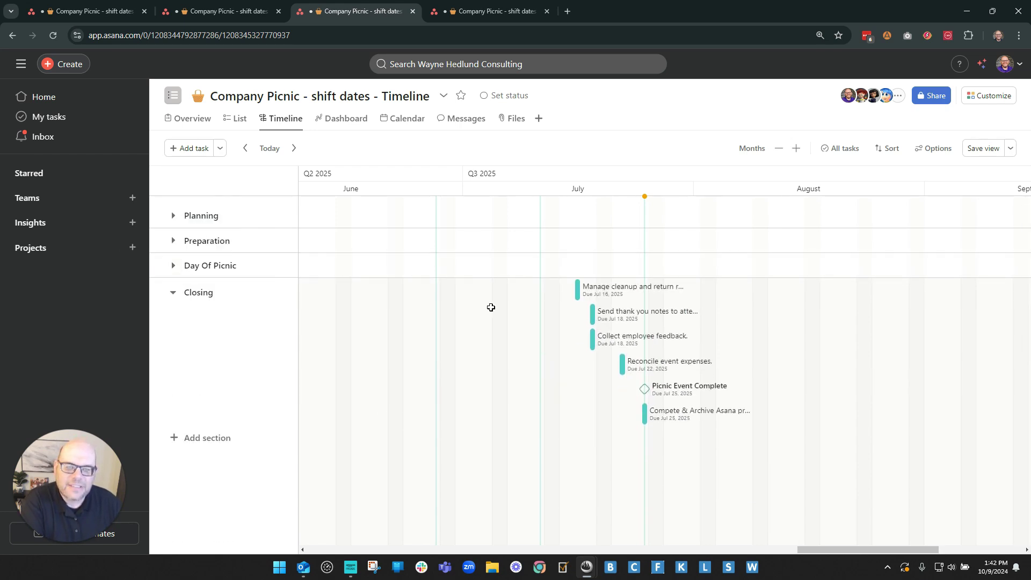
click(171, 268)
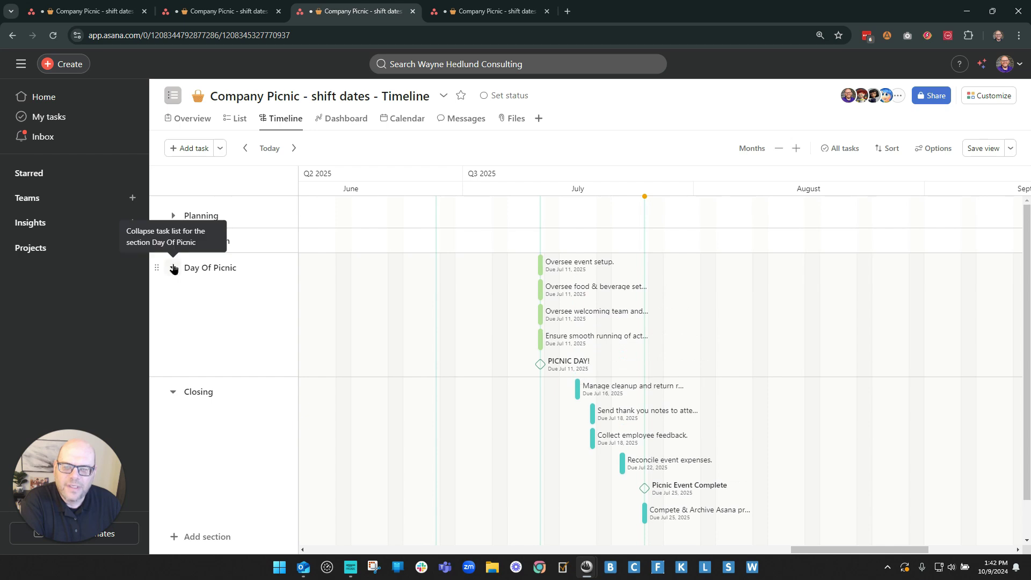
click(172, 267)
- Select all six Closing tasks and shift them together to July 21 – July 30
drag(518, 283, 695, 437)
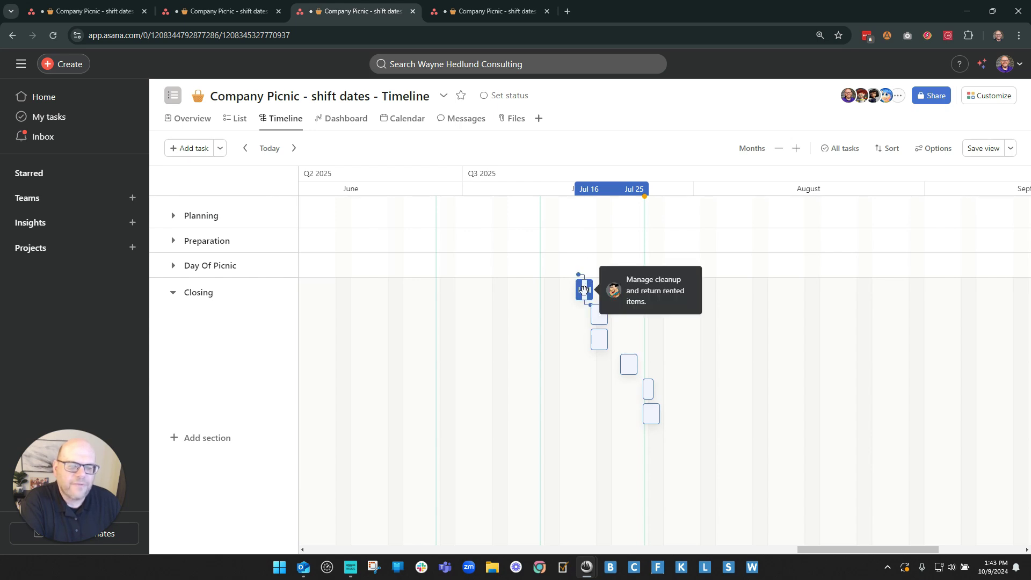
drag(585, 290, 630, 315)
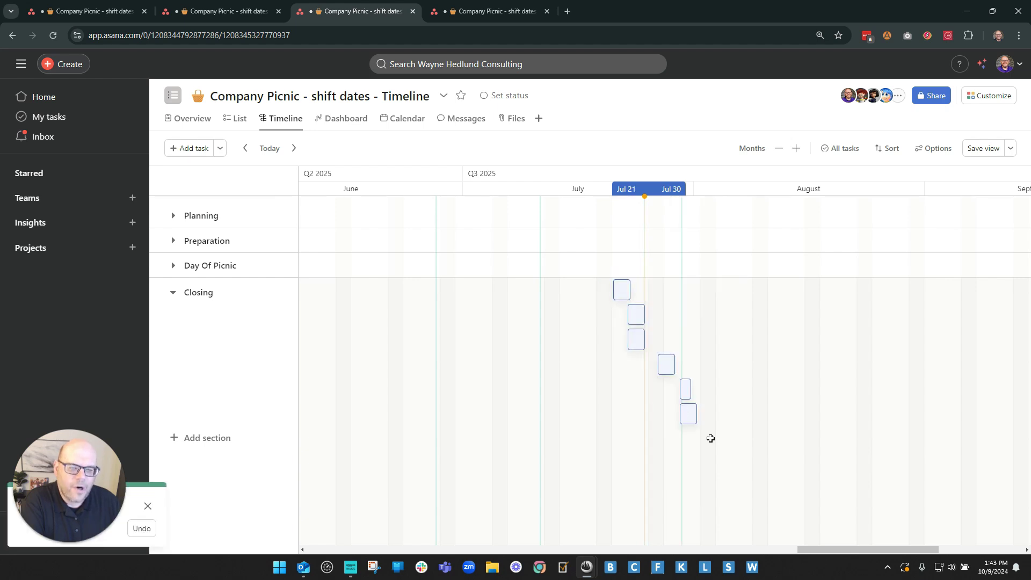
- Expand the Day Of Picnic section and shift its five tasks, including the "PICNIC DAY!" milestone, together to July 17
click(173, 267)
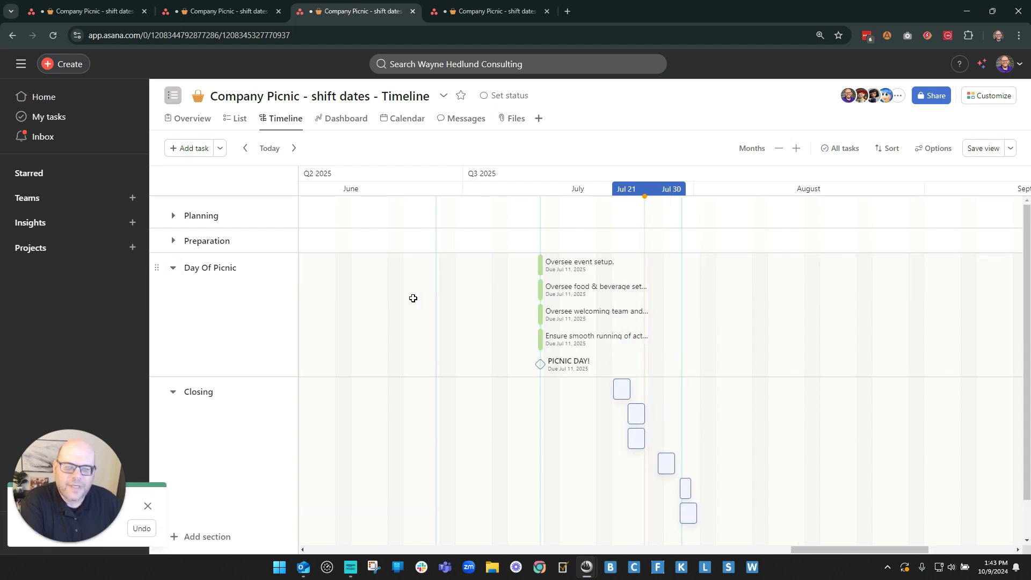
drag(493, 263, 565, 364)
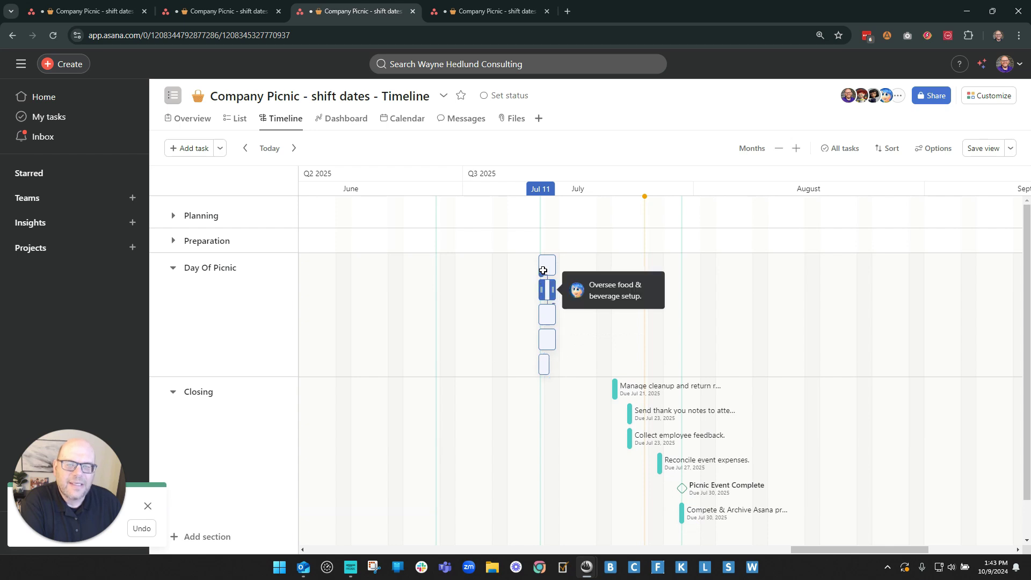
drag(547, 263, 586, 275)
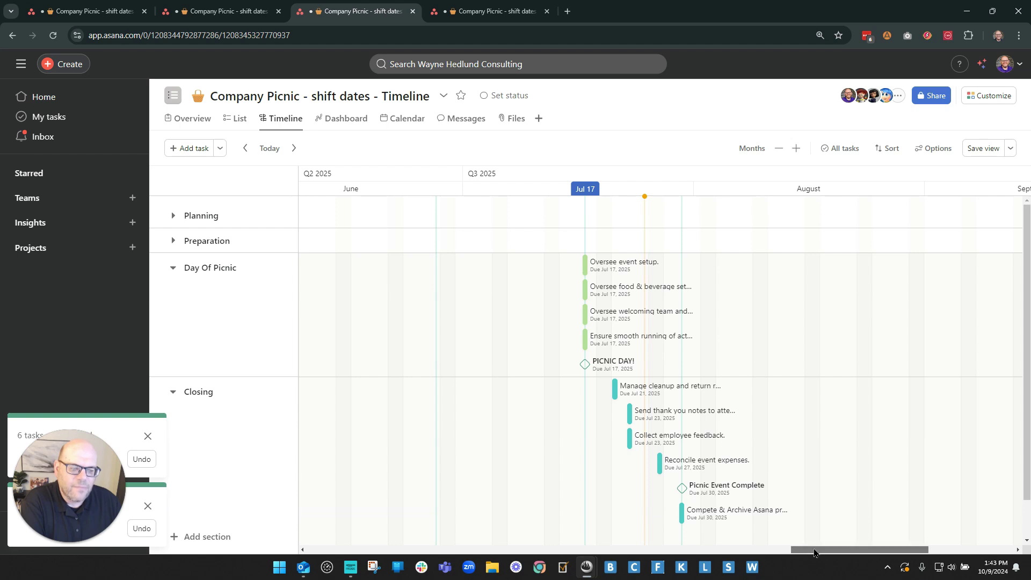
- Select all six Closing tasks on the timeline and shift them together to Aug 7 – Aug 16
drag(816, 550, 849, 549)
scroll(727, 379, down, 1)
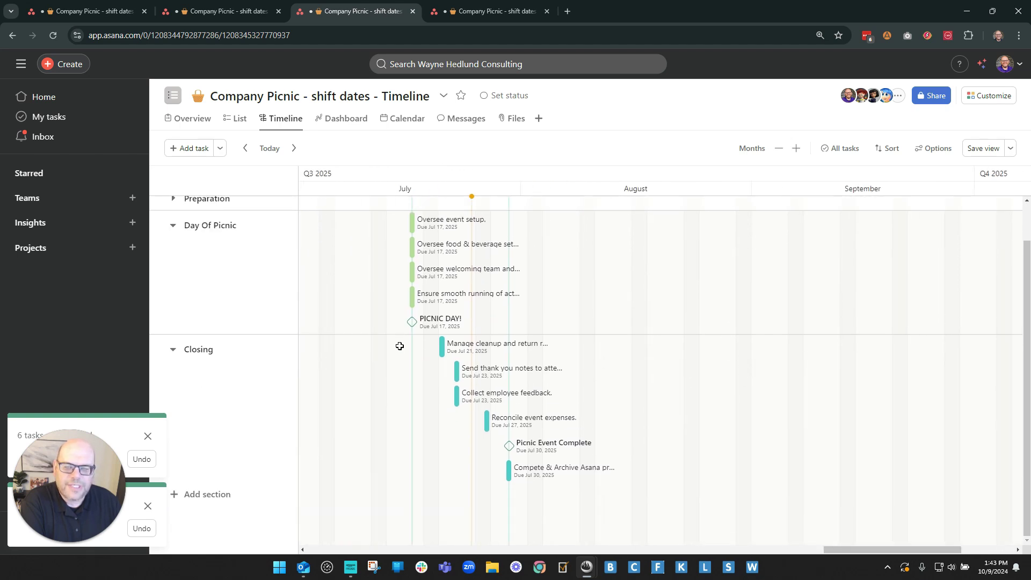
drag(399, 346, 589, 495)
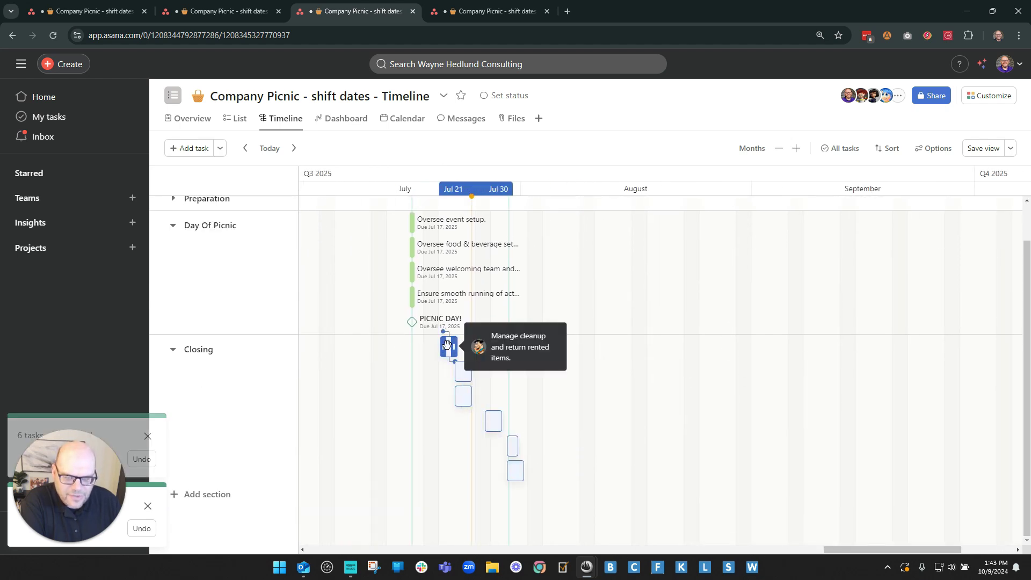
drag(453, 351, 574, 349)
- Select the five Day Of Picnic tasks, including the "PICNIC DAY!" milestone, and shift them together to Aug 2
scroll(449, 374, up, 1)
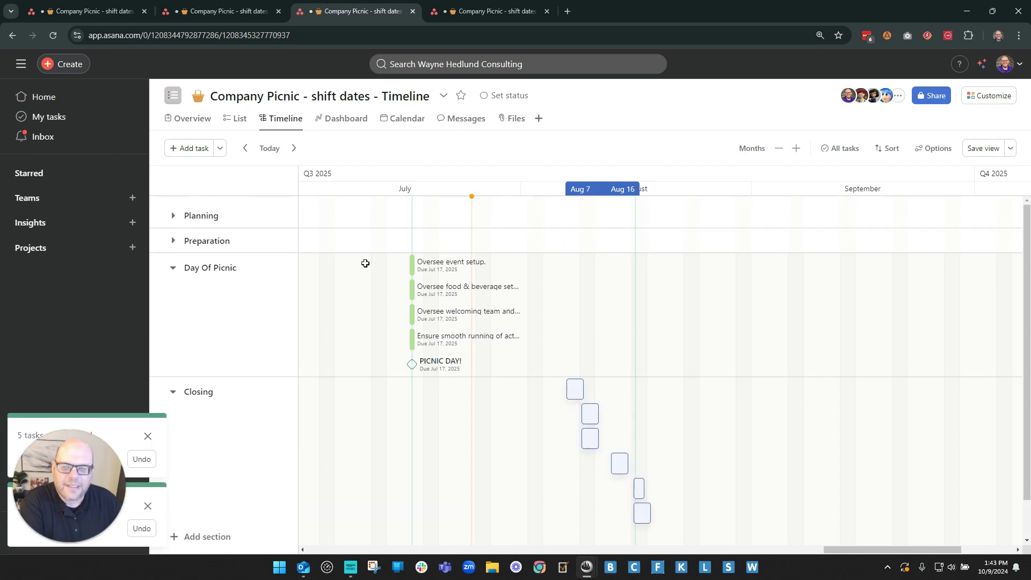
drag(364, 264, 463, 375)
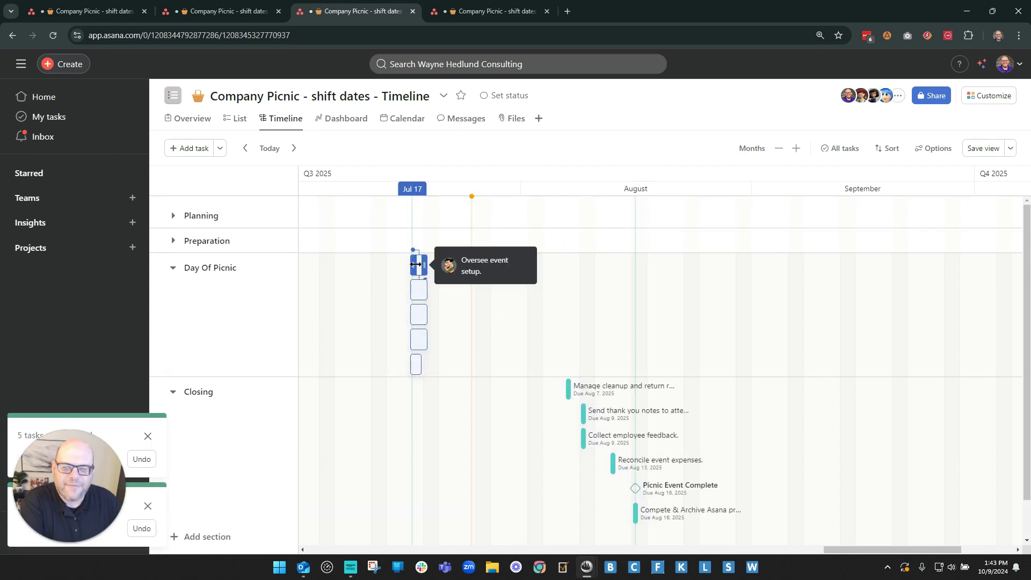
drag(418, 262, 536, 273)
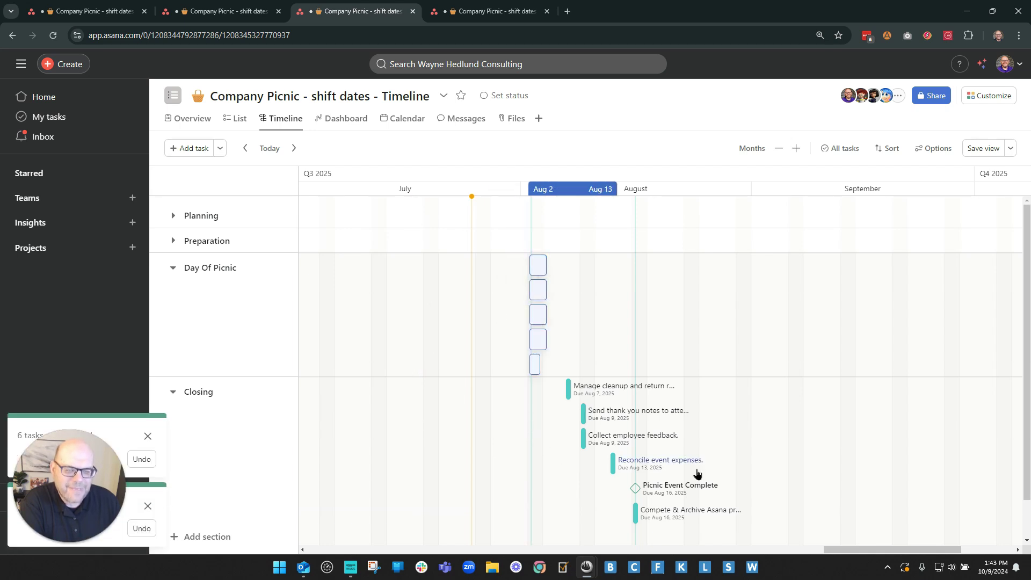
- Collapse the Closing section and expand the Preparation section on the timeline
scroll(801, 535, left, 8)
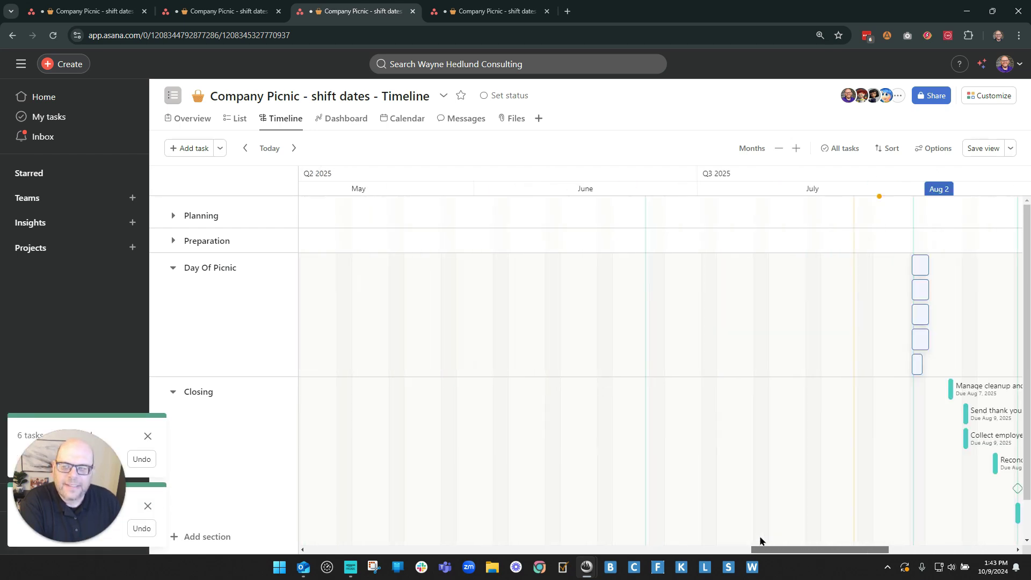
scroll(784, 536, right, 3)
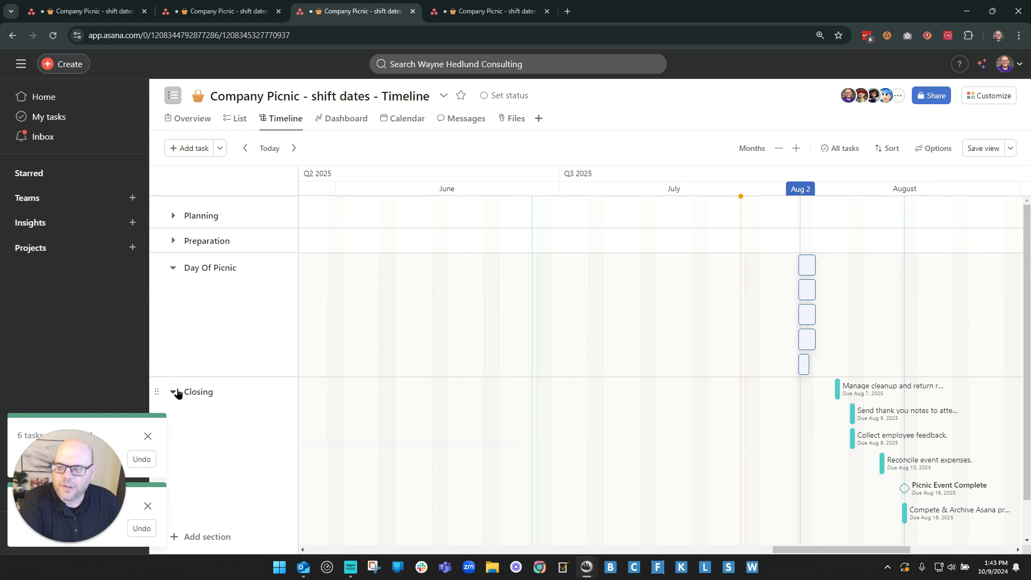
click(173, 392)
click(174, 241)
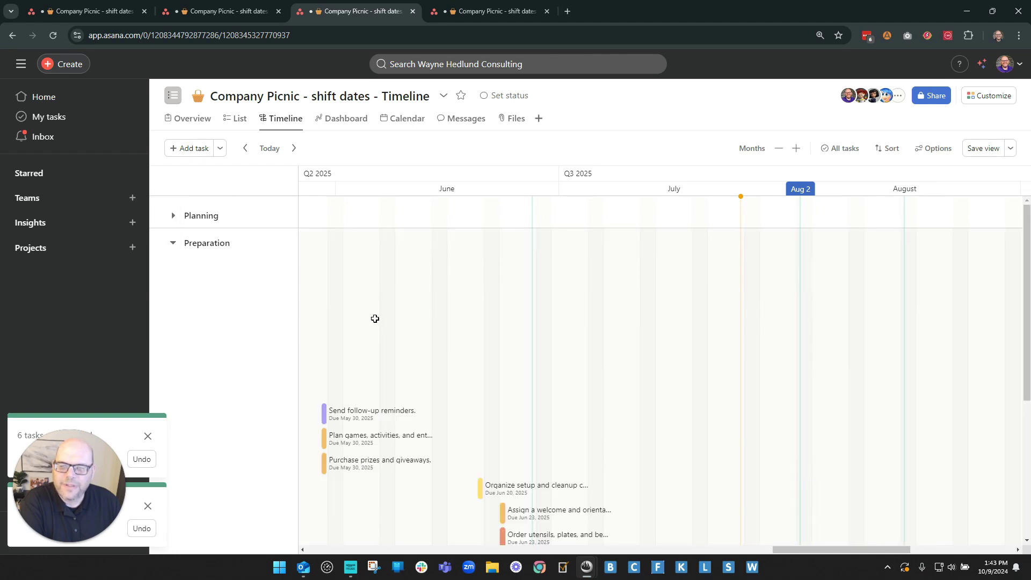
- Select the last five Preparation tasks, from "Purchase prizes and giveaways" to "Picnic Preparations Complete", and shift them together to Jul 4 – Aug 1
scroll(688, 371, down, 5)
scroll(693, 372, up, 5)
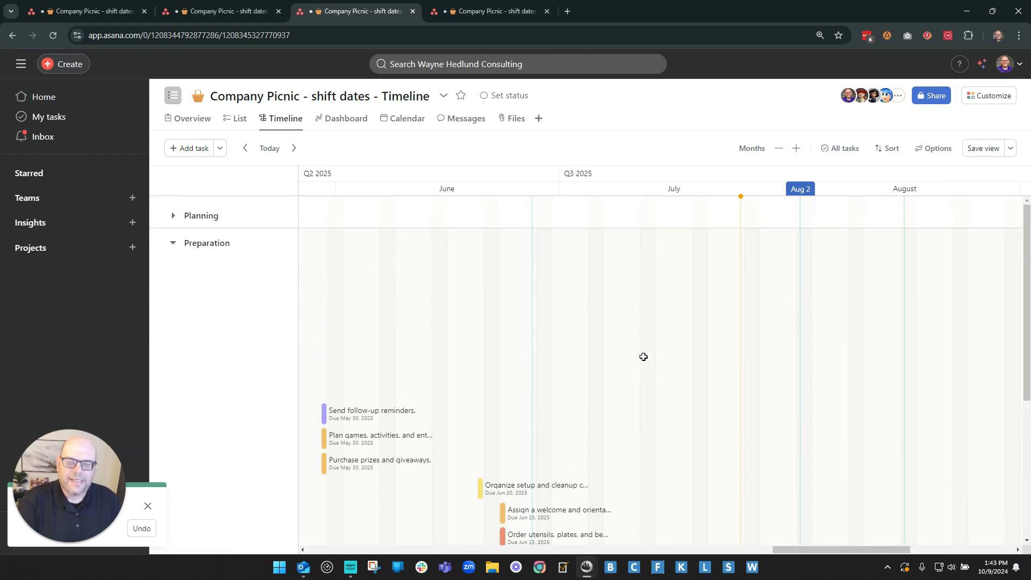
scroll(642, 357, down, 2)
scroll(639, 355, down, 2)
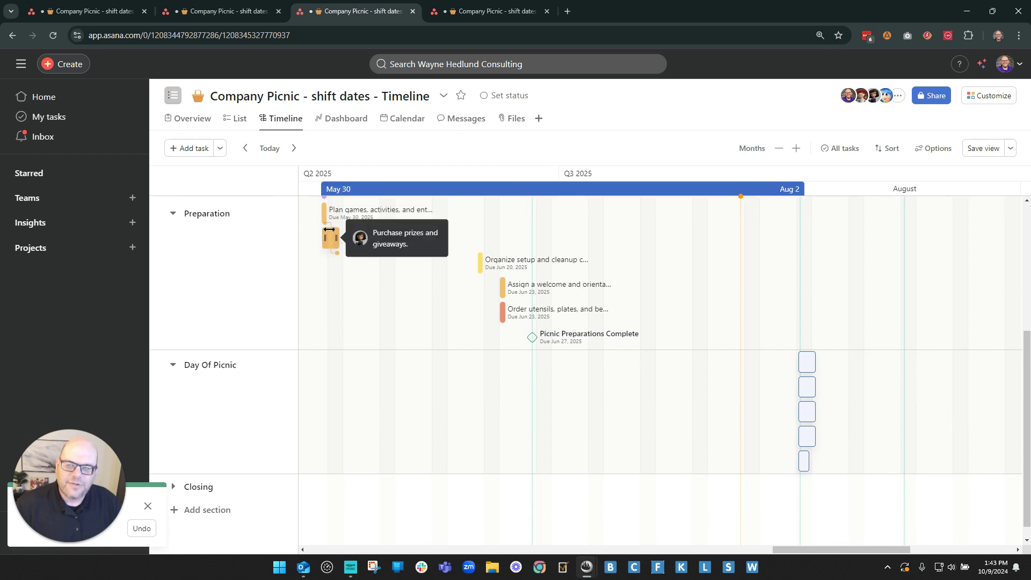
drag(553, 278, 605, 345)
drag(534, 334, 798, 338)
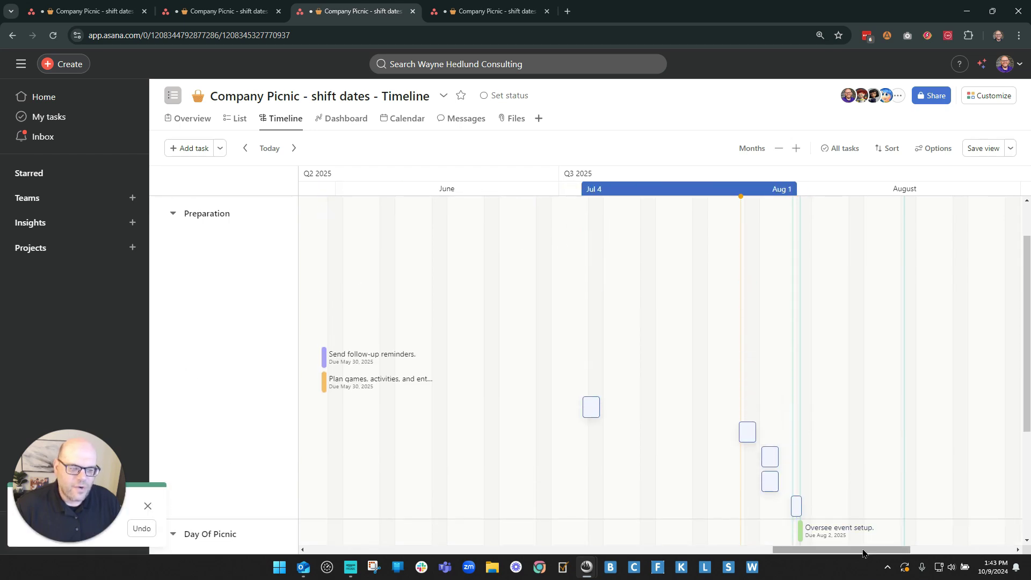
- Select the first nine Preparation tasks, through "Plan games, activities, and entertainment", and shift them together to May 15 – Jul 3
drag(862, 554, 798, 552)
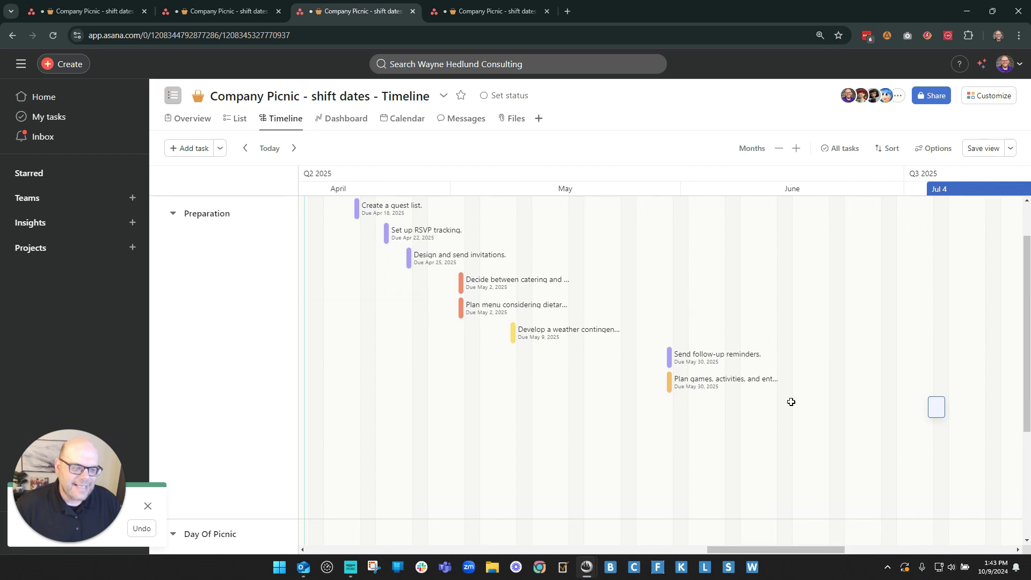
scroll(866, 519, up, 1)
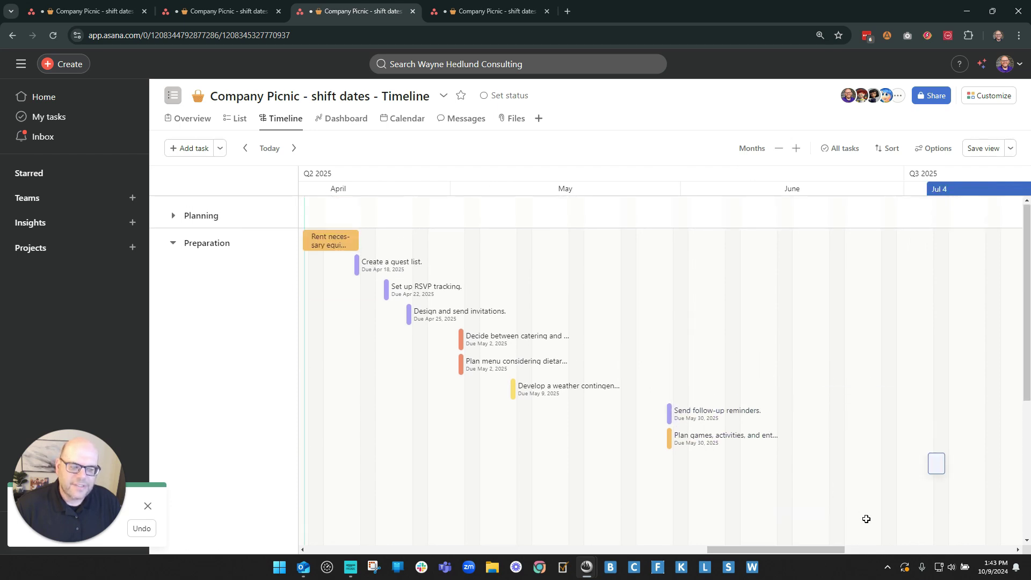
drag(823, 554, 418, 242)
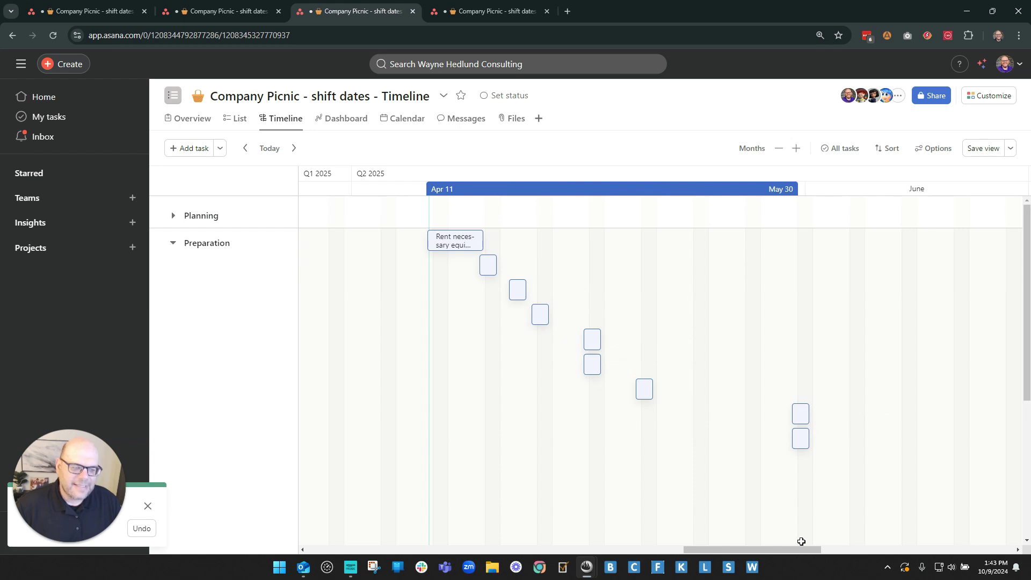
drag(797, 553, 850, 553)
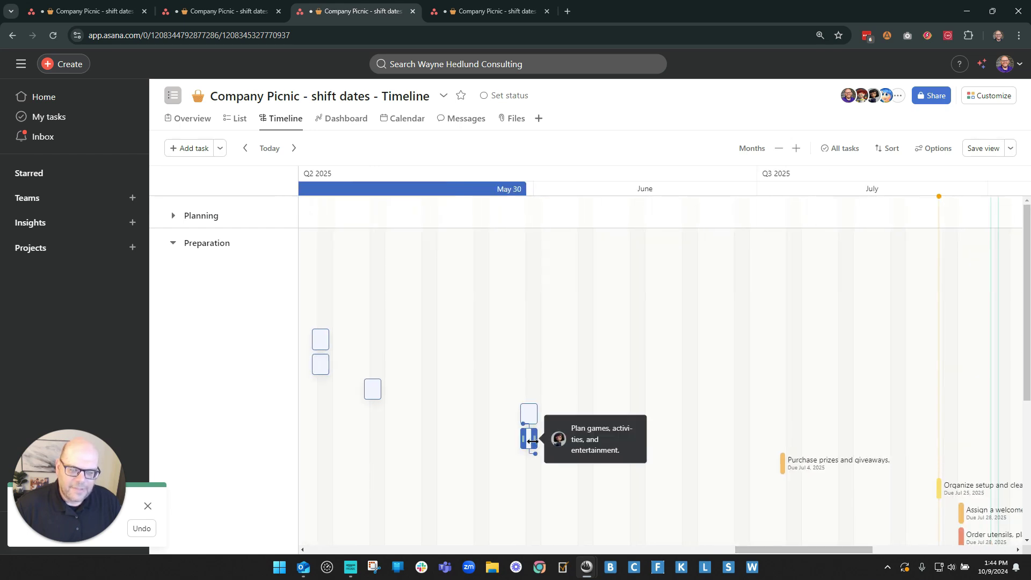
drag(527, 440, 774, 446)
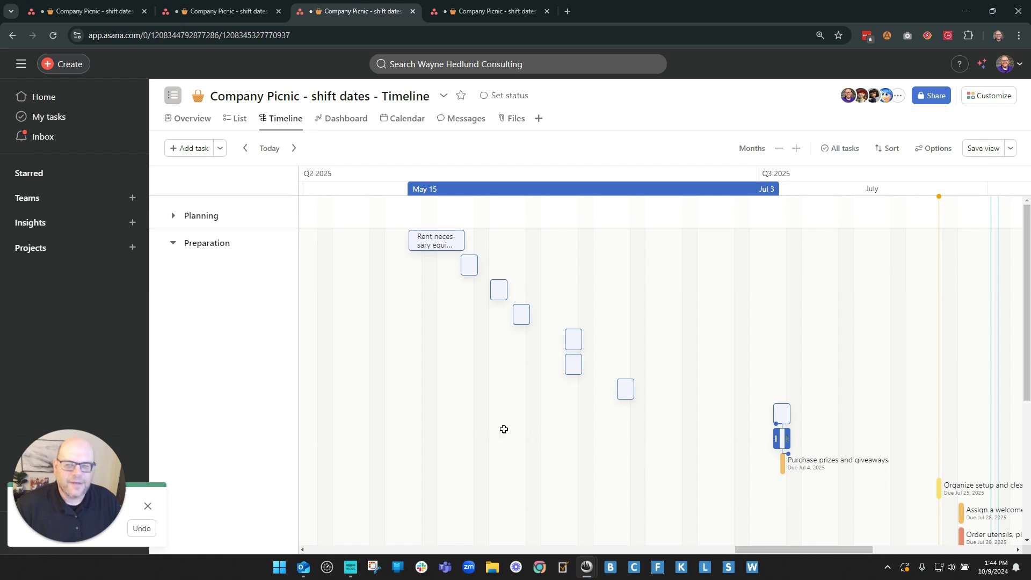
- Collapse the Preparation and Day Of Picnic sections and expand the Planning section
click(174, 245)
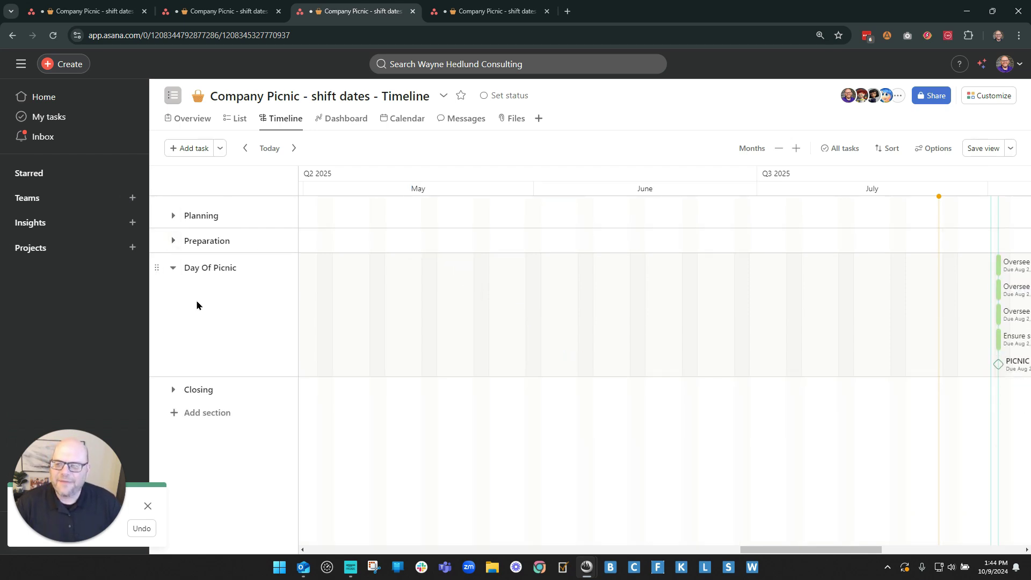
click(173, 271)
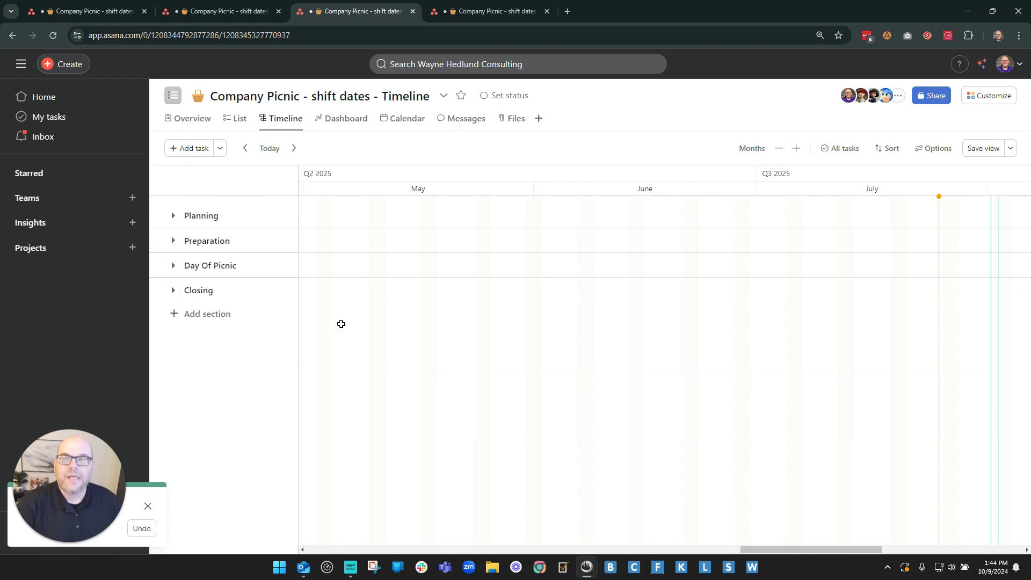
click(173, 215)
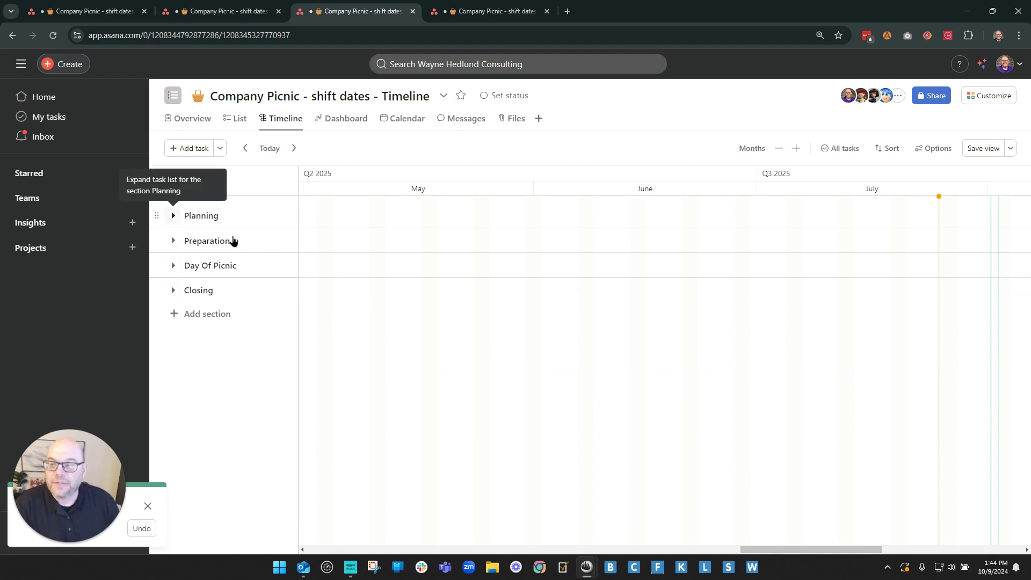
- Bring the Planning tasks in March into view, show the subtasks of "Determine event budget", and hide them again
drag(792, 551, 631, 505)
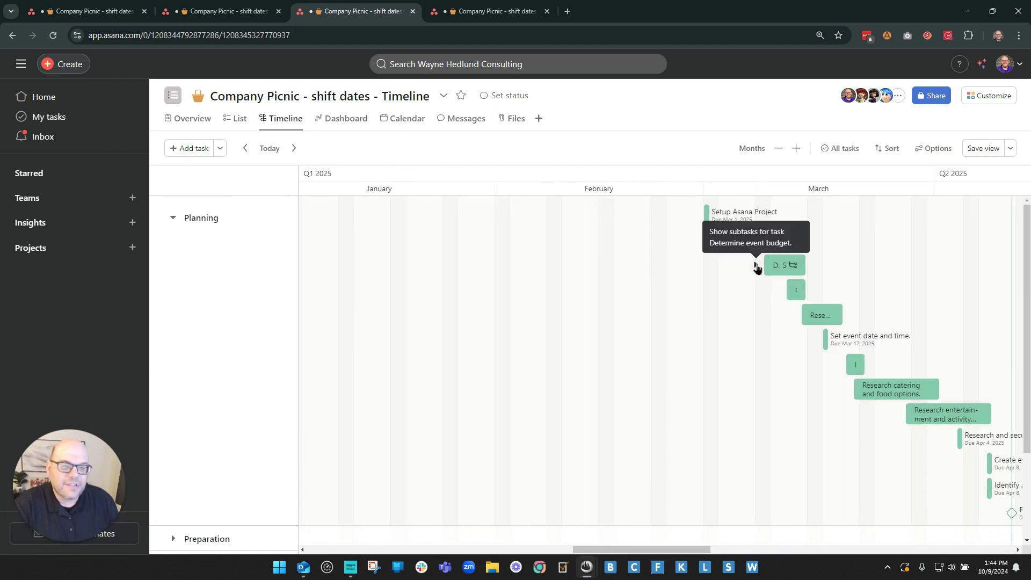
click(756, 264)
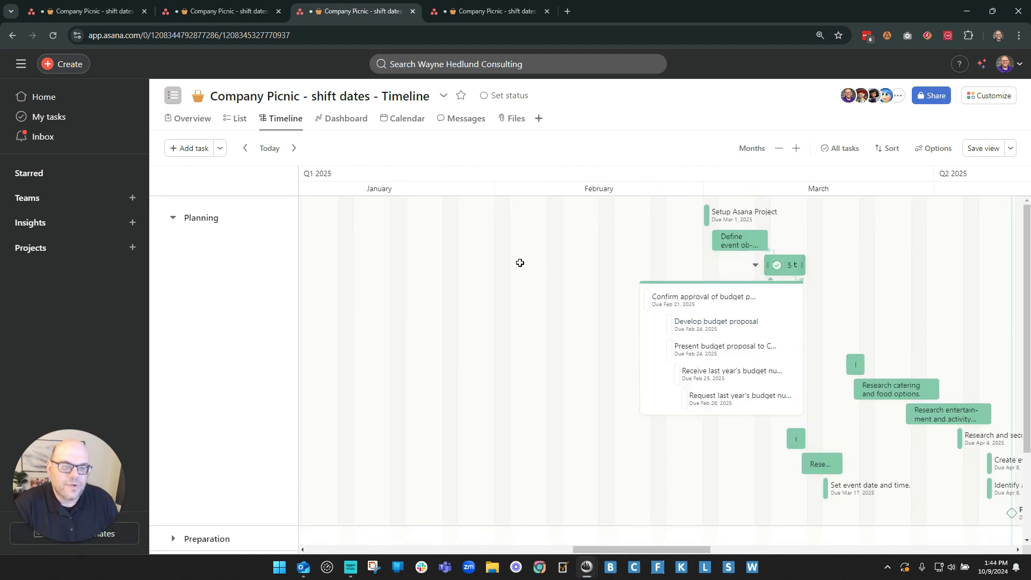
click(755, 265)
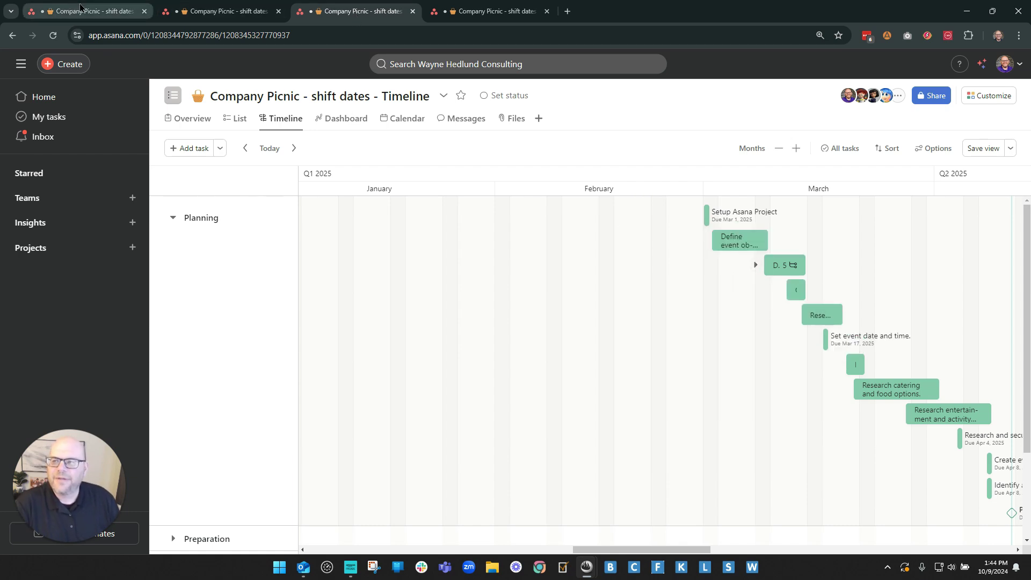
- Switch to the "Company Picnic - shift dates - Duplicate Section" project and collapse its Planning, Preparation and Day Of Picnic sections
click(226, 11)
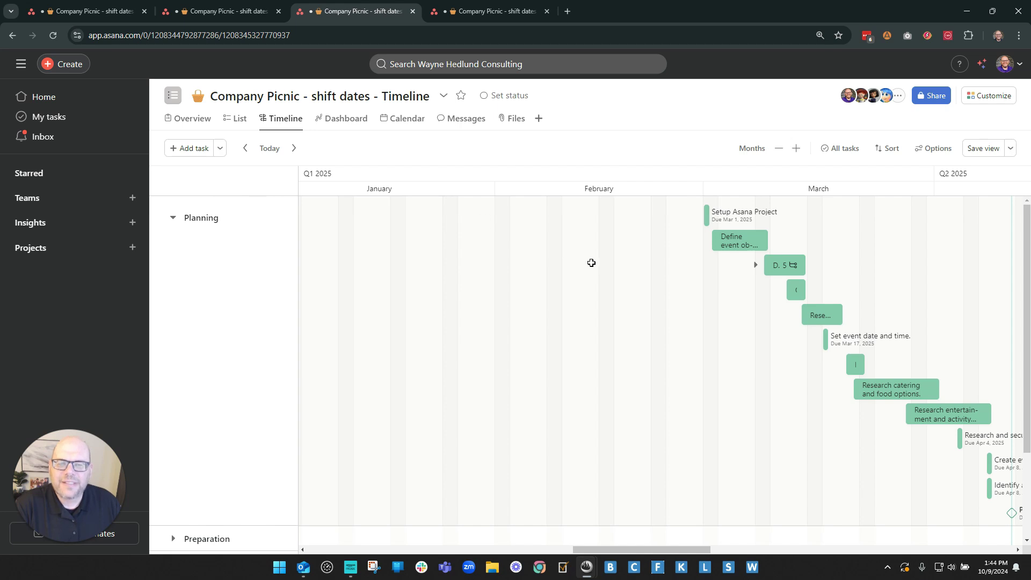
click(453, 10)
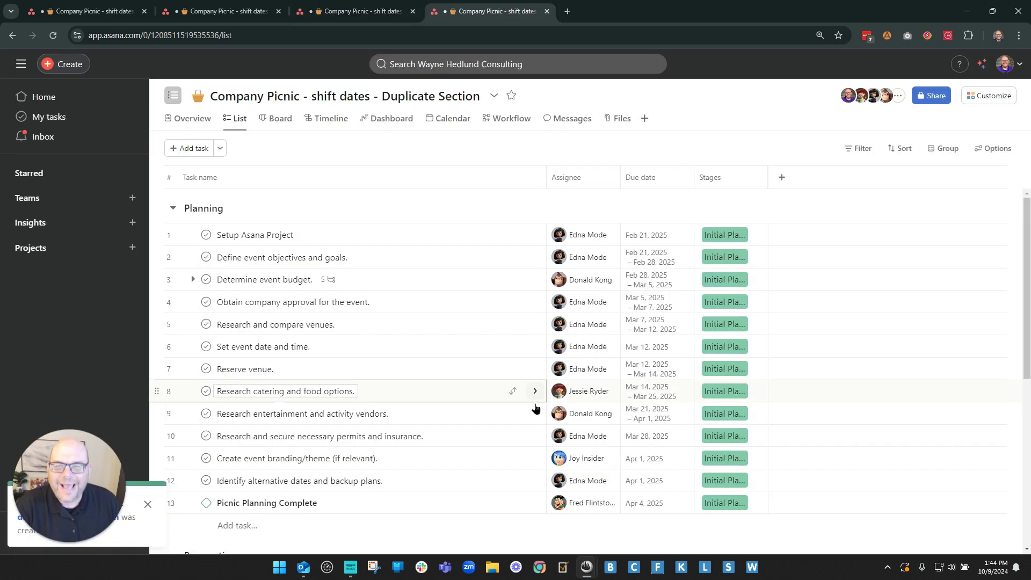
click(147, 504)
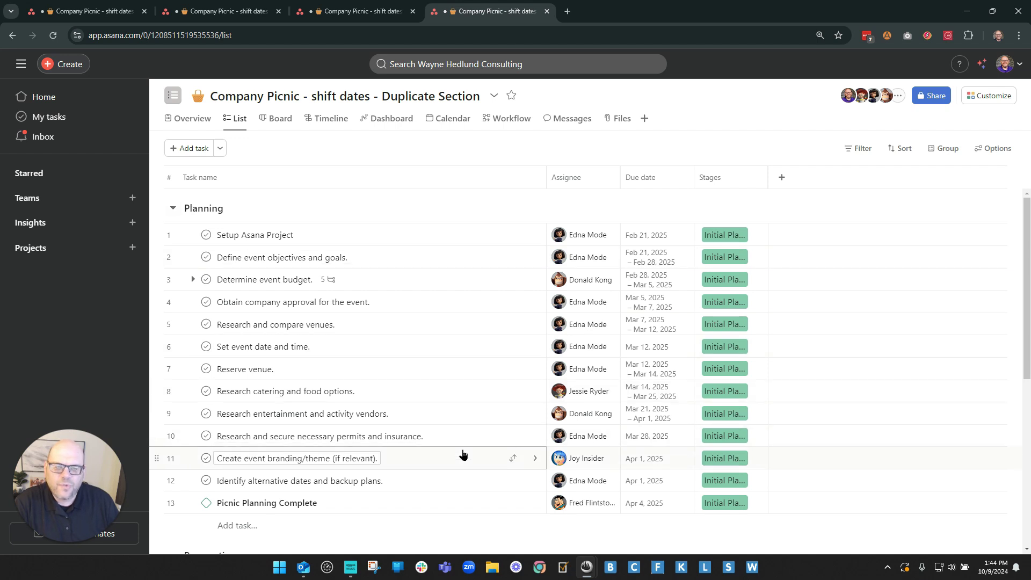
click(173, 209)
click(173, 240)
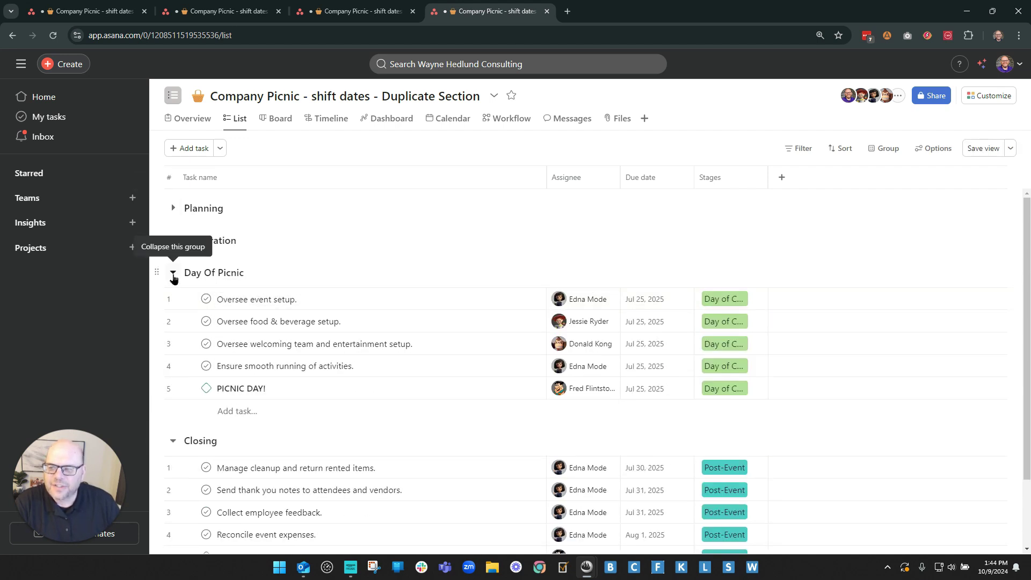
click(172, 272)
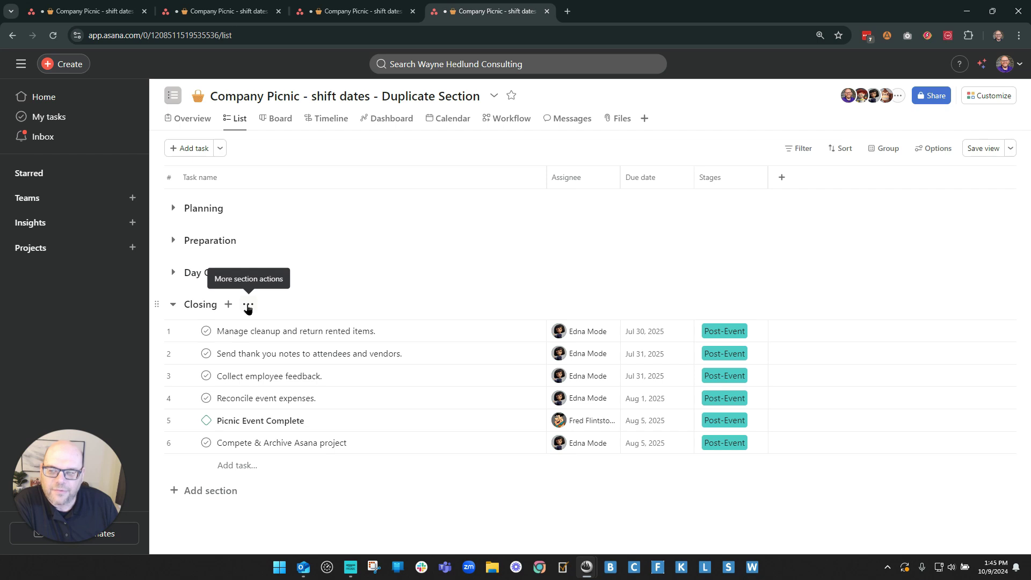
- Start duplicating the Closing section, with assignees and collaborators included in the copied task details
click(247, 306)
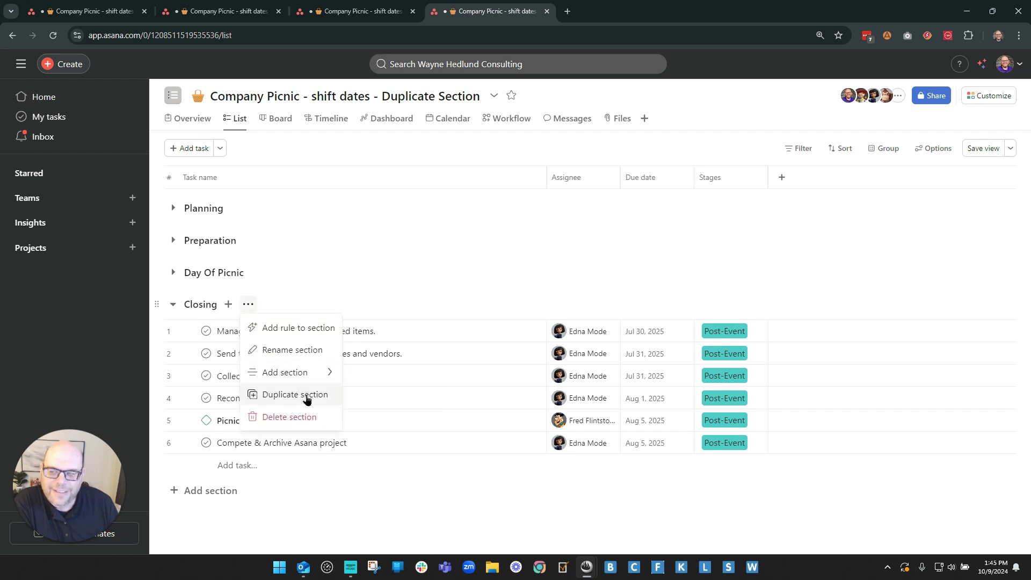
click(307, 396)
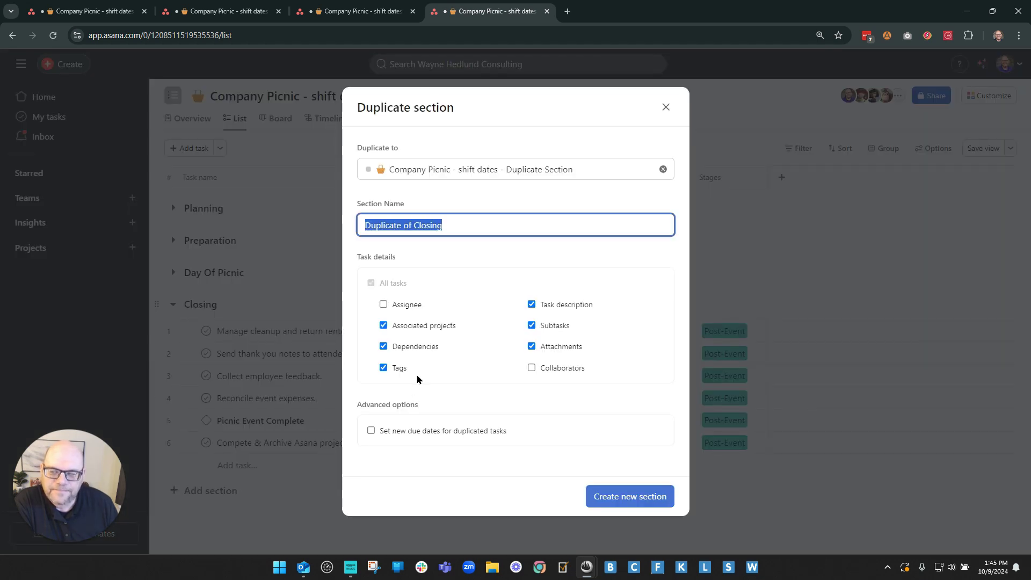
click(384, 304)
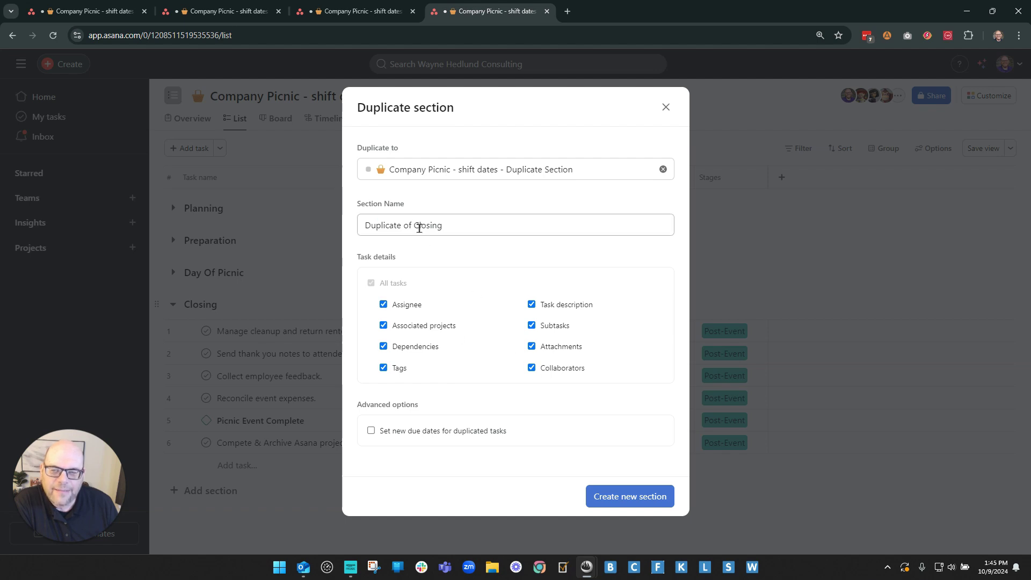
- Name the duplicated section "Closing NEW"
click(414, 225)
drag(414, 222, 330, 226)
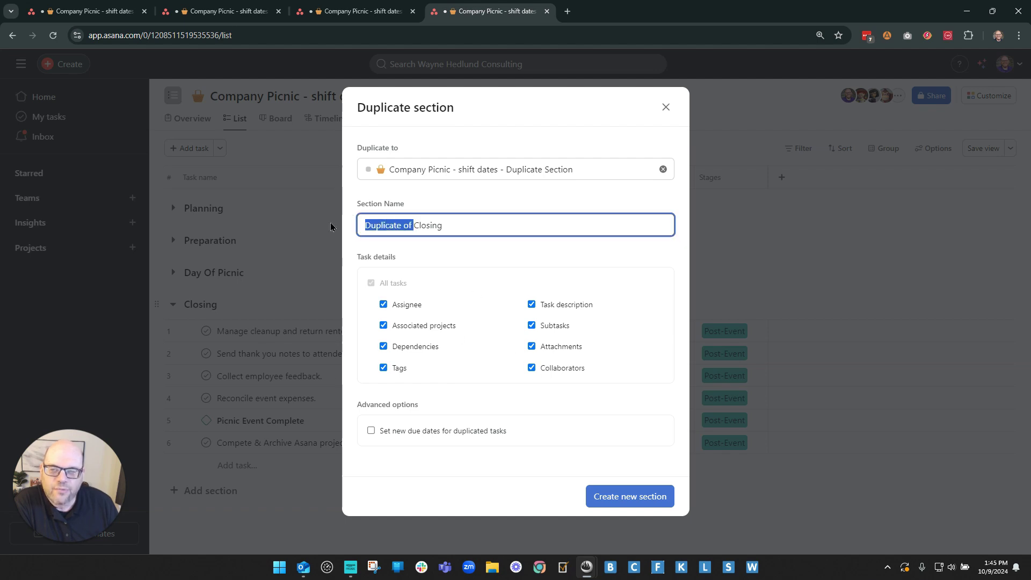
key(BackSpace)
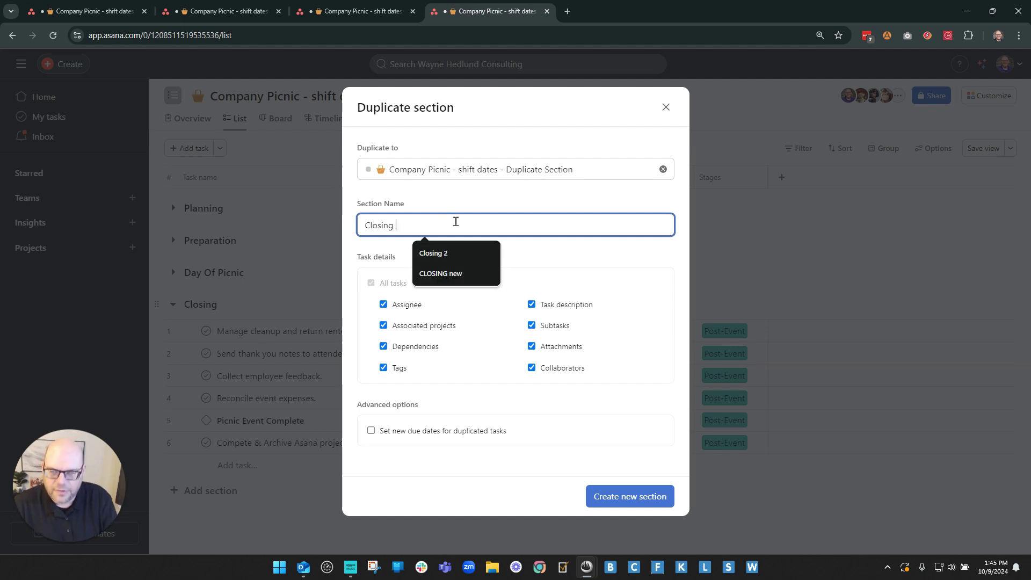
text(NE)
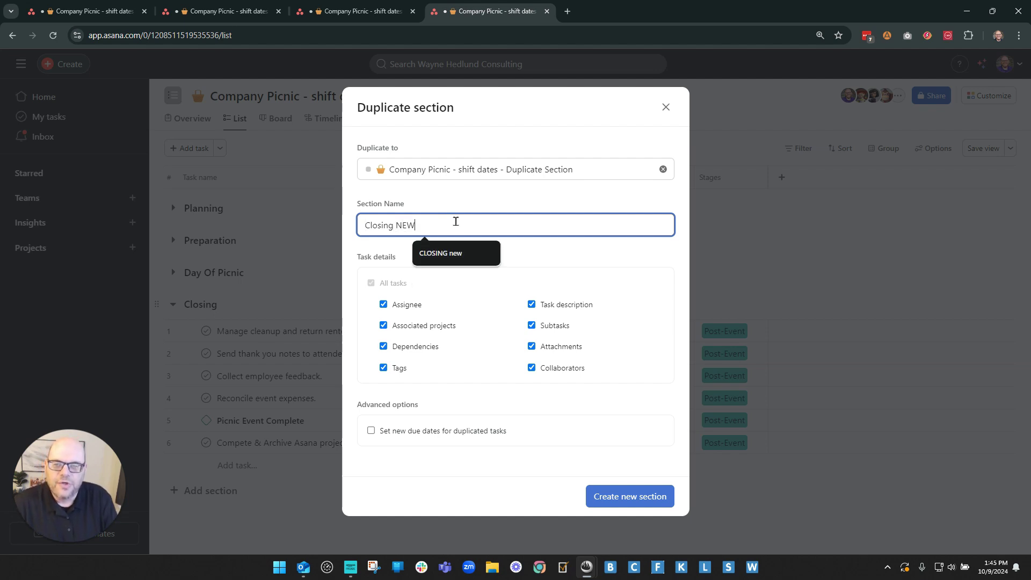
text(W)
click(485, 204)
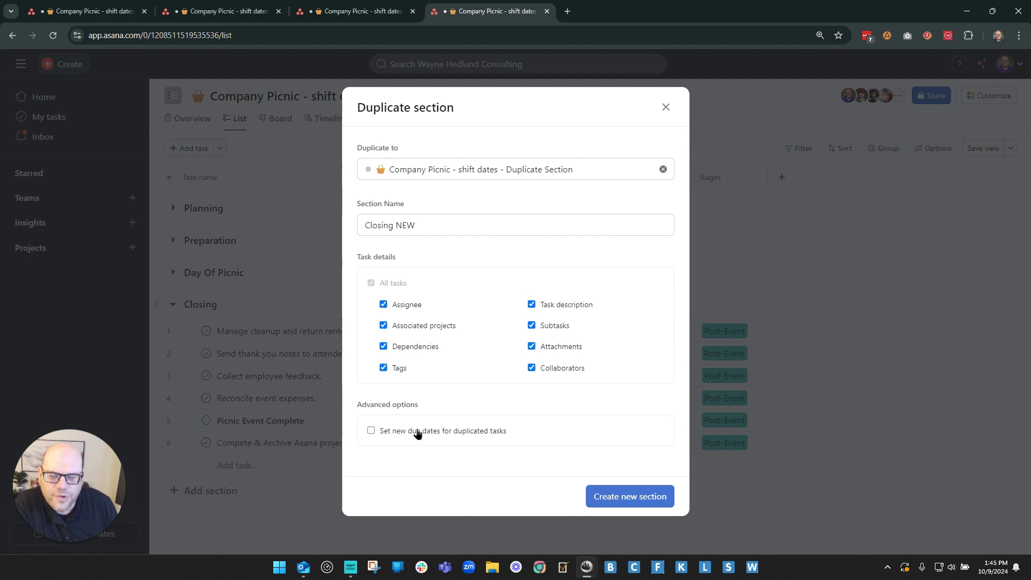
- Enable new due dates for the duplicated tasks and base them on the end date of the latest task
click(418, 433)
scroll(539, 371, down, 3)
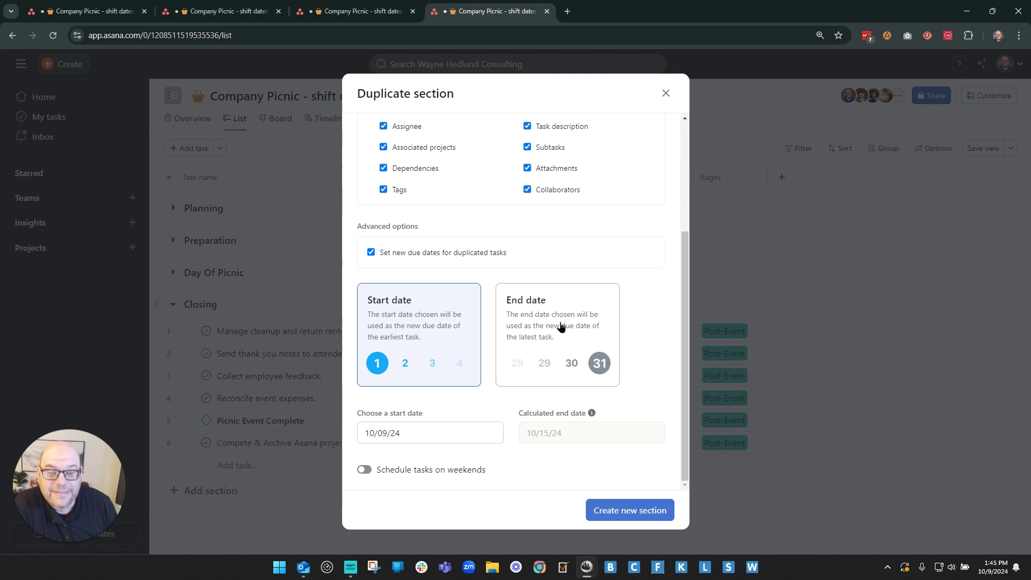
click(560, 326)
- Set the end date to 08/15/25, allow tasks to be scheduled on weekends, and create the new section
click(592, 433)
click(669, 279)
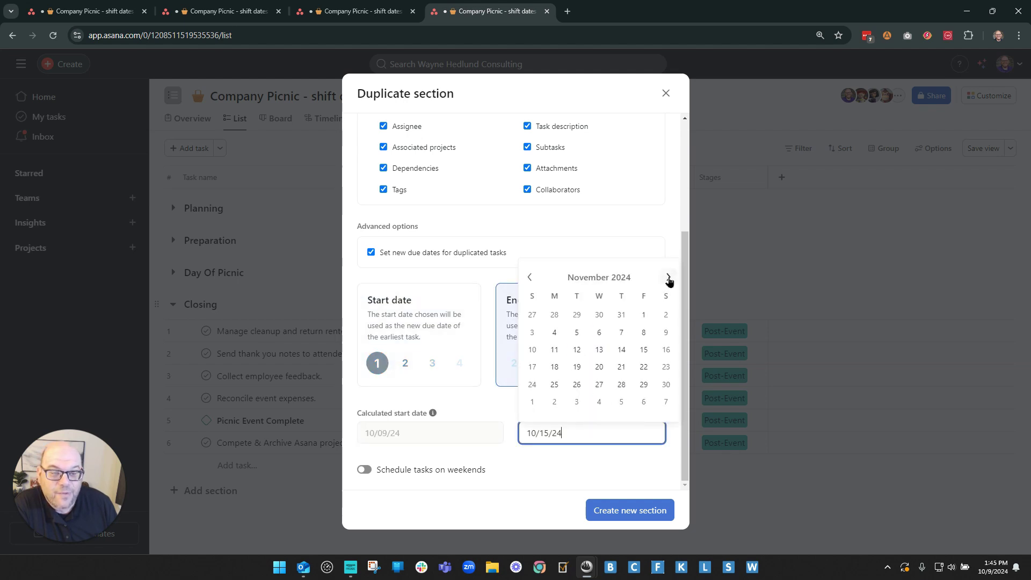
click(668, 279)
click(669, 279)
click(669, 279)
click(668, 278)
click(669, 278)
click(669, 278)
click(669, 278)
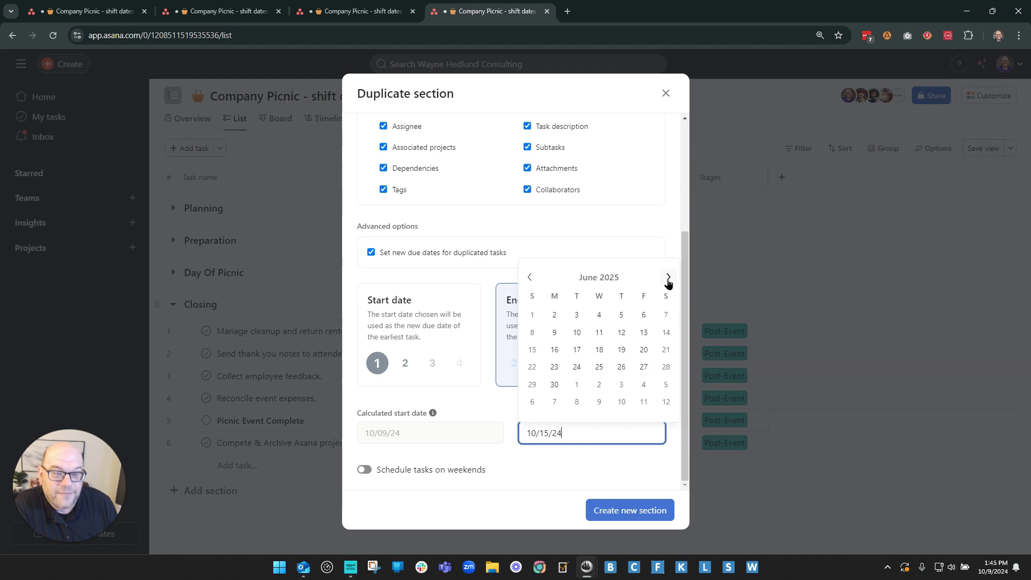
click(669, 278)
click(668, 278)
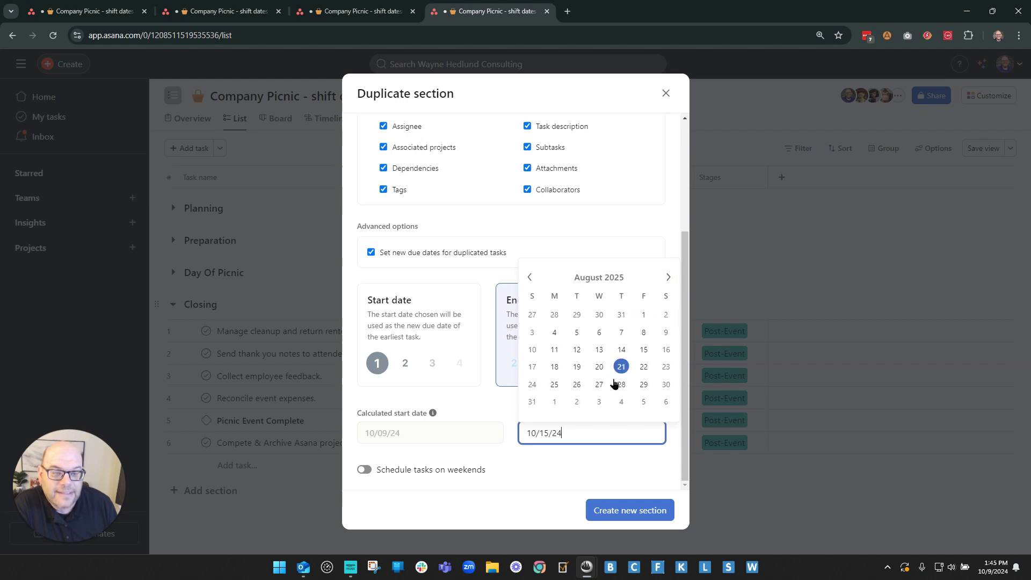
click(644, 352)
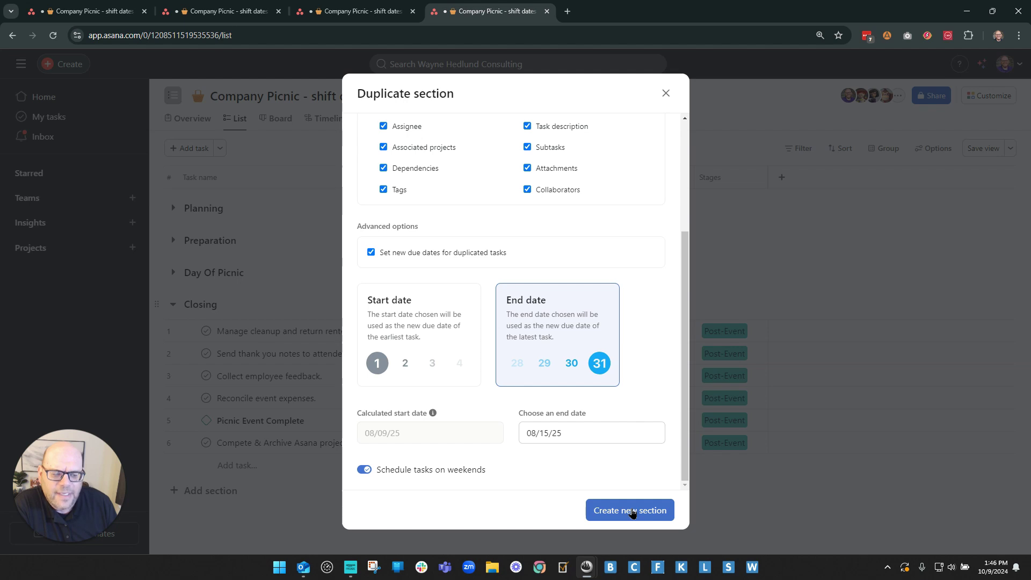
click(632, 511)
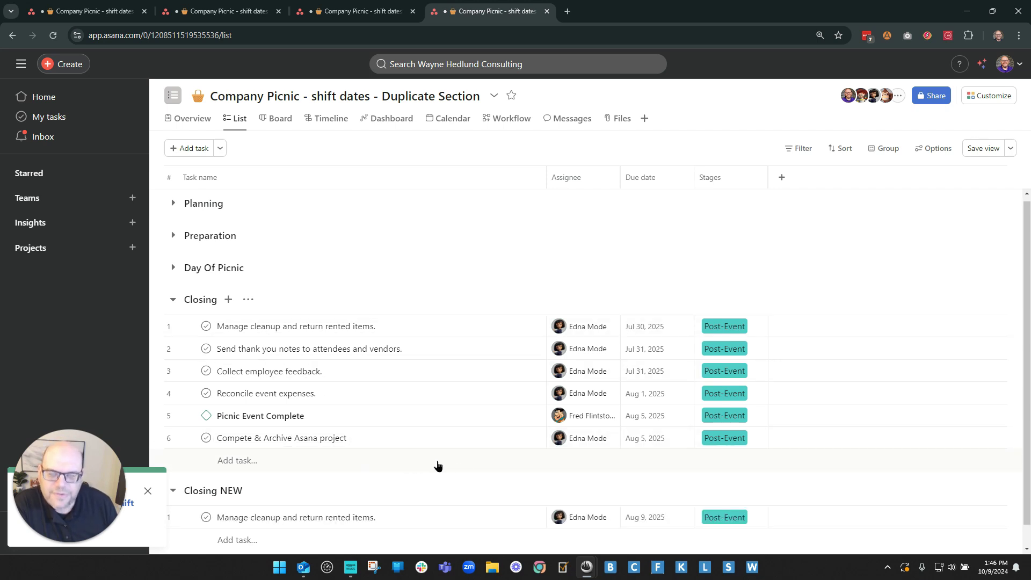
- Correct the last task's title in the Closing NEW section to "Complete & Archive Asana project"
scroll(466, 468, down, 1)
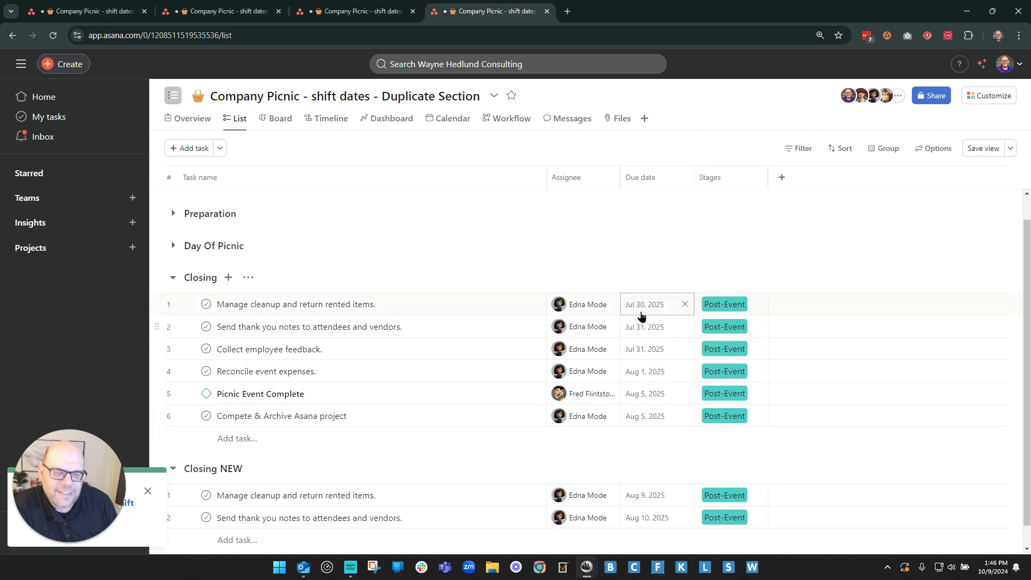
scroll(666, 445, down, 1)
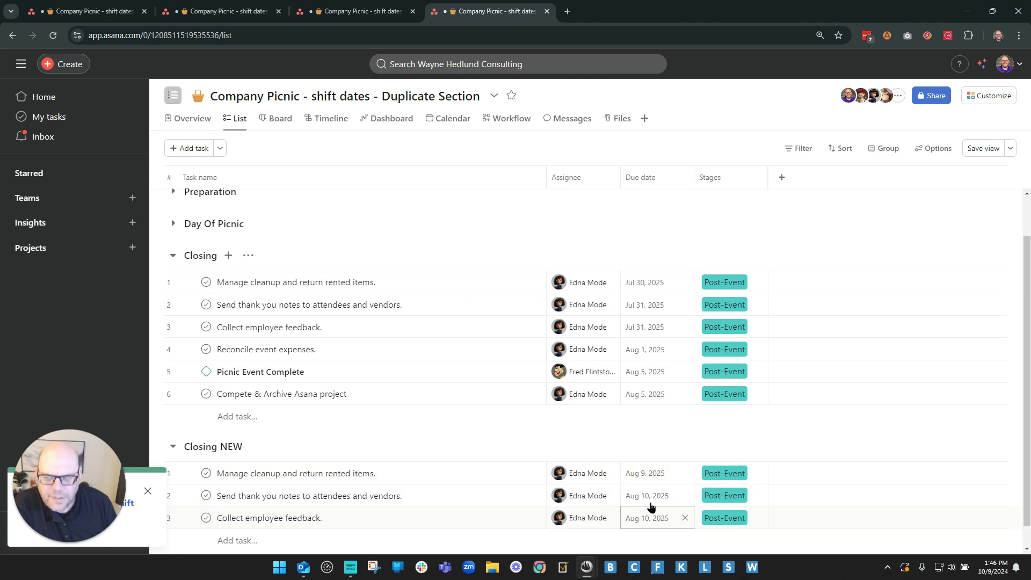
mouse_move(558, 493)
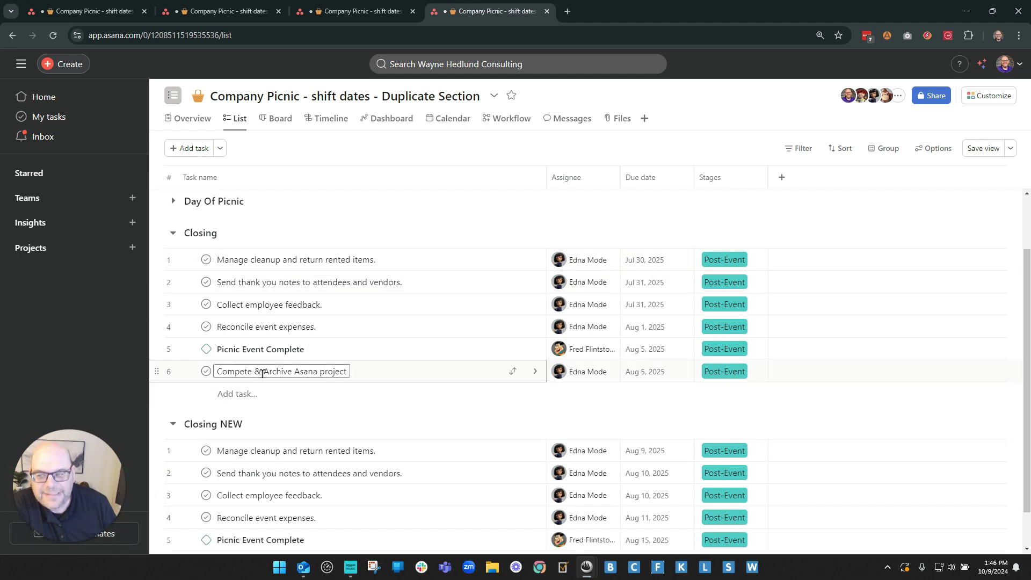
scroll(589, 461, down, 1)
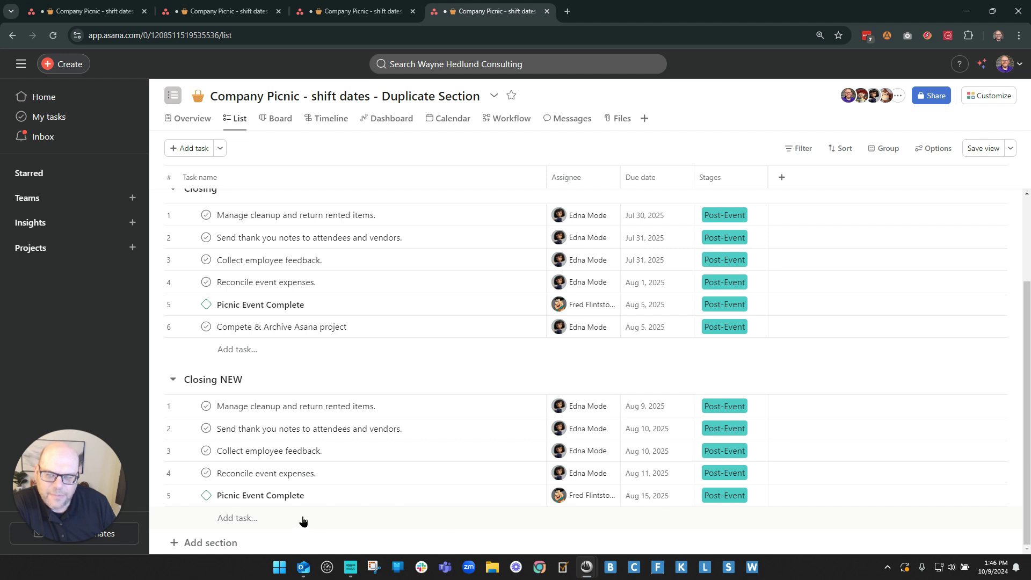
drag(228, 326, 318, 326)
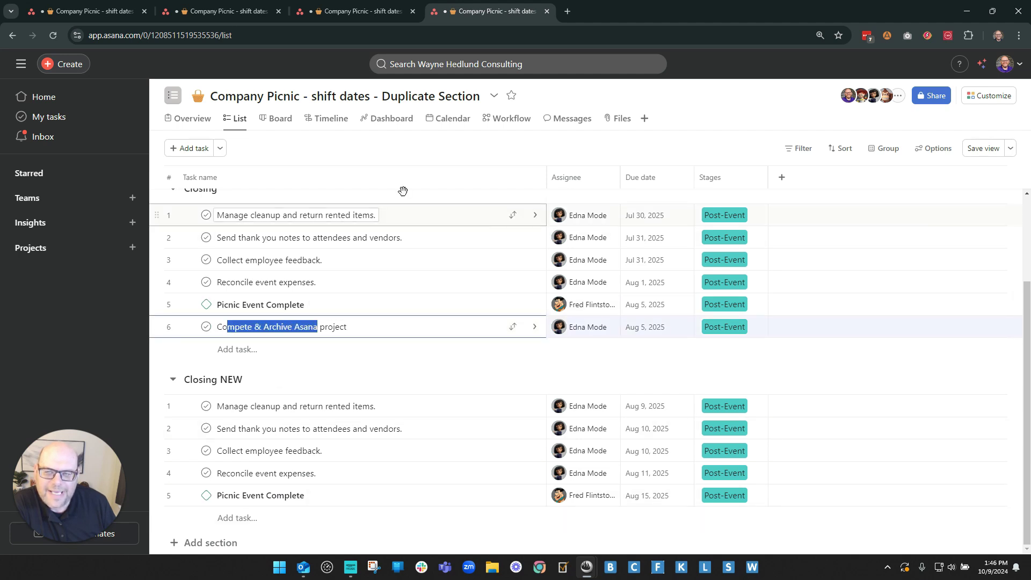
click(421, 146)
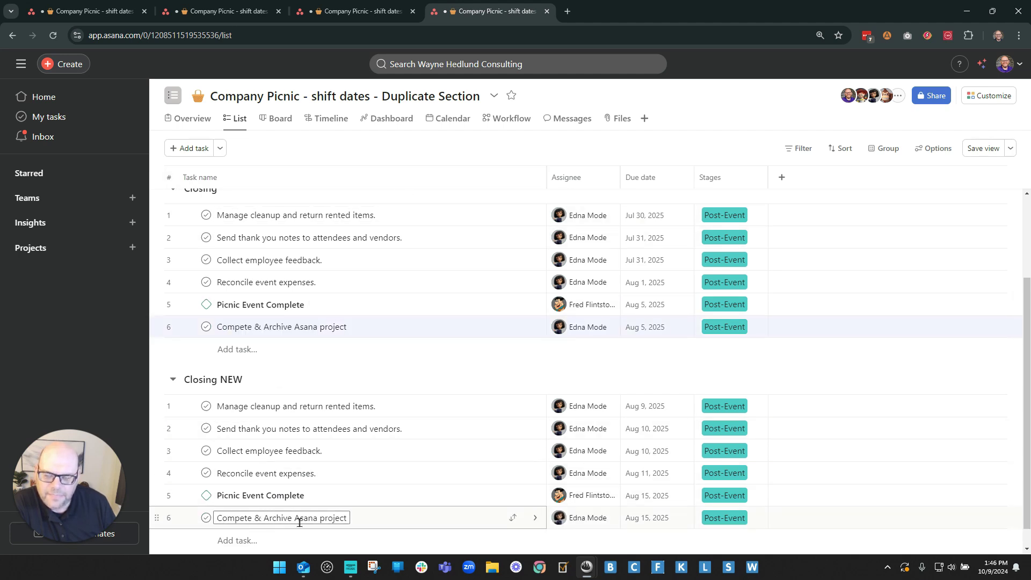
click(237, 519)
text(l)
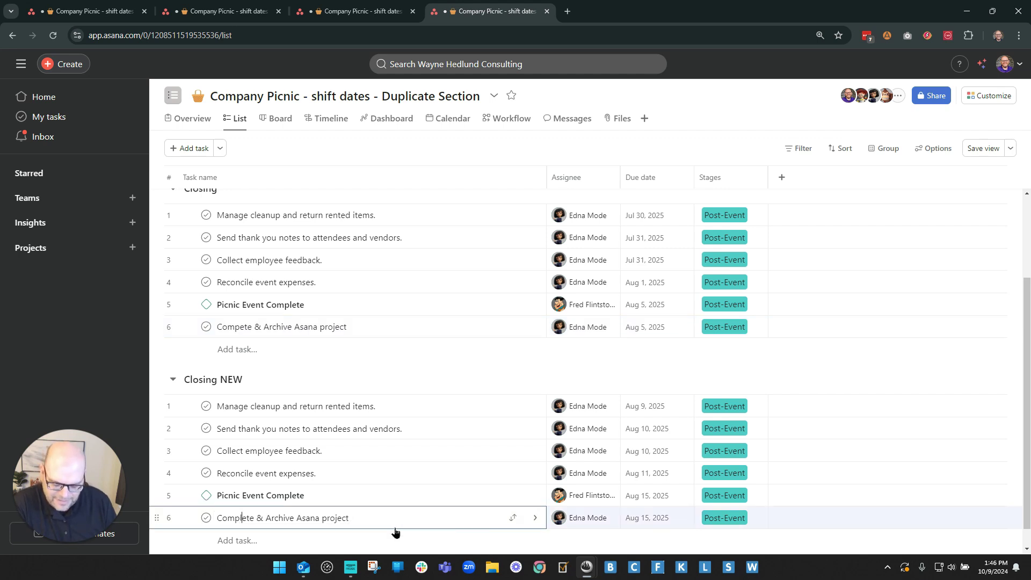
click(481, 146)
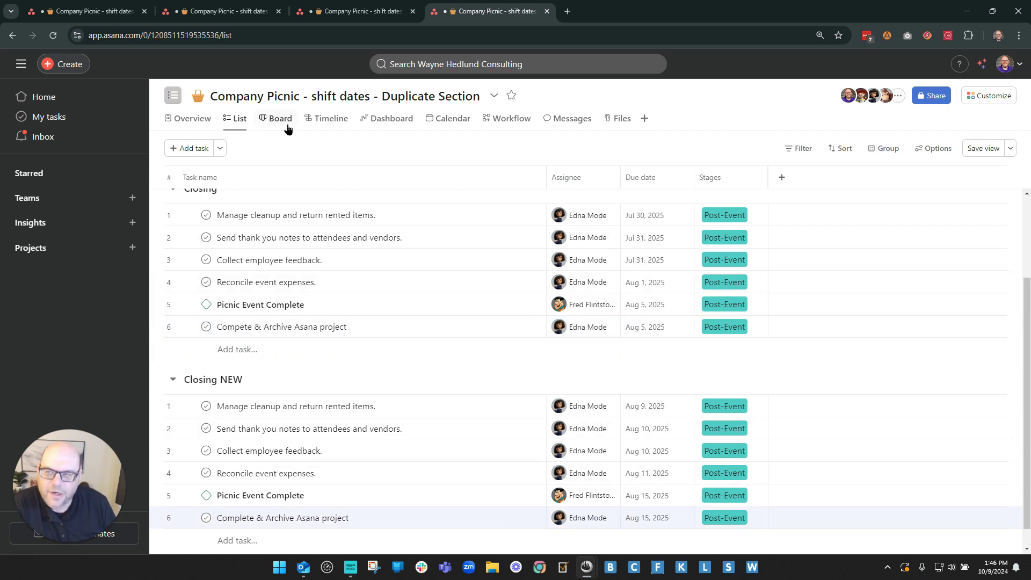
scroll(569, 465, down, 1)
scroll(571, 465, down, 1)
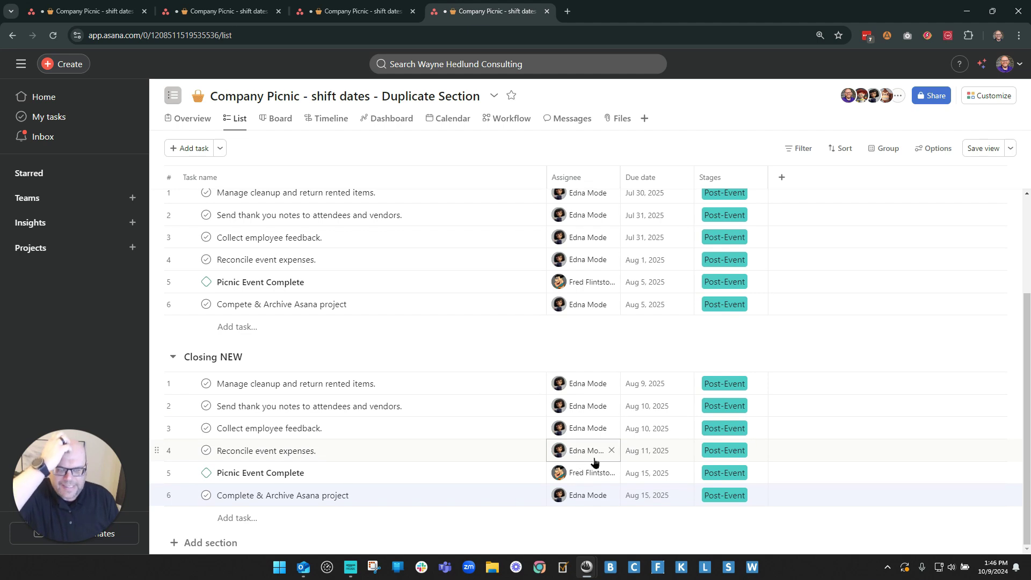
scroll(520, 439, up, 1)
click(250, 249)
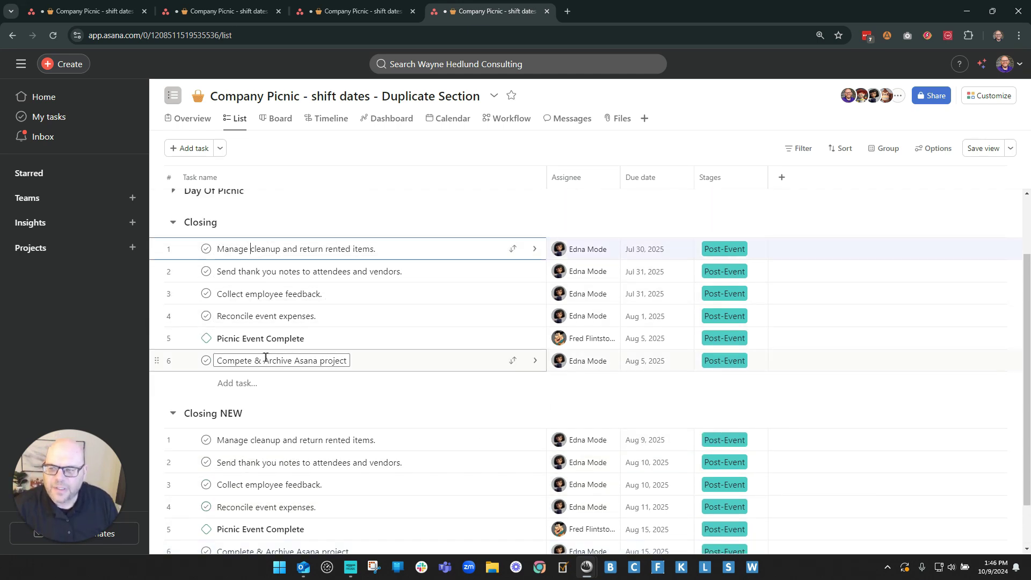
shift+click(266, 357)
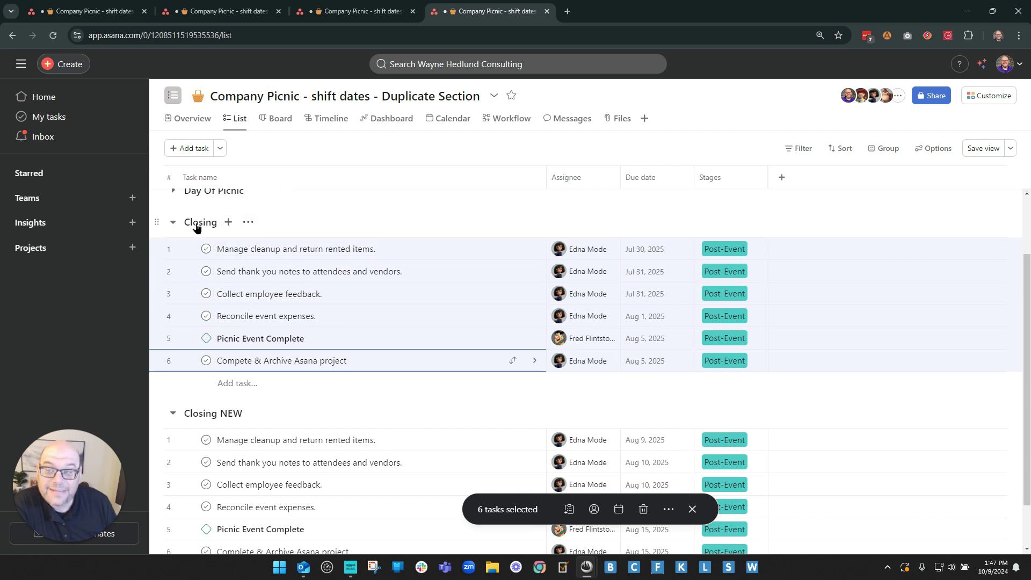
- Rename the original Closing section "Closing OLD" and delete it together with its 6 tasks
click(230, 224)
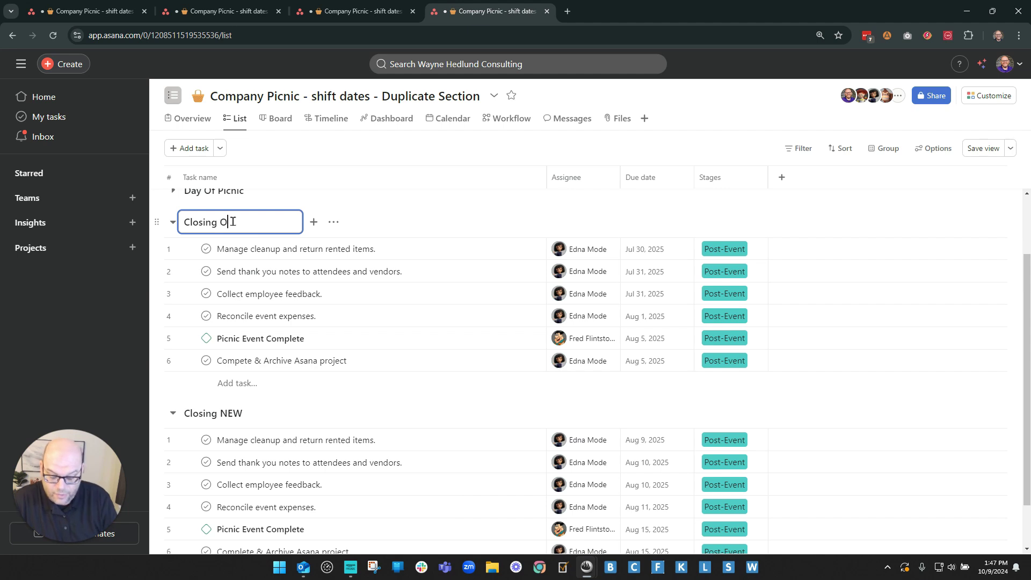
click(460, 216)
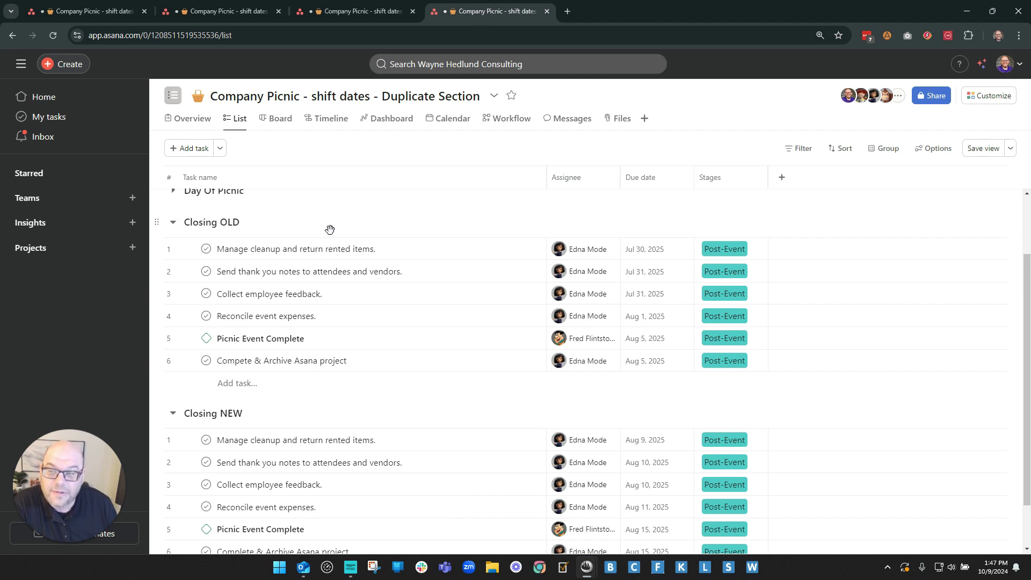
click(270, 223)
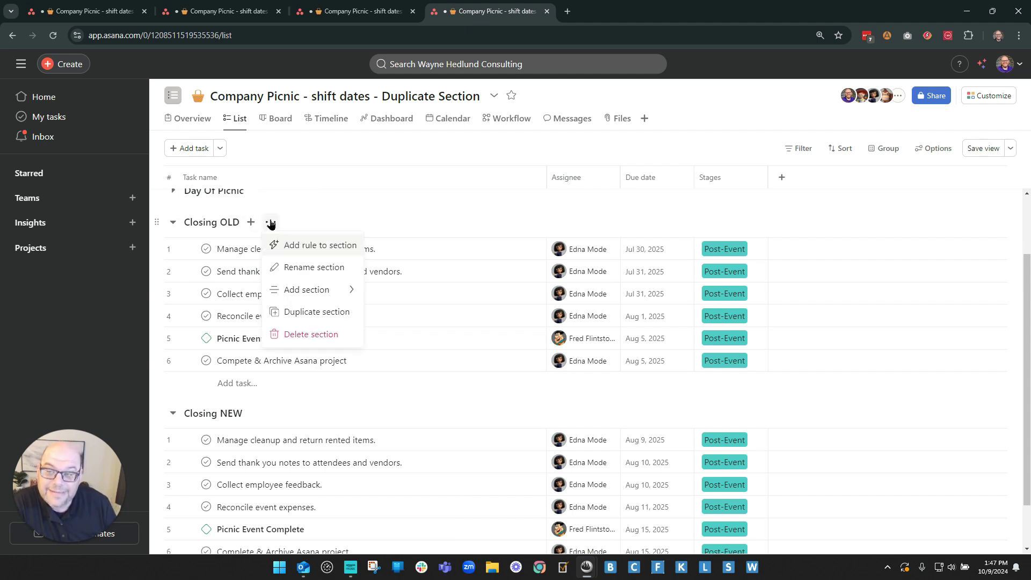
click(312, 336)
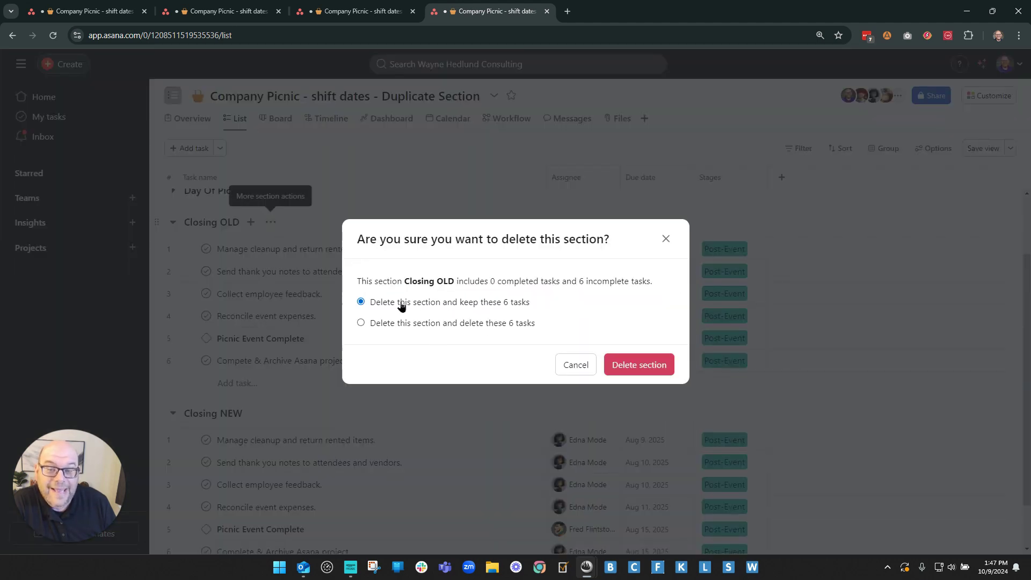
drag(400, 305, 532, 311)
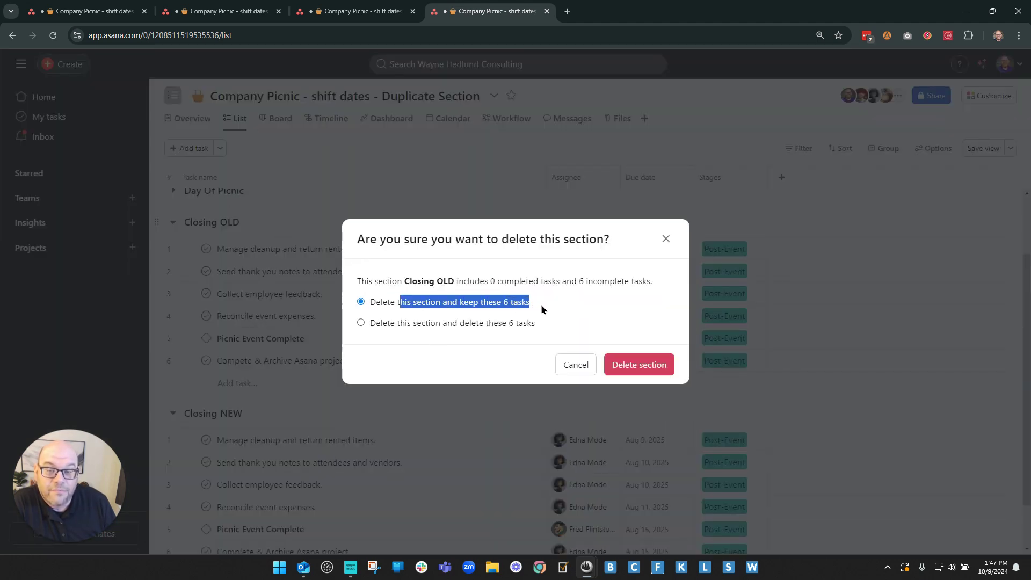
click(435, 326)
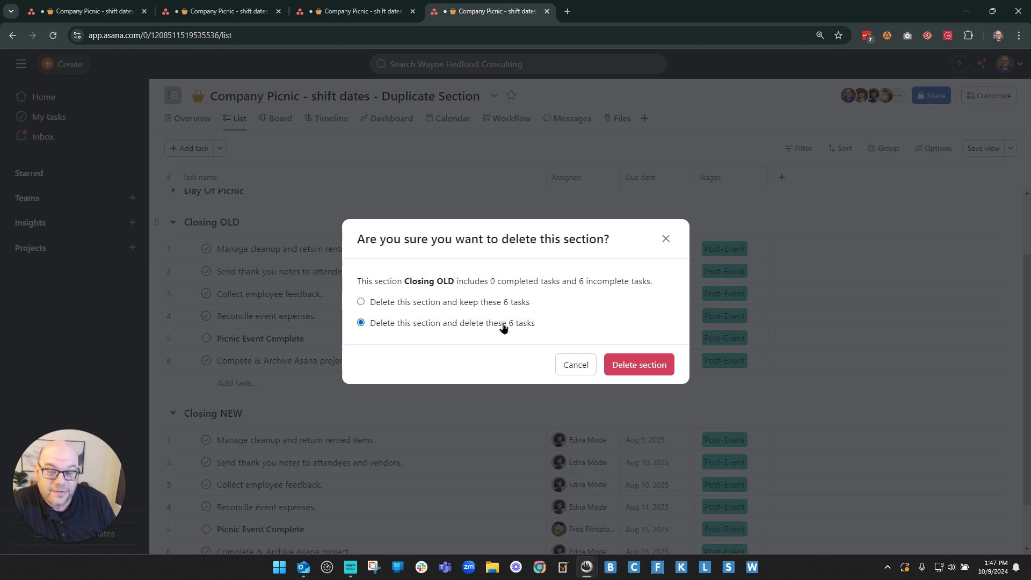
click(642, 367)
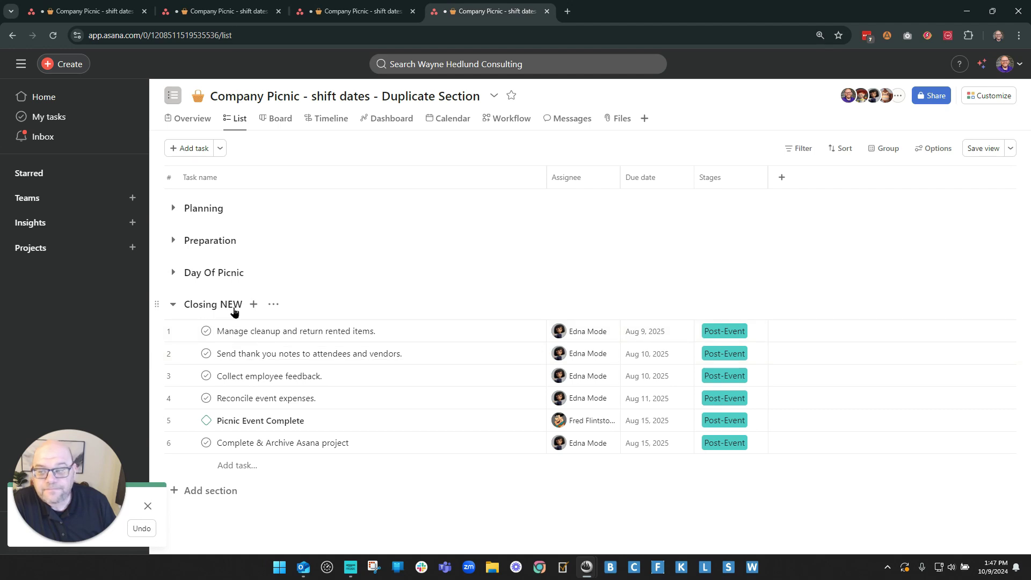
- Rename the "Closing NEW" section to "Closing" and dismiss the section deletion notification
click(215, 303)
drag(216, 301, 394, 317)
key(BackSpace)
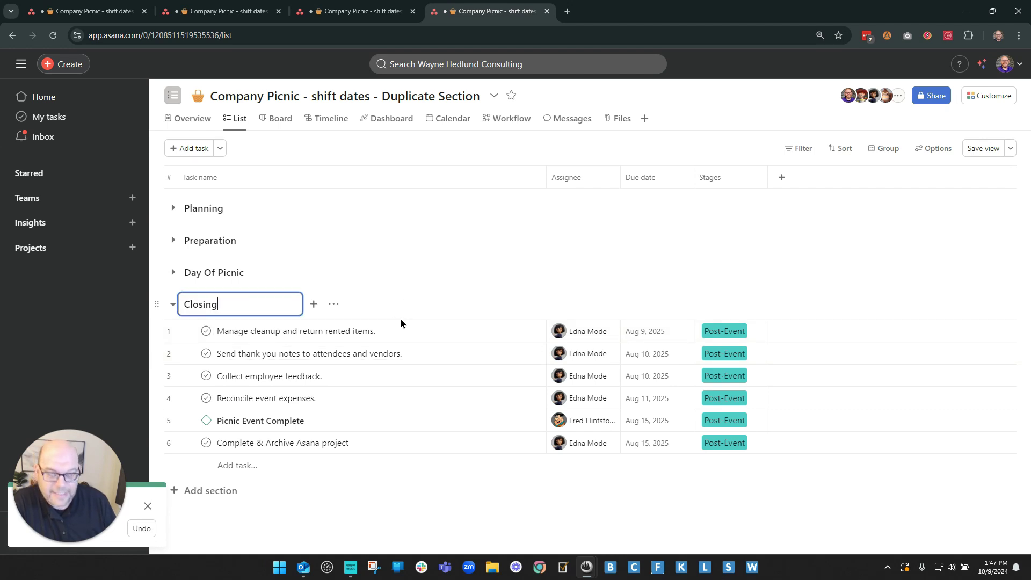
click(360, 503)
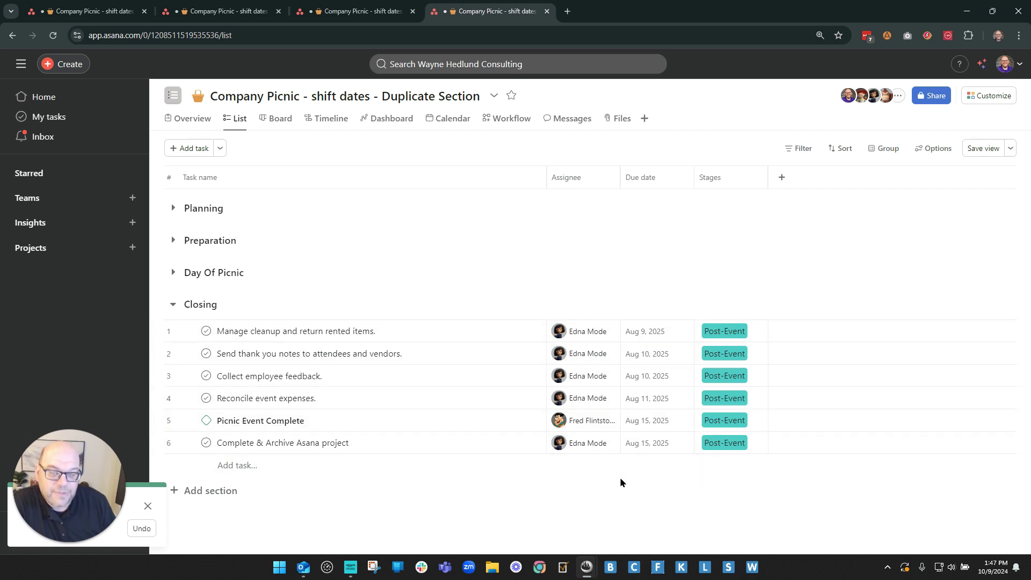
click(147, 507)
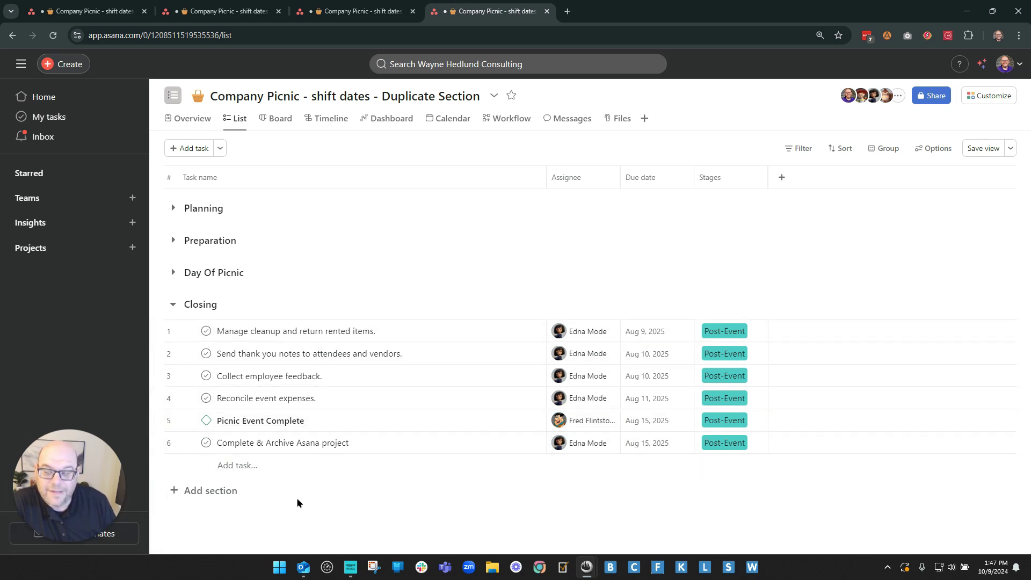
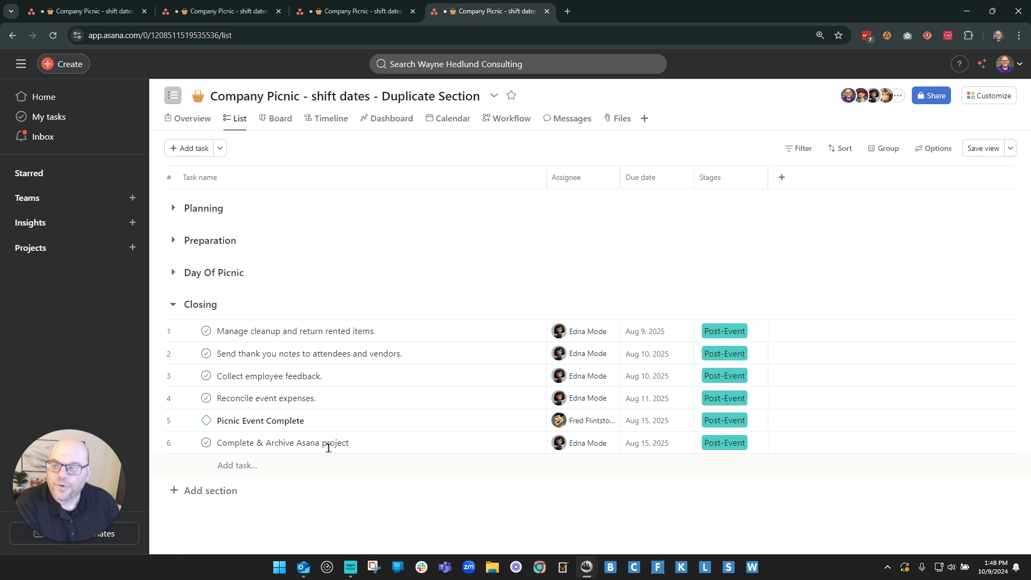
- Collapse the Closing section and view the task lists of the Dependencies and Subtask Dependencies picnic projects
click(173, 305)
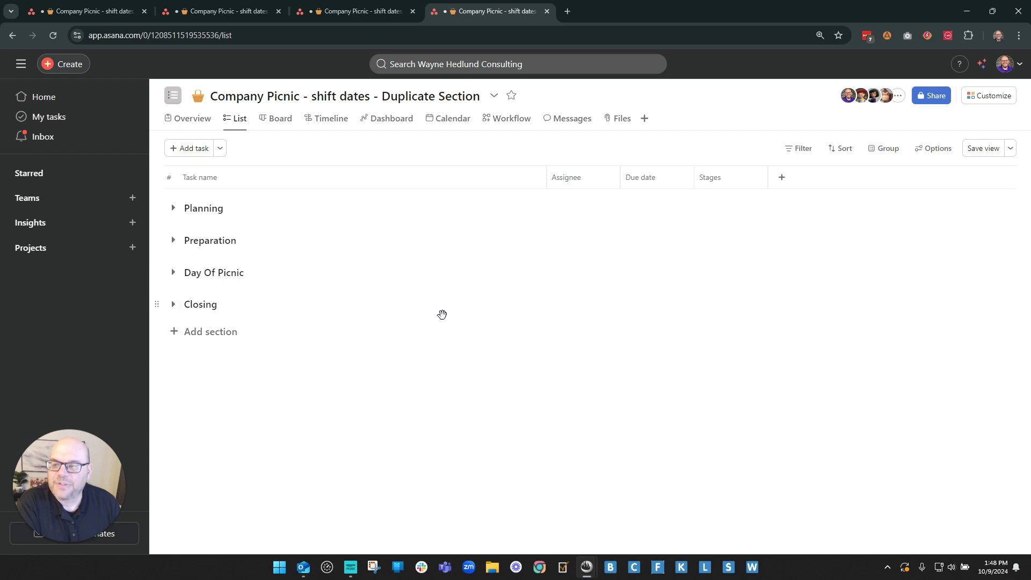
click(184, 6)
click(117, 5)
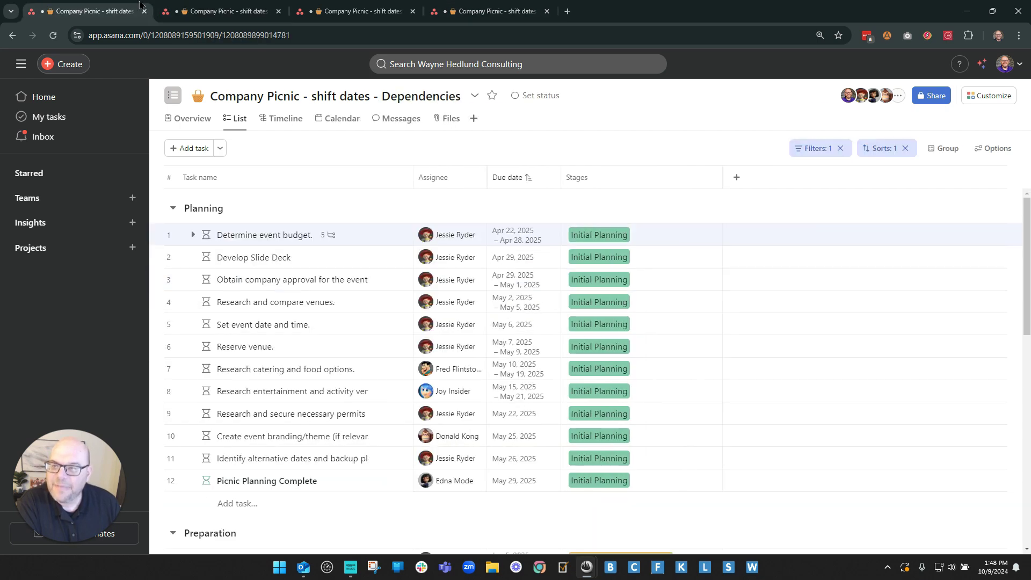
click(172, 9)
click(123, 8)
click(199, 9)
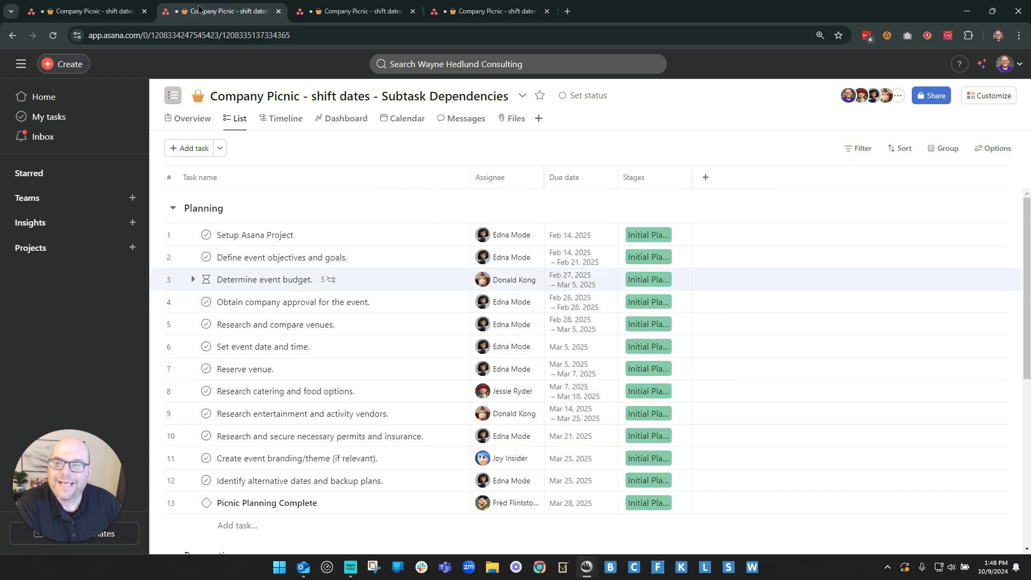
- In the "Company Picnic - shift dates - Timeline" project, select the first five Planning tasks and show the subtasks of "Determine event budget"
click(329, 11)
drag(628, 217, 821, 360)
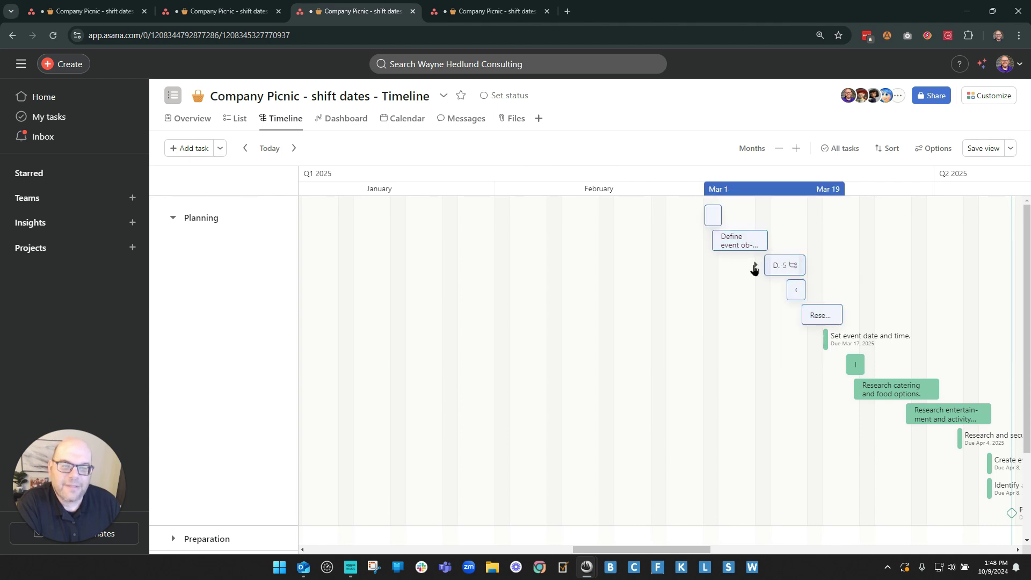
click(755, 265)
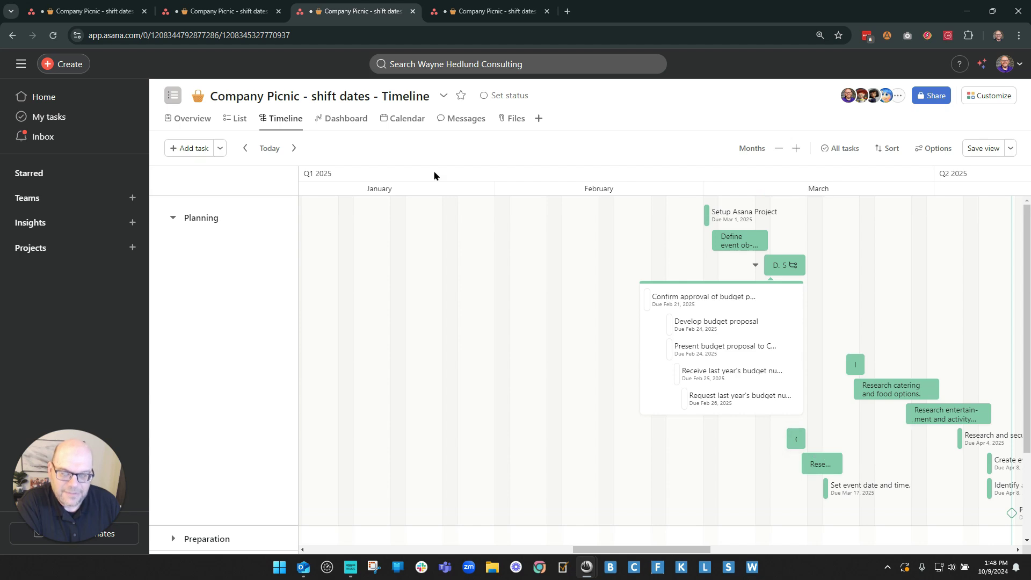
- Return to the "Company Picnic - shift dates - Duplicate Section" project and check the actions available for the Planning section
click(457, 7)
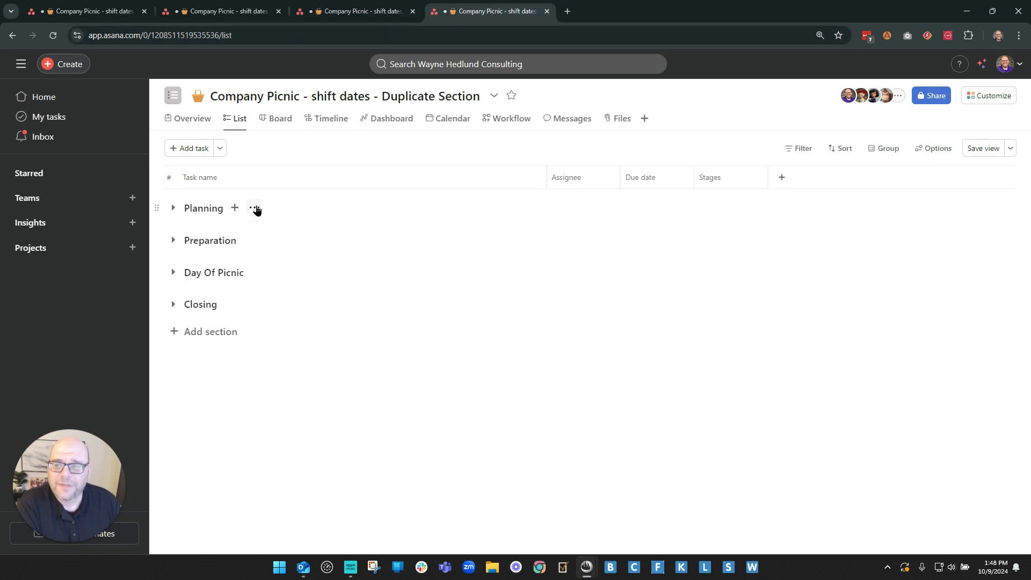
click(255, 208)
click(333, 145)
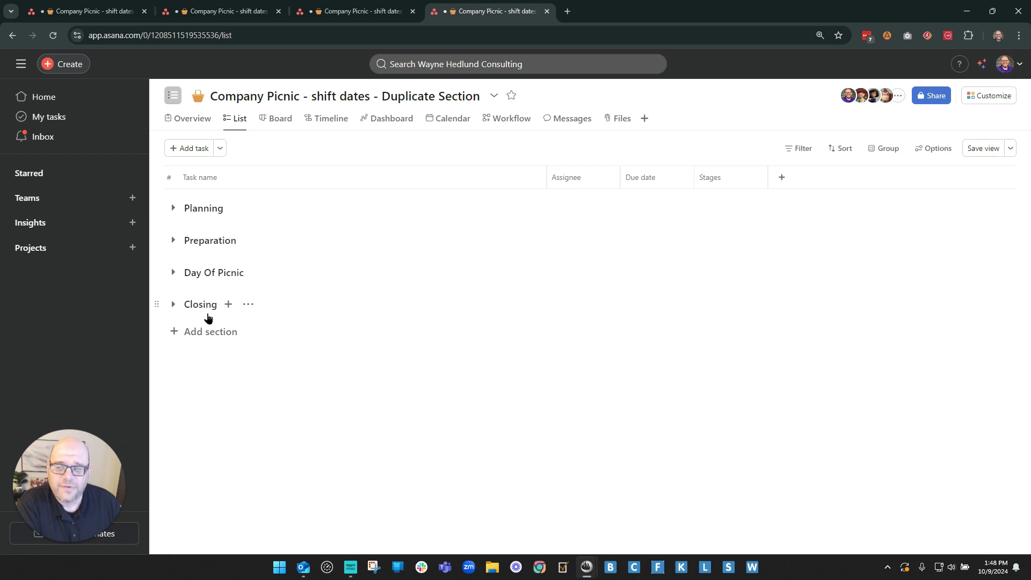
- Select the Planning tasks from "Setup Asana Project" to "Picnic Planning Complete", check the options for moving them between sections, and collapse Planning again
click(172, 207)
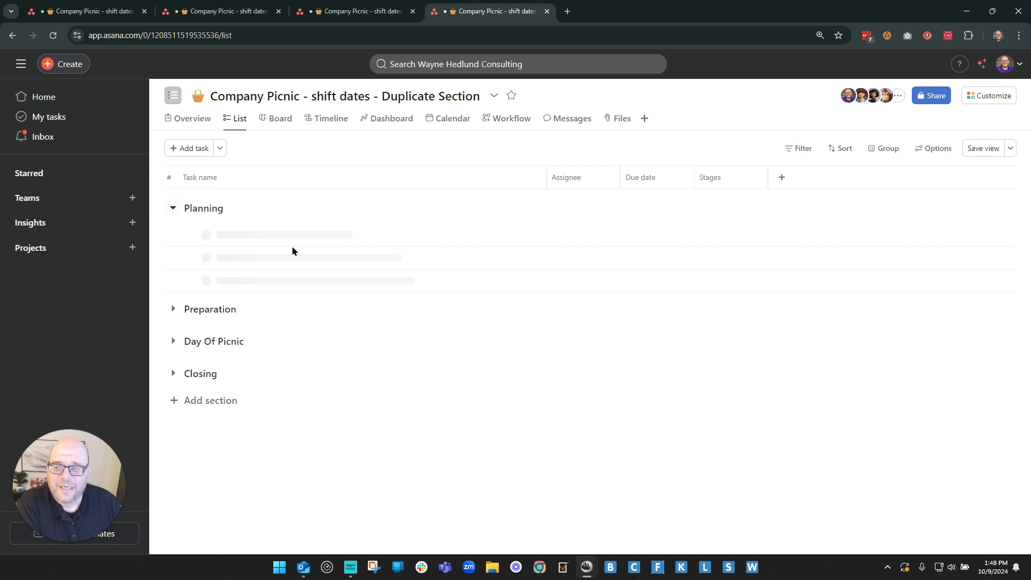
click(173, 208)
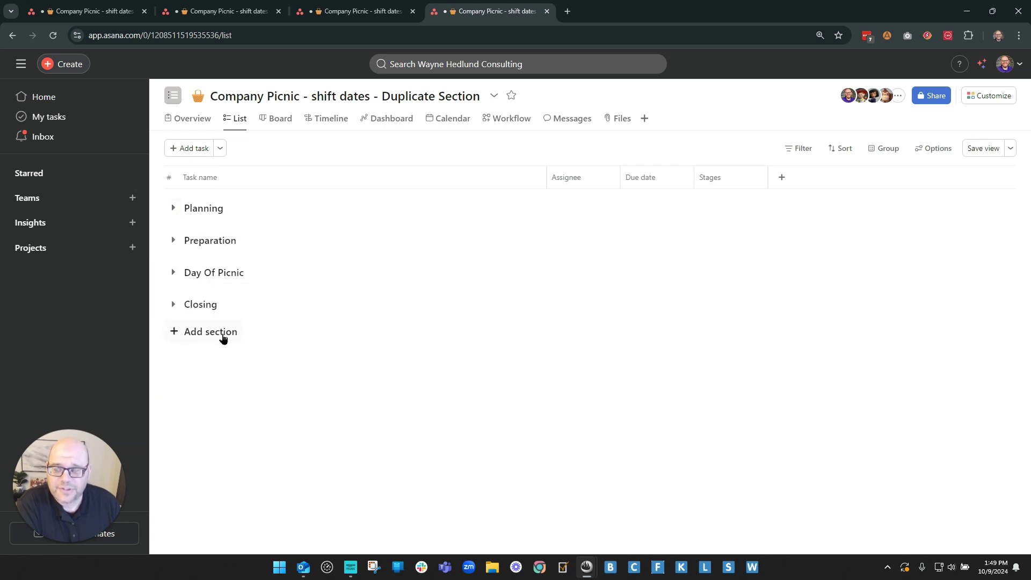
click(173, 210)
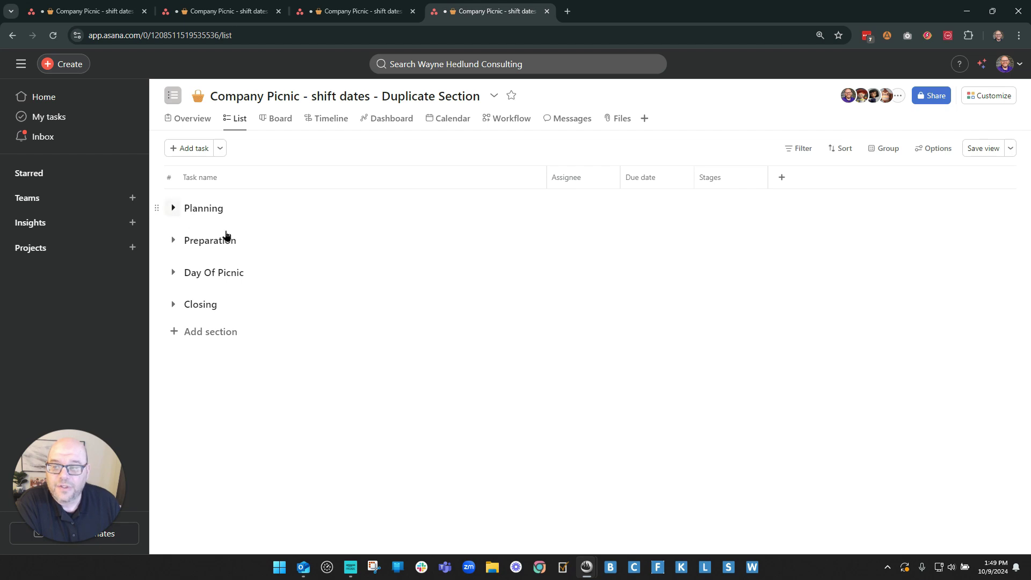
drag(252, 238, 253, 503)
click(513, 235)
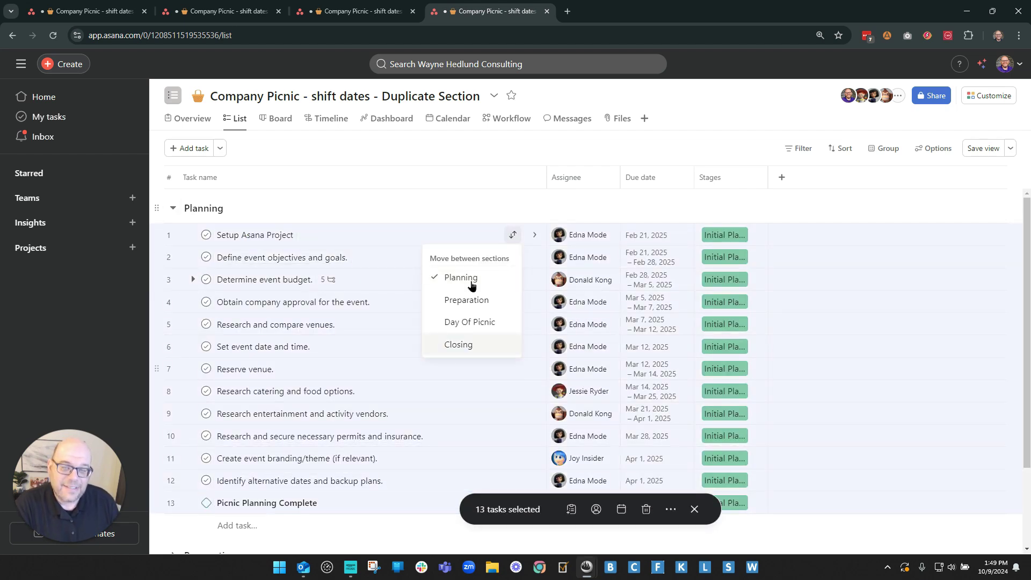
click(474, 161)
click(263, 237)
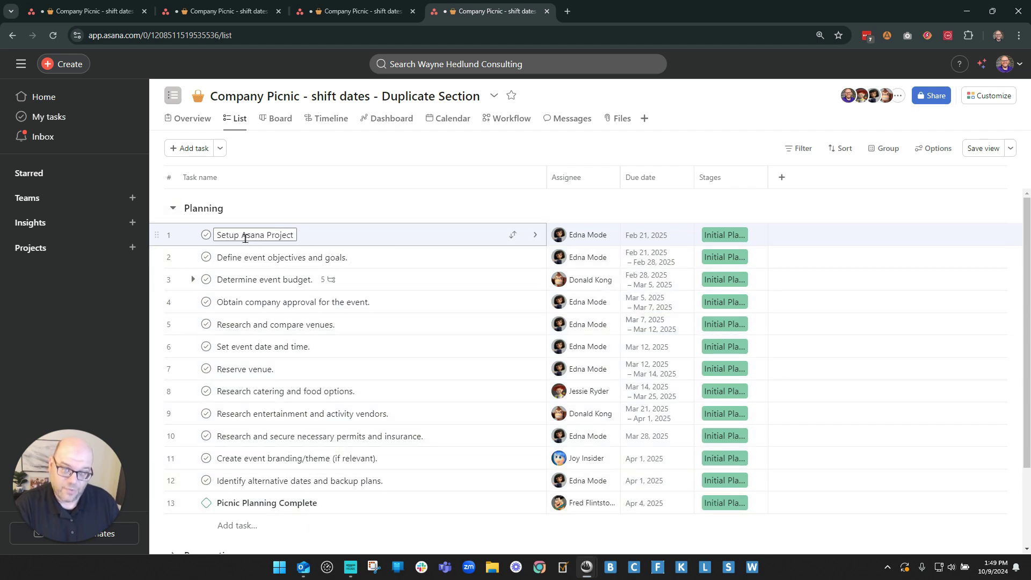
click(173, 209)
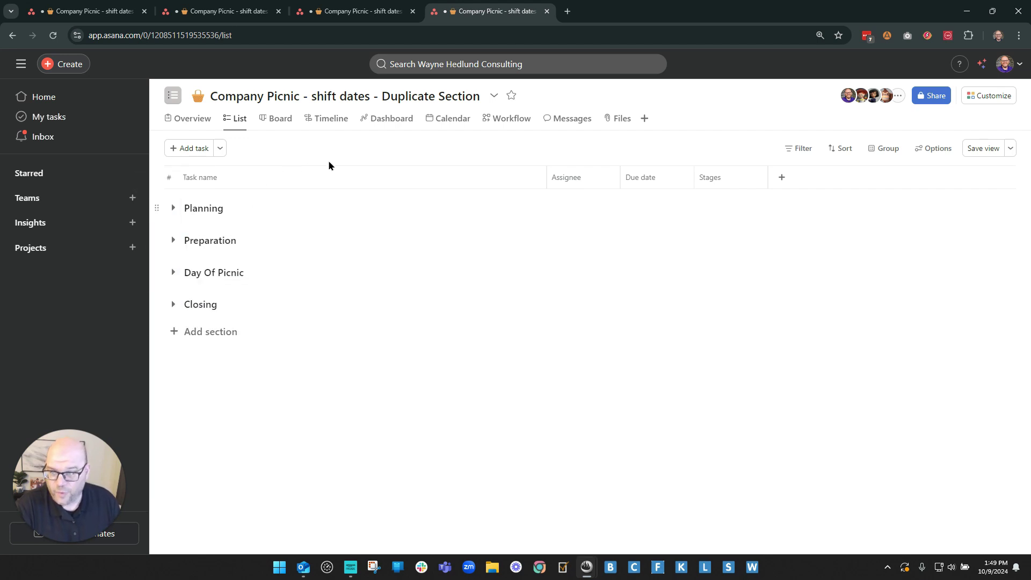